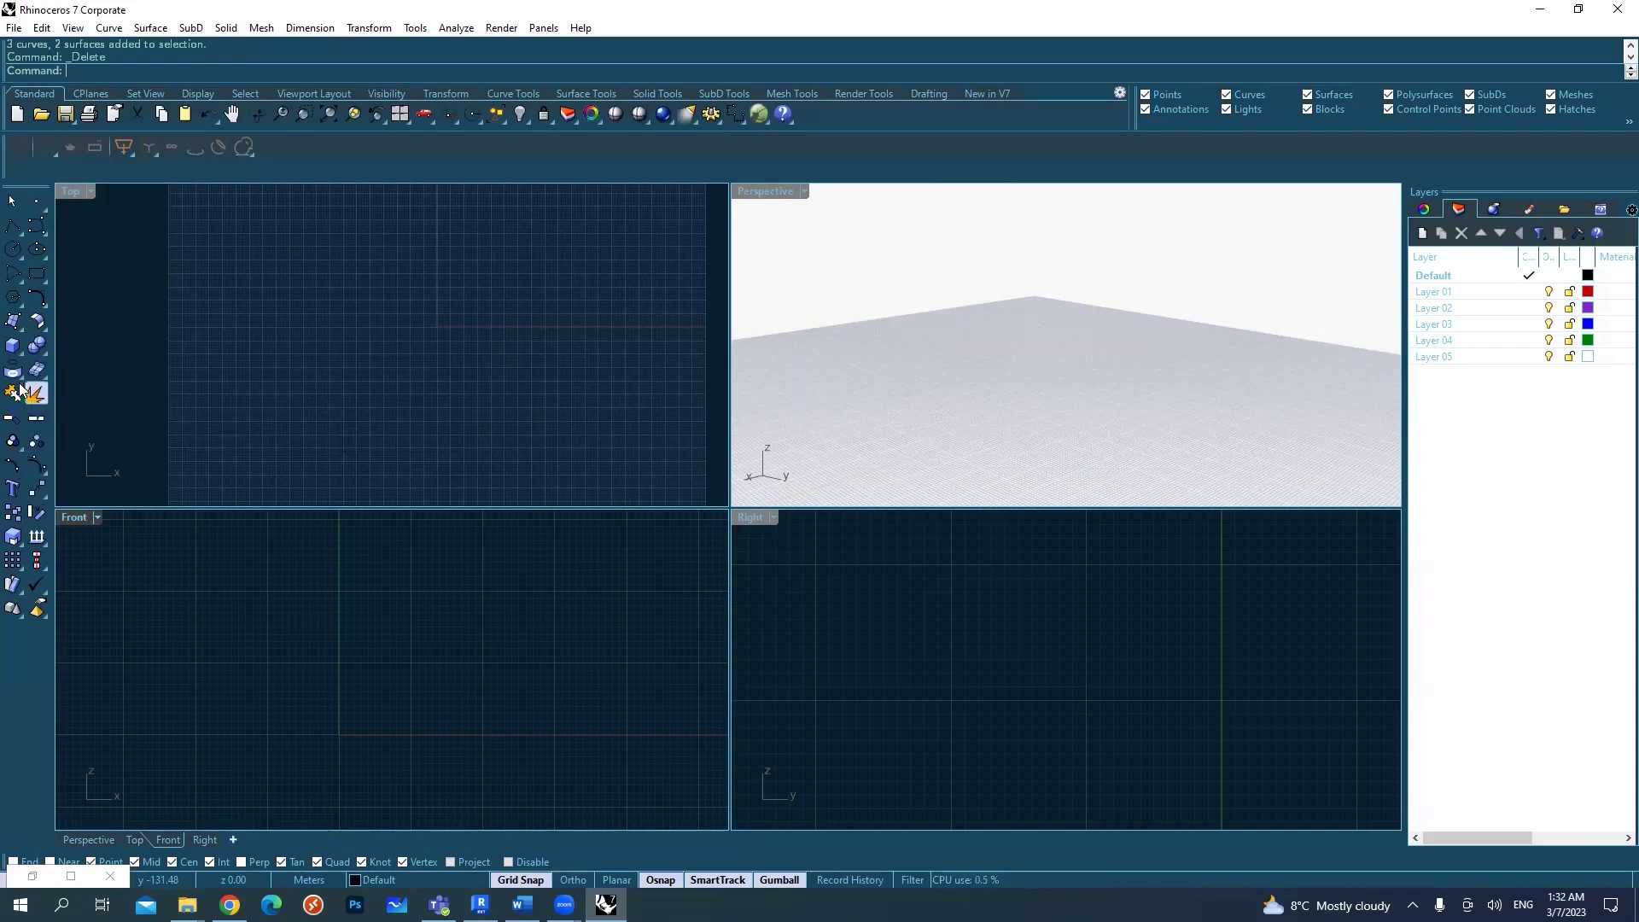
left_click(19, 350)
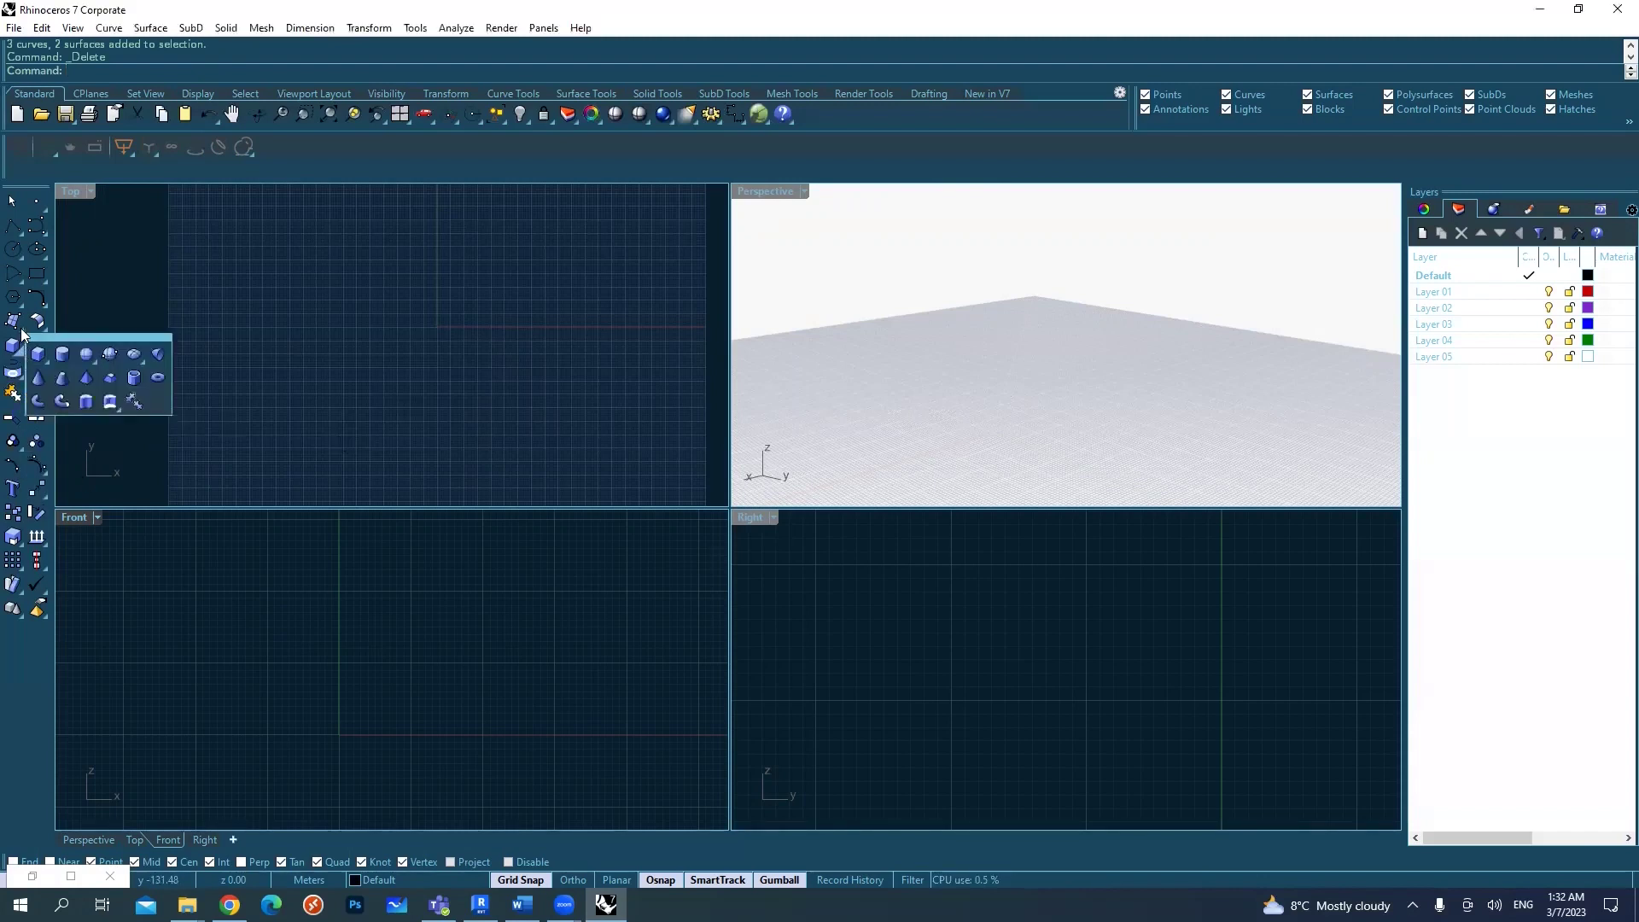
left_click(21, 330)
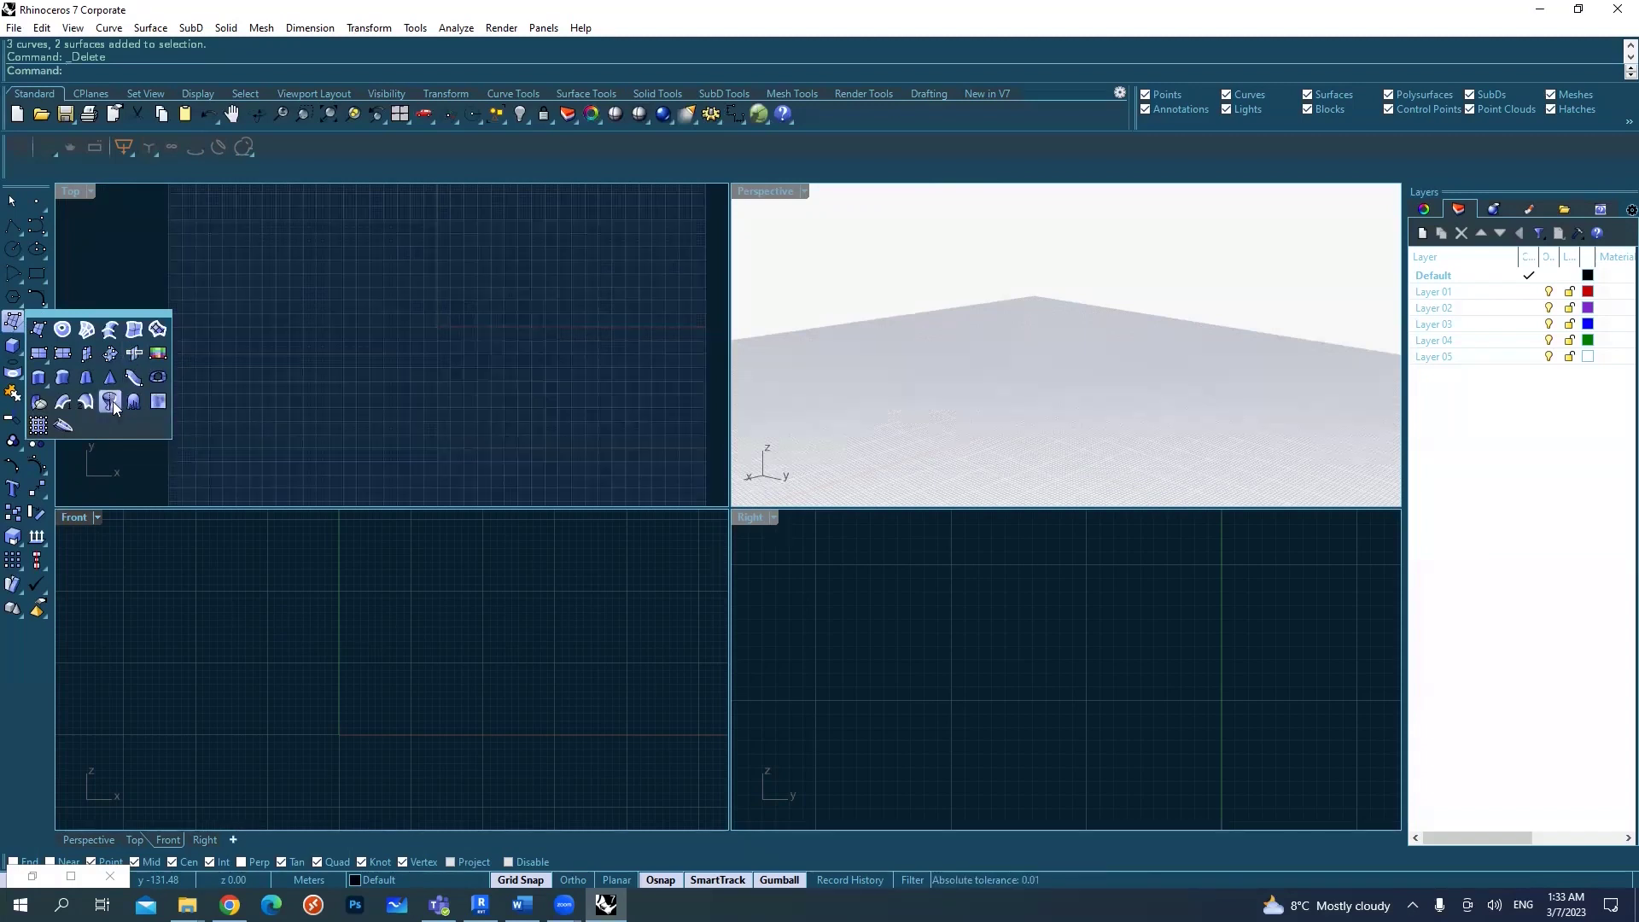
right_click_drag(334, 622, 355, 623)
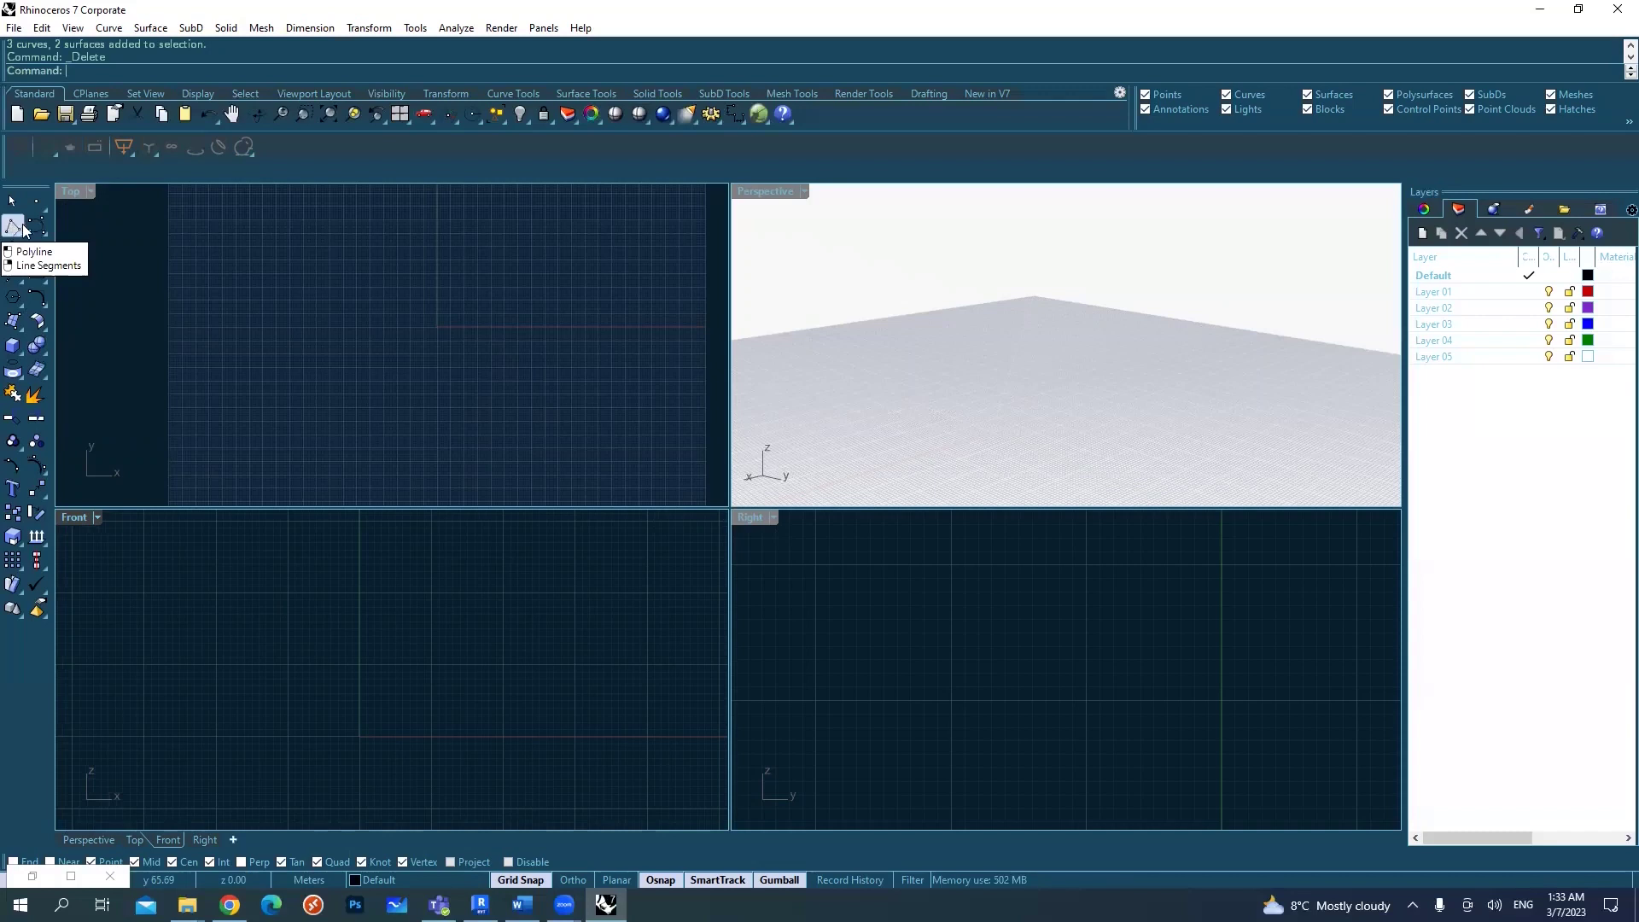
- Draw a vertical 20 m polyline upward from the origin in the Front view as the revolve axis
left_click(34, 227)
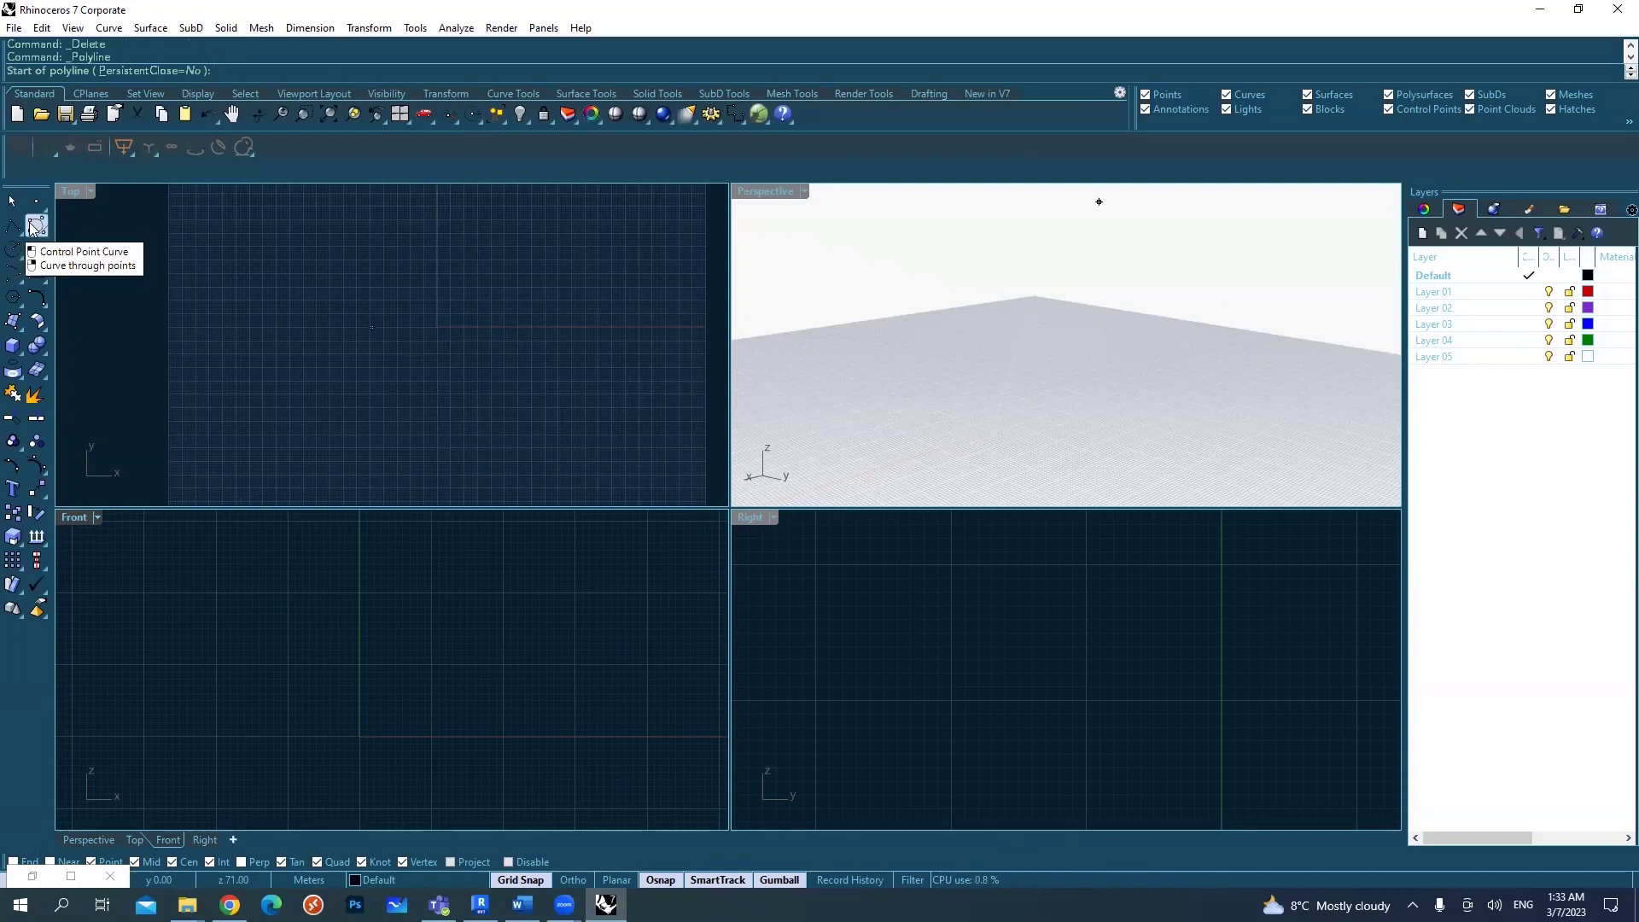
key("Escape")
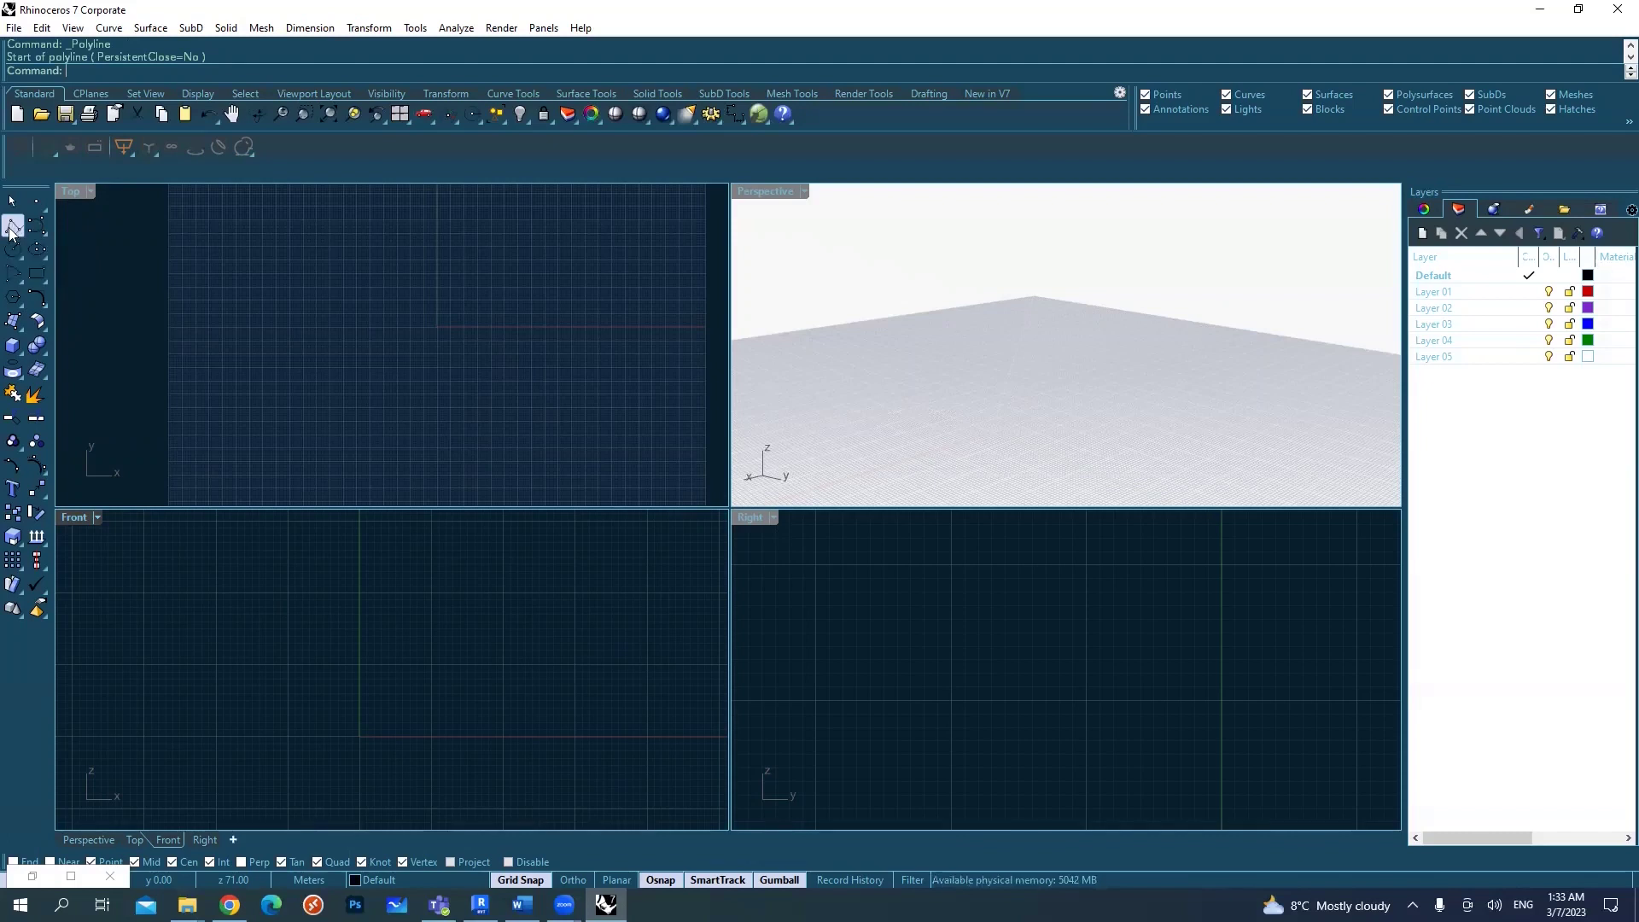
left_click(12, 229)
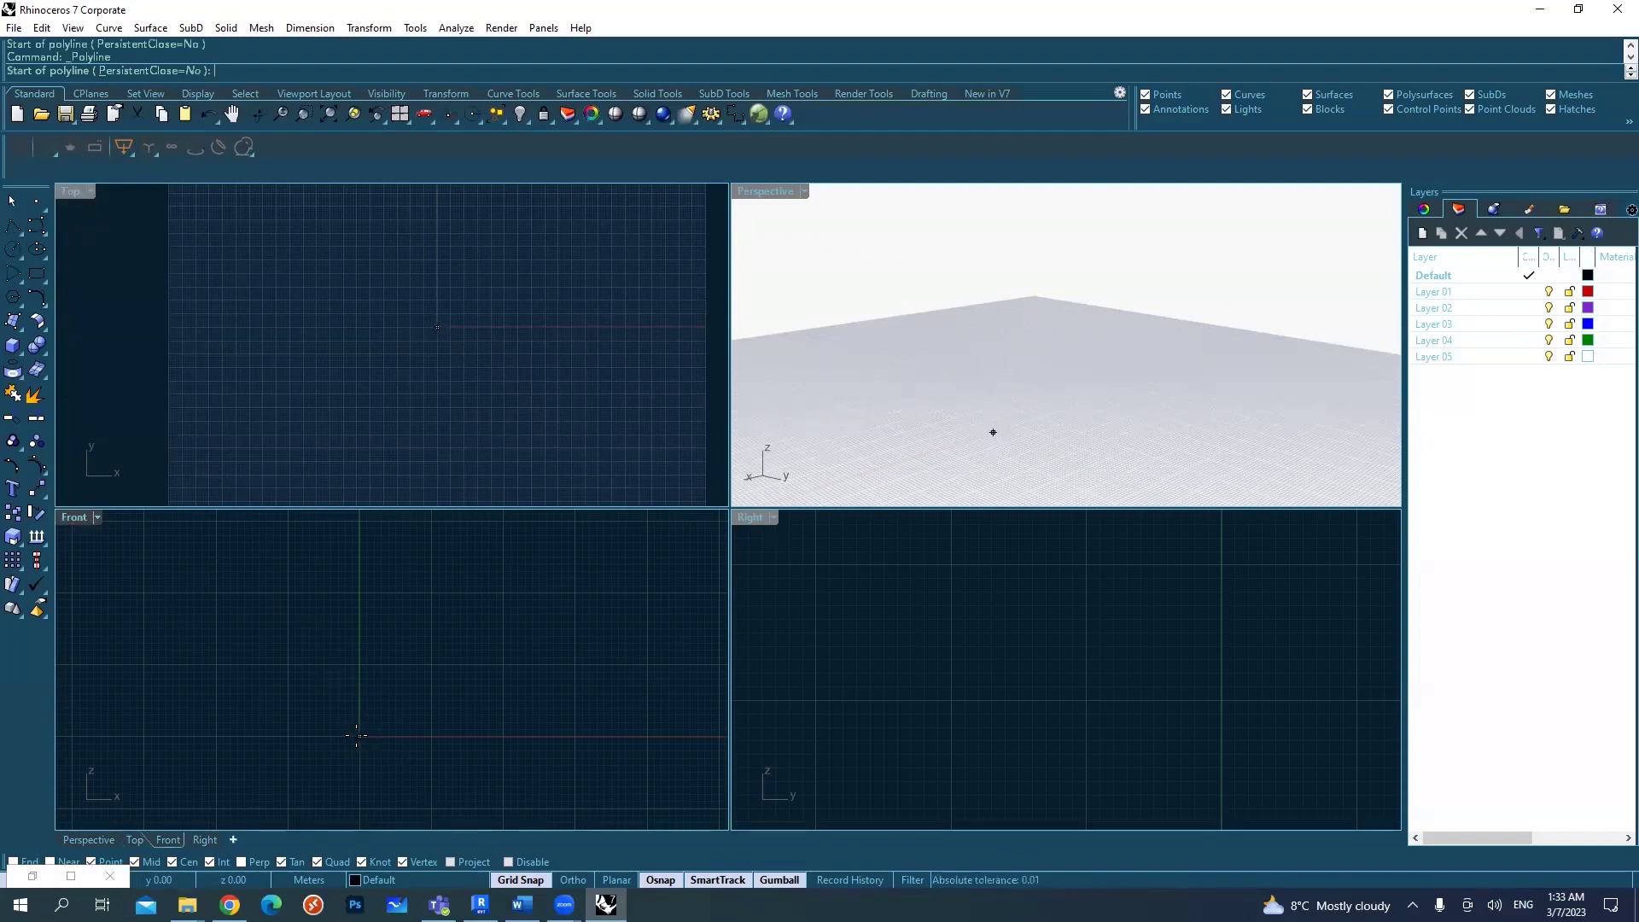
scroll(433, 747, "up", 2)
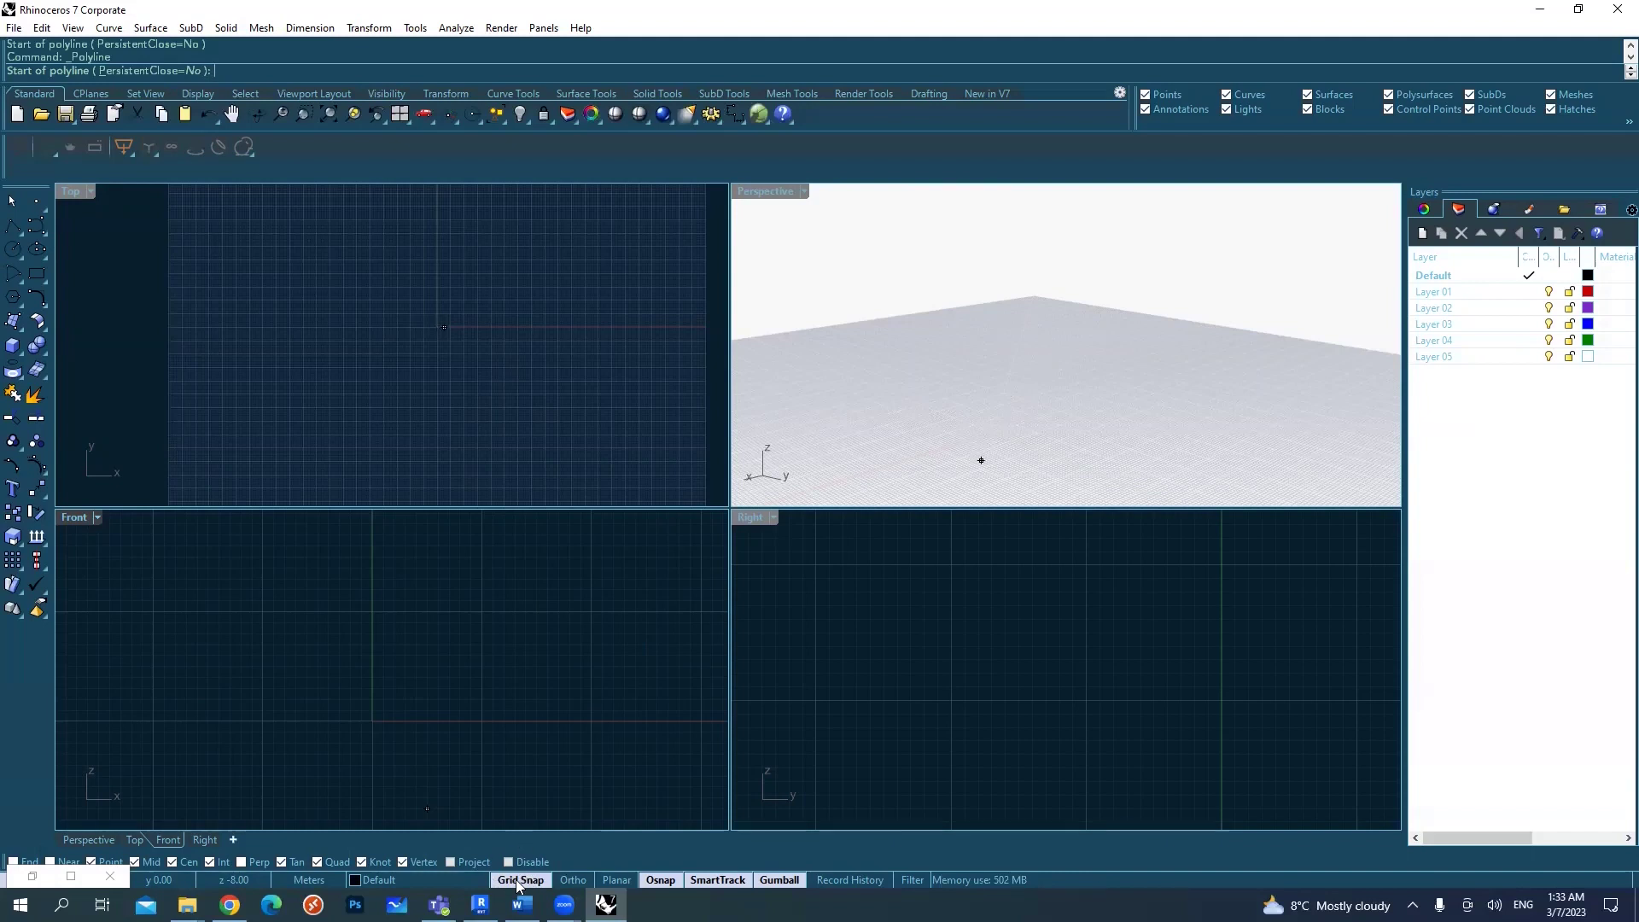
scroll(371, 726, "up", 5)
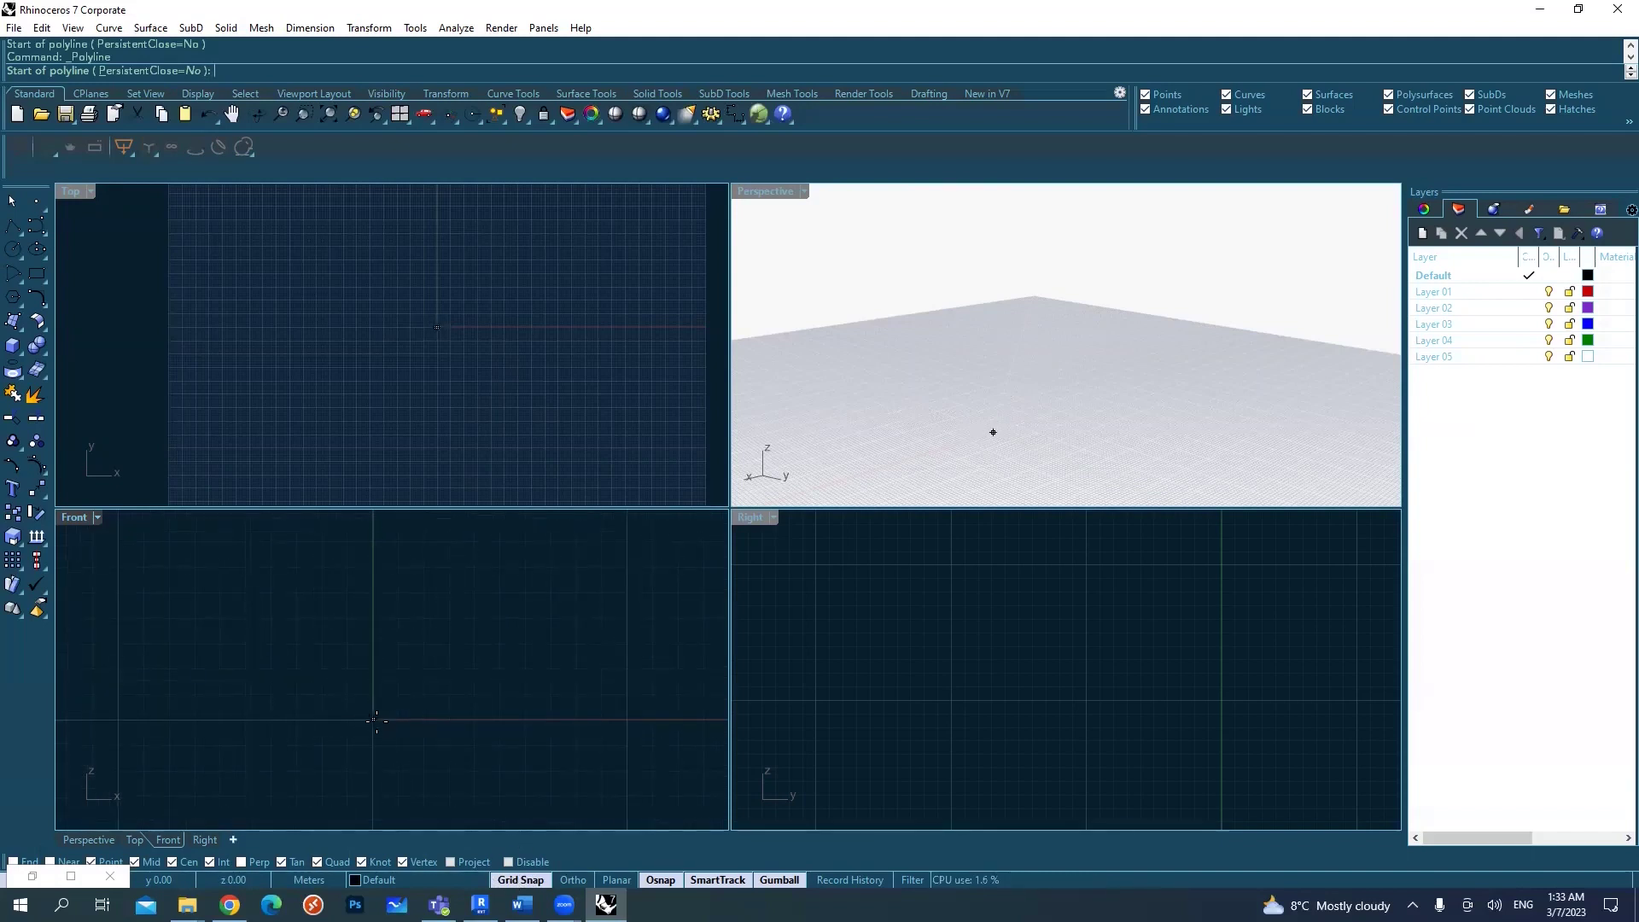
left_click(373, 718)
scroll(373, 713, "down", 6)
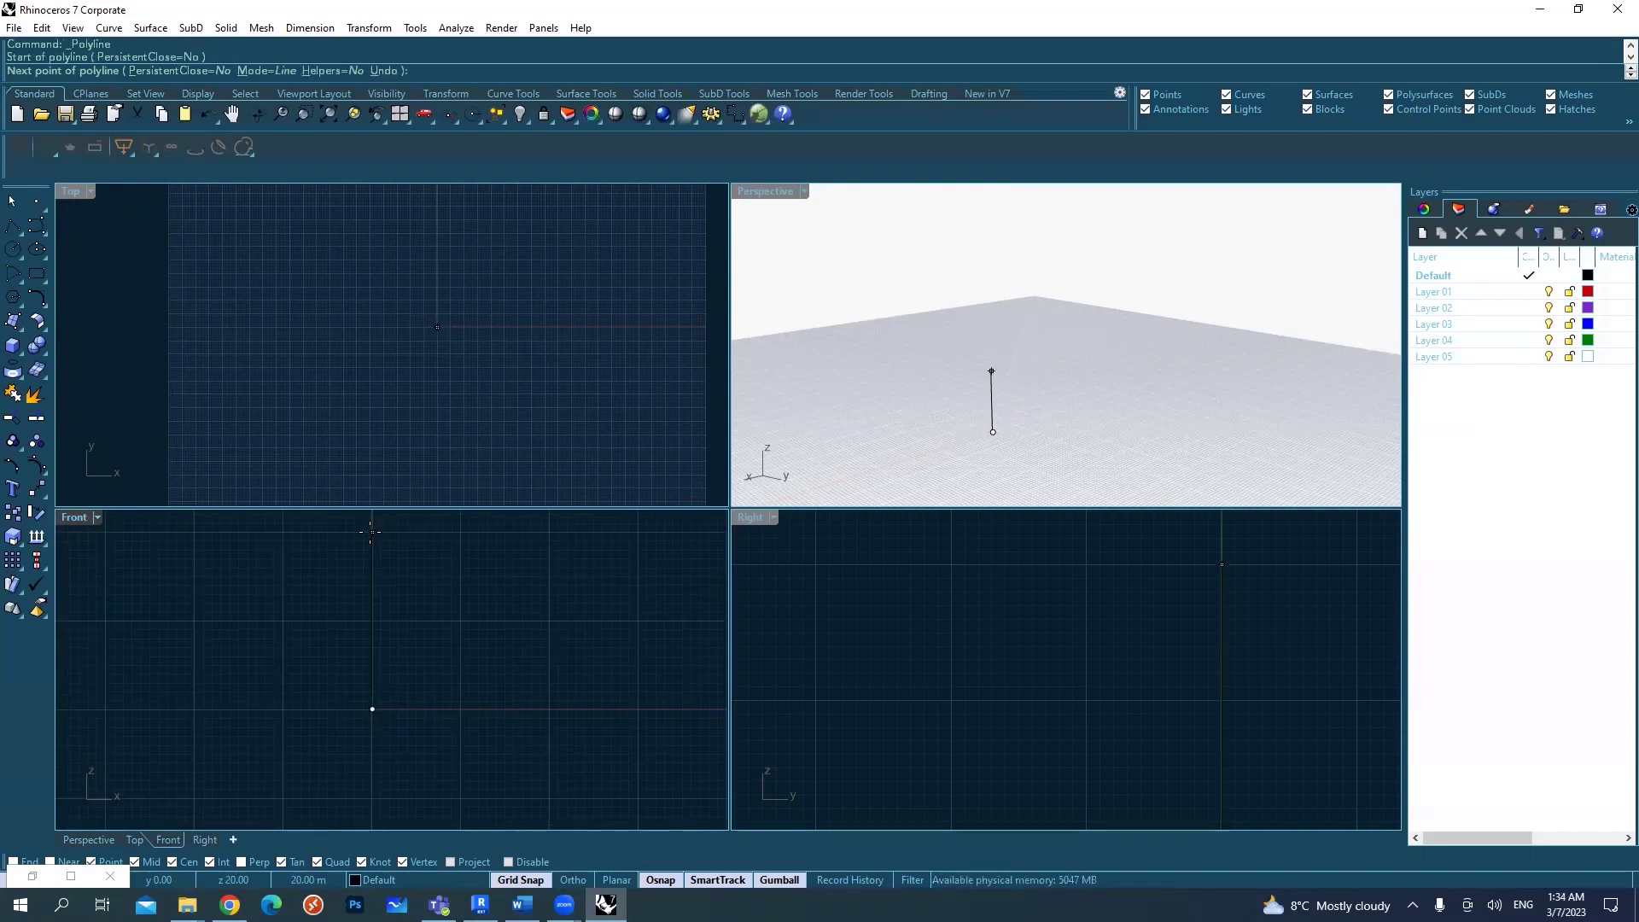
left_click(371, 531)
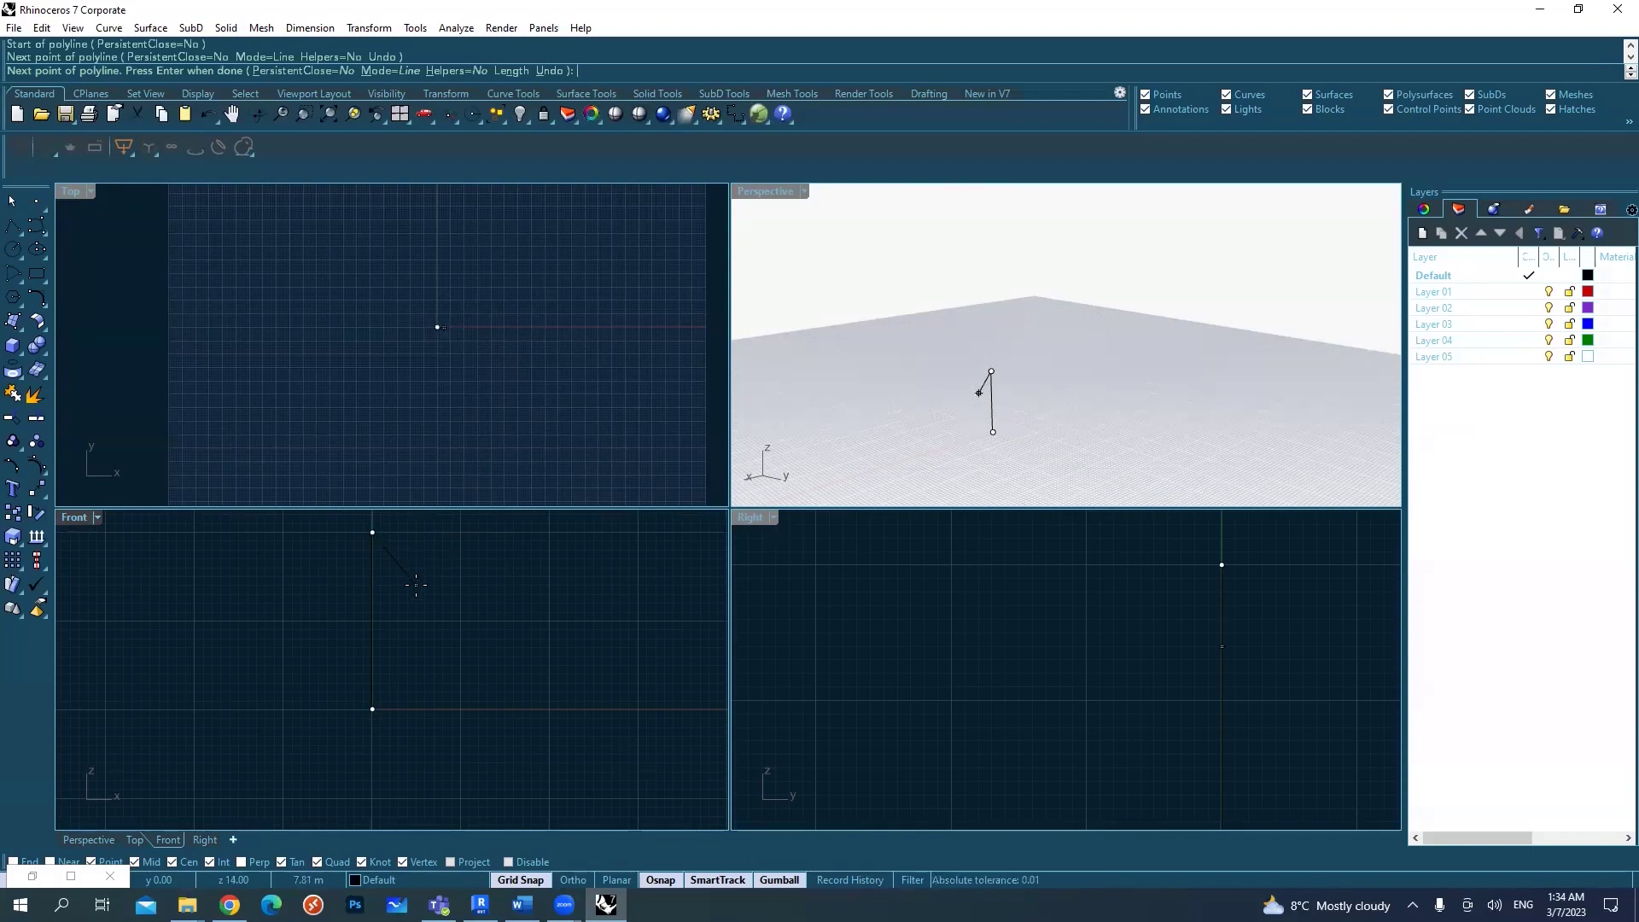
key("Return")
- Examine the vertical axis line in the Front and Perspective views
left_click(369, 582)
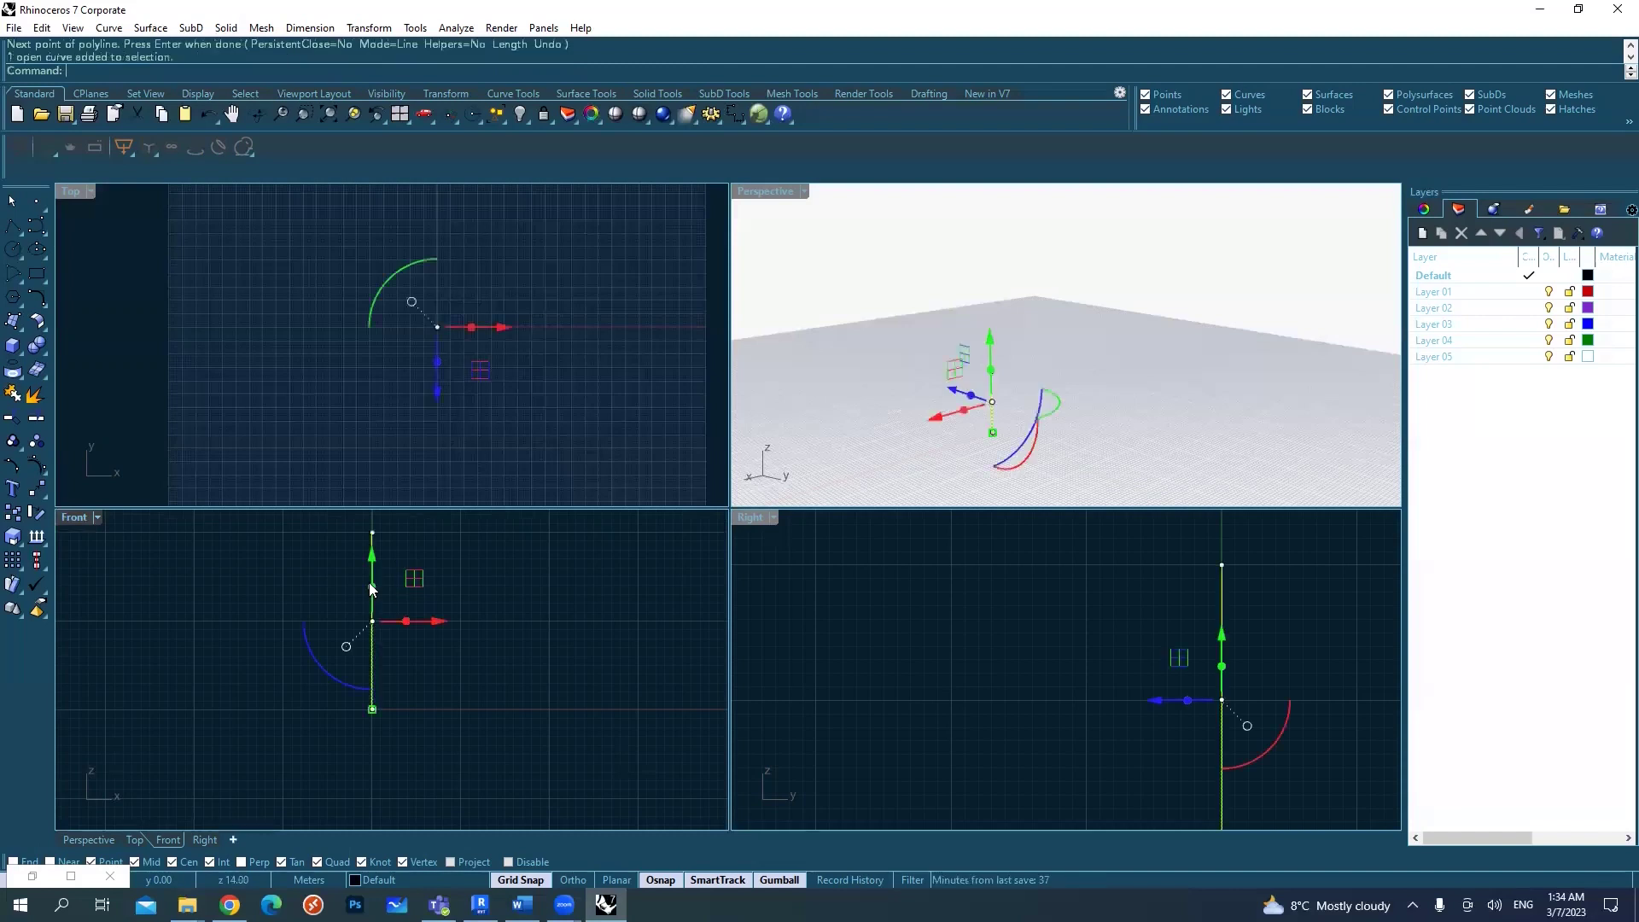
left_click(985, 359)
right_click_drag(994, 380, 971, 406)
scroll(1003, 375, "up", 6)
left_click(1001, 370)
key("Delete")
left_click(393, 635)
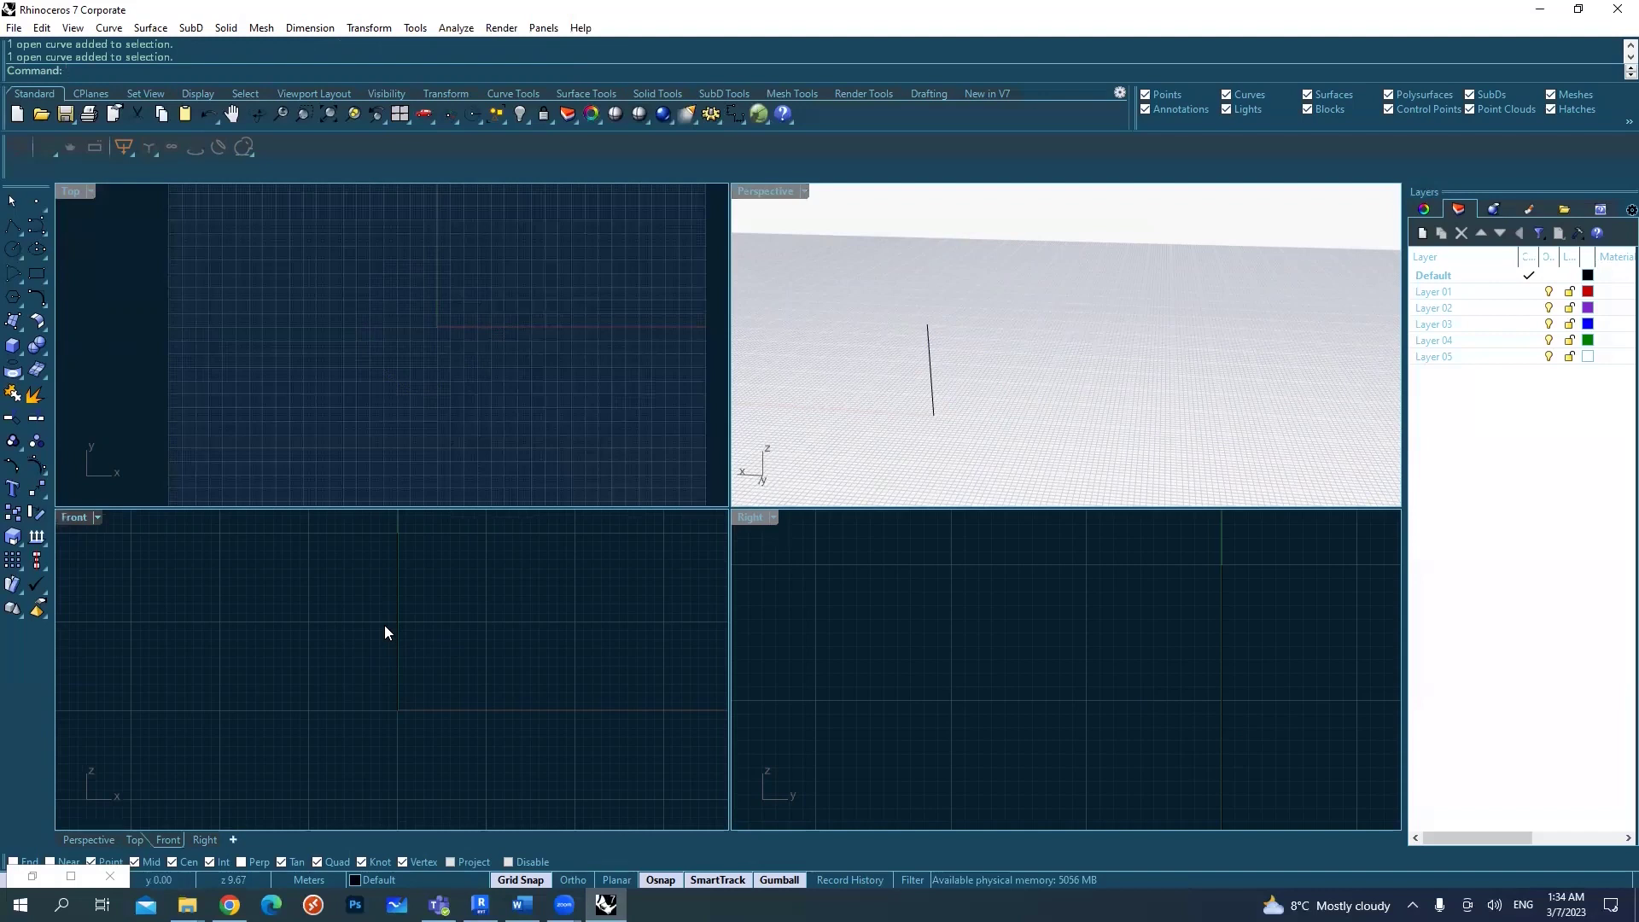
- Draw a degree-3 control point curve in the Front view from the origin upward as an S-shaped vase profile about 36 m tall
left_click(37, 226)
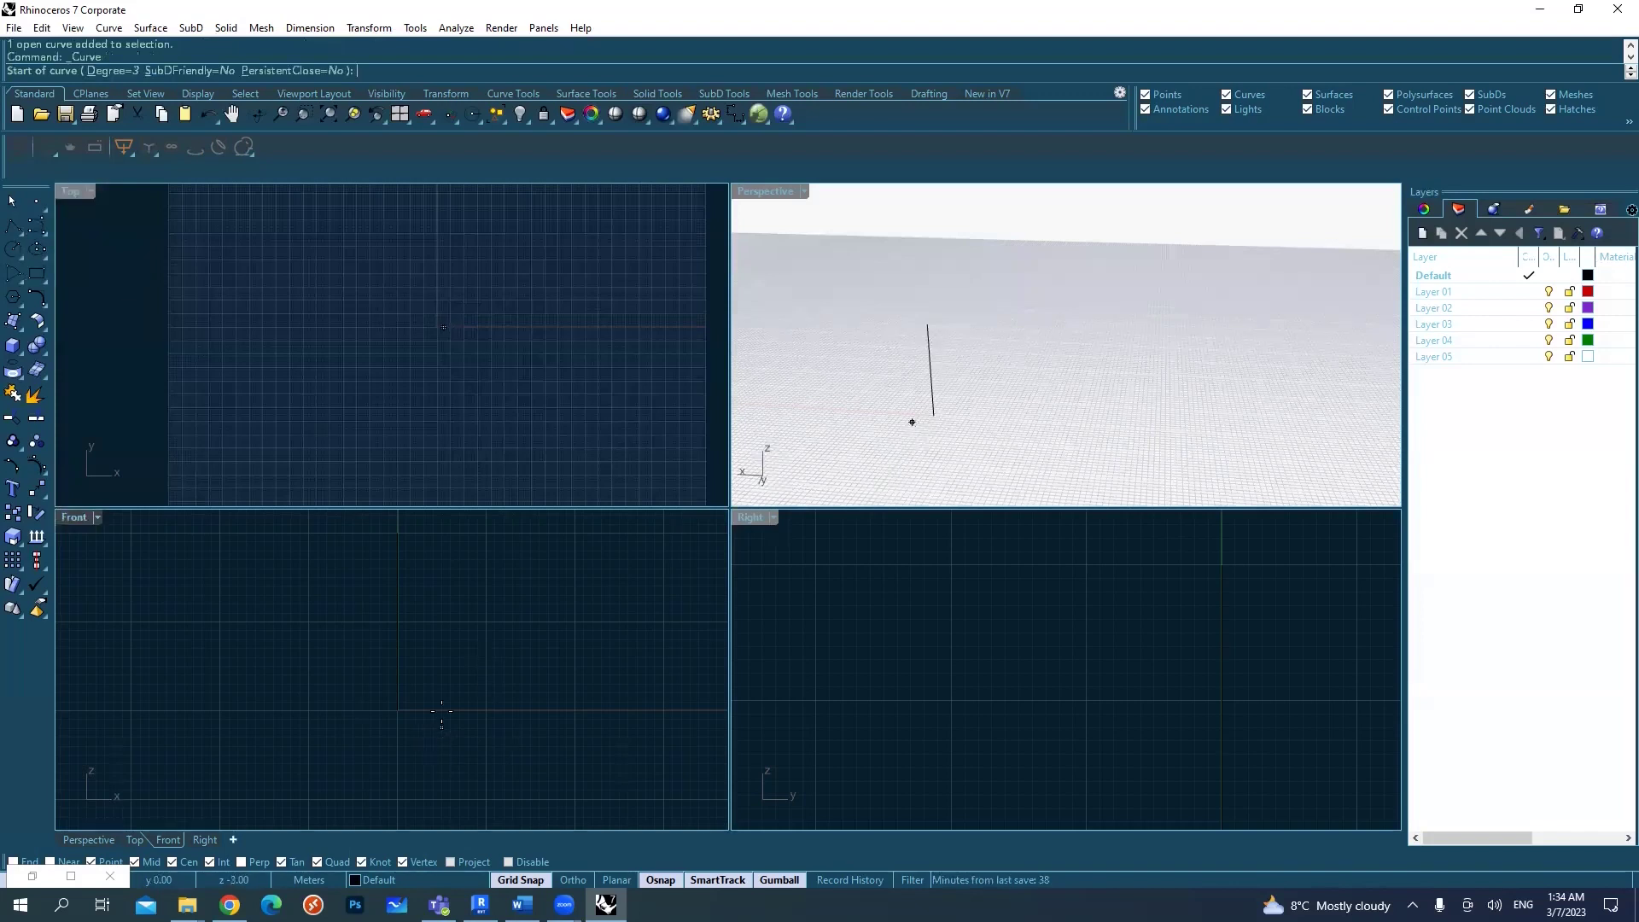
scroll(432, 710, "up", 2)
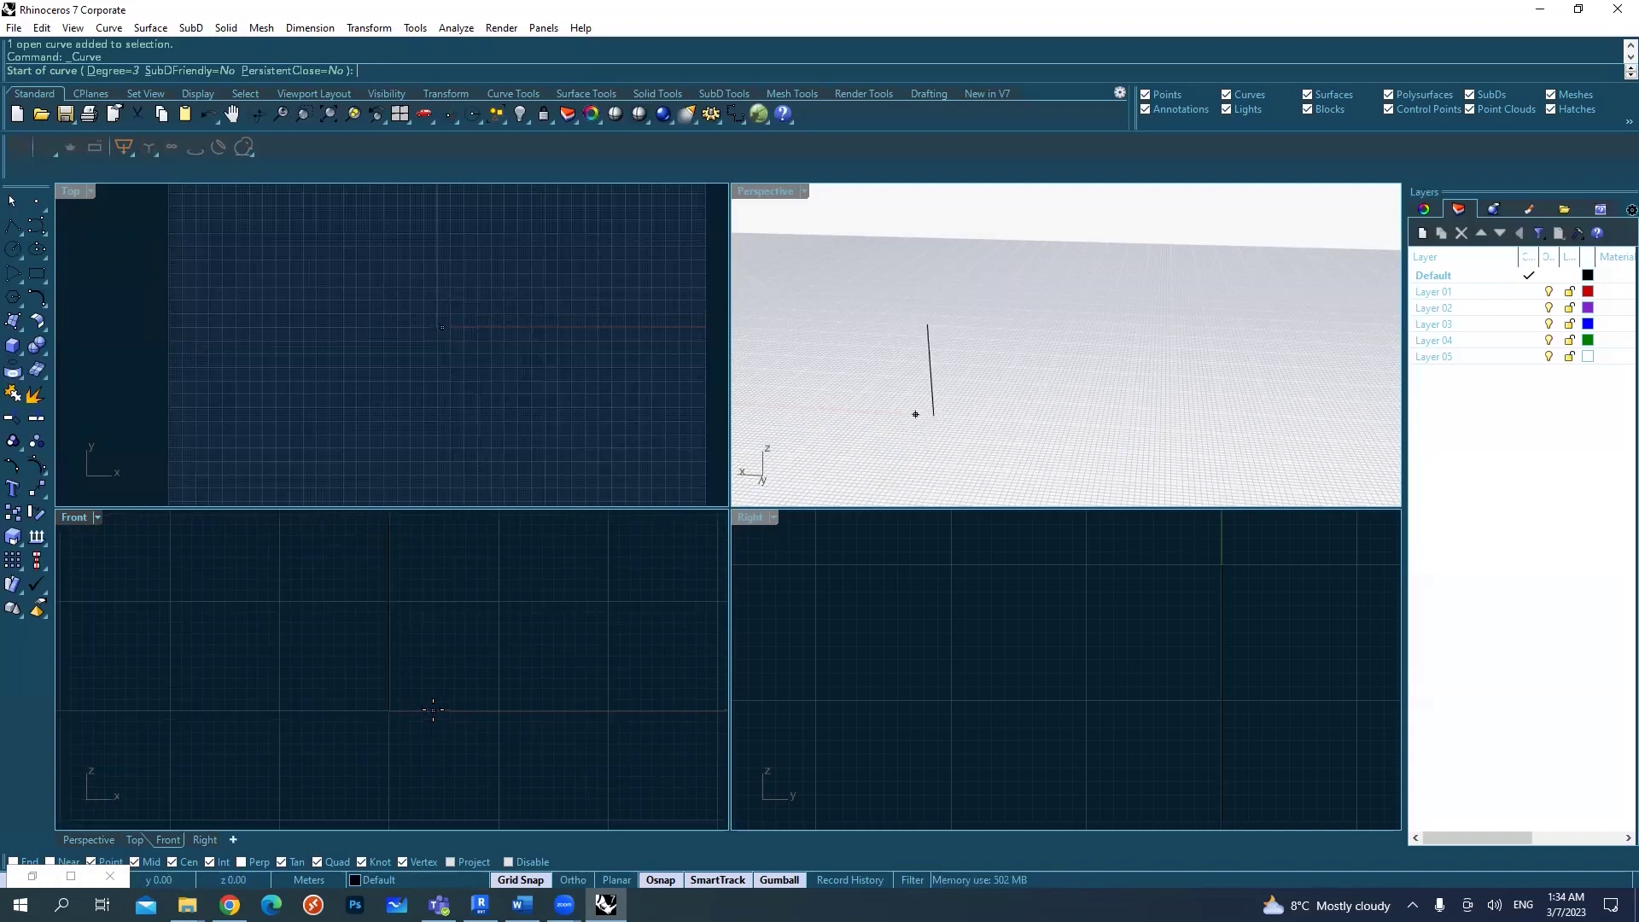
left_click(389, 711)
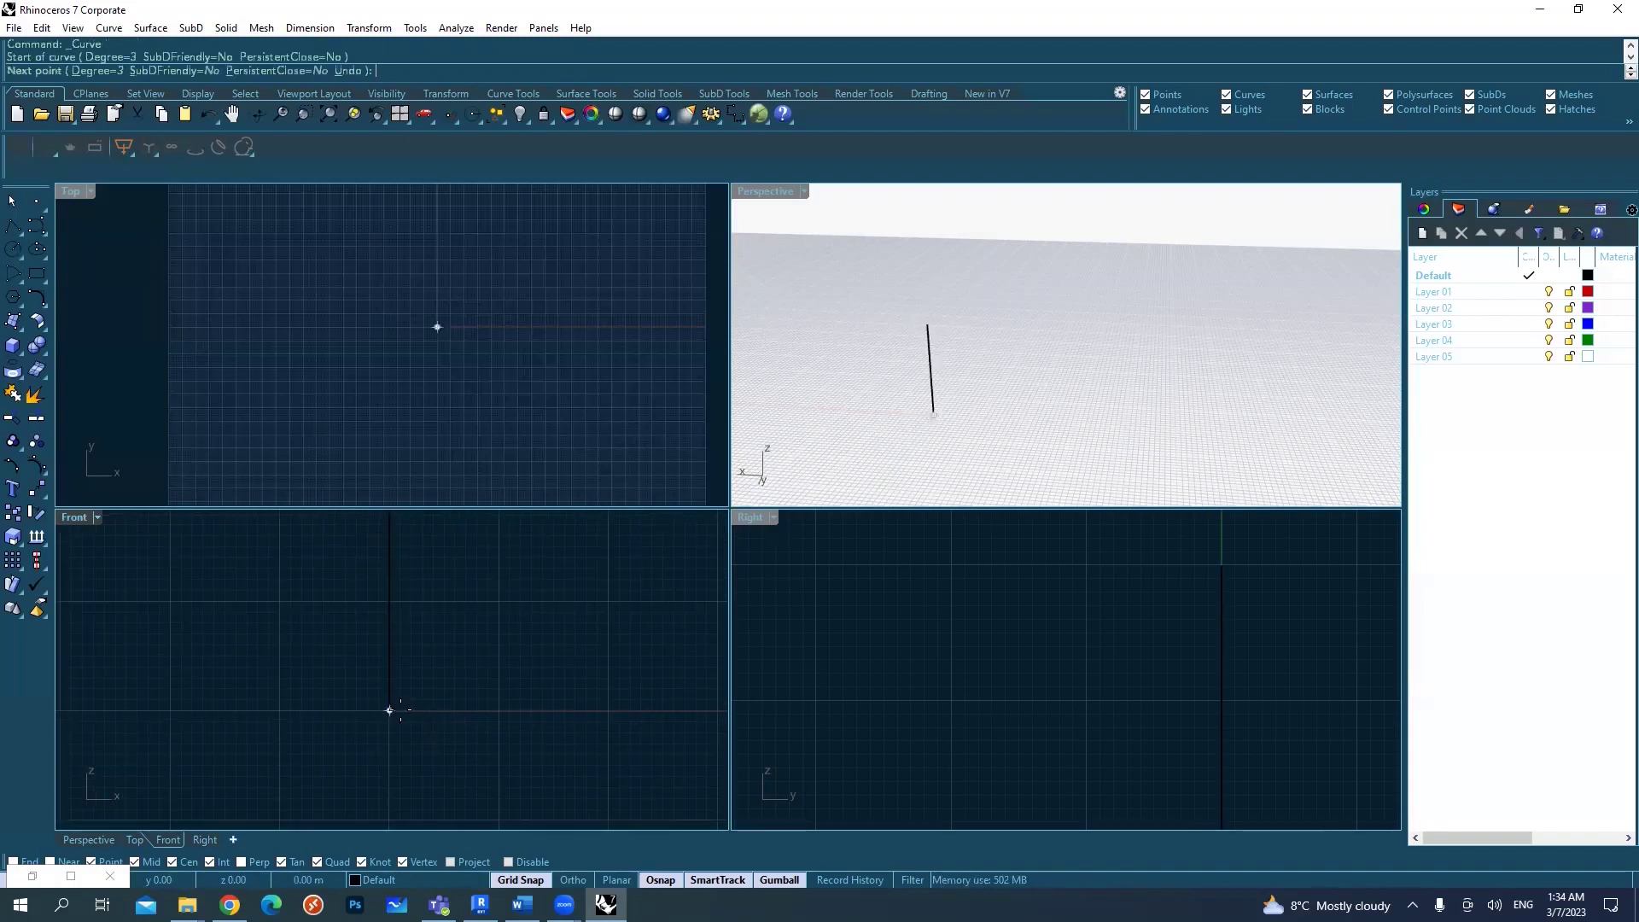
left_click(488, 710)
left_click(484, 677)
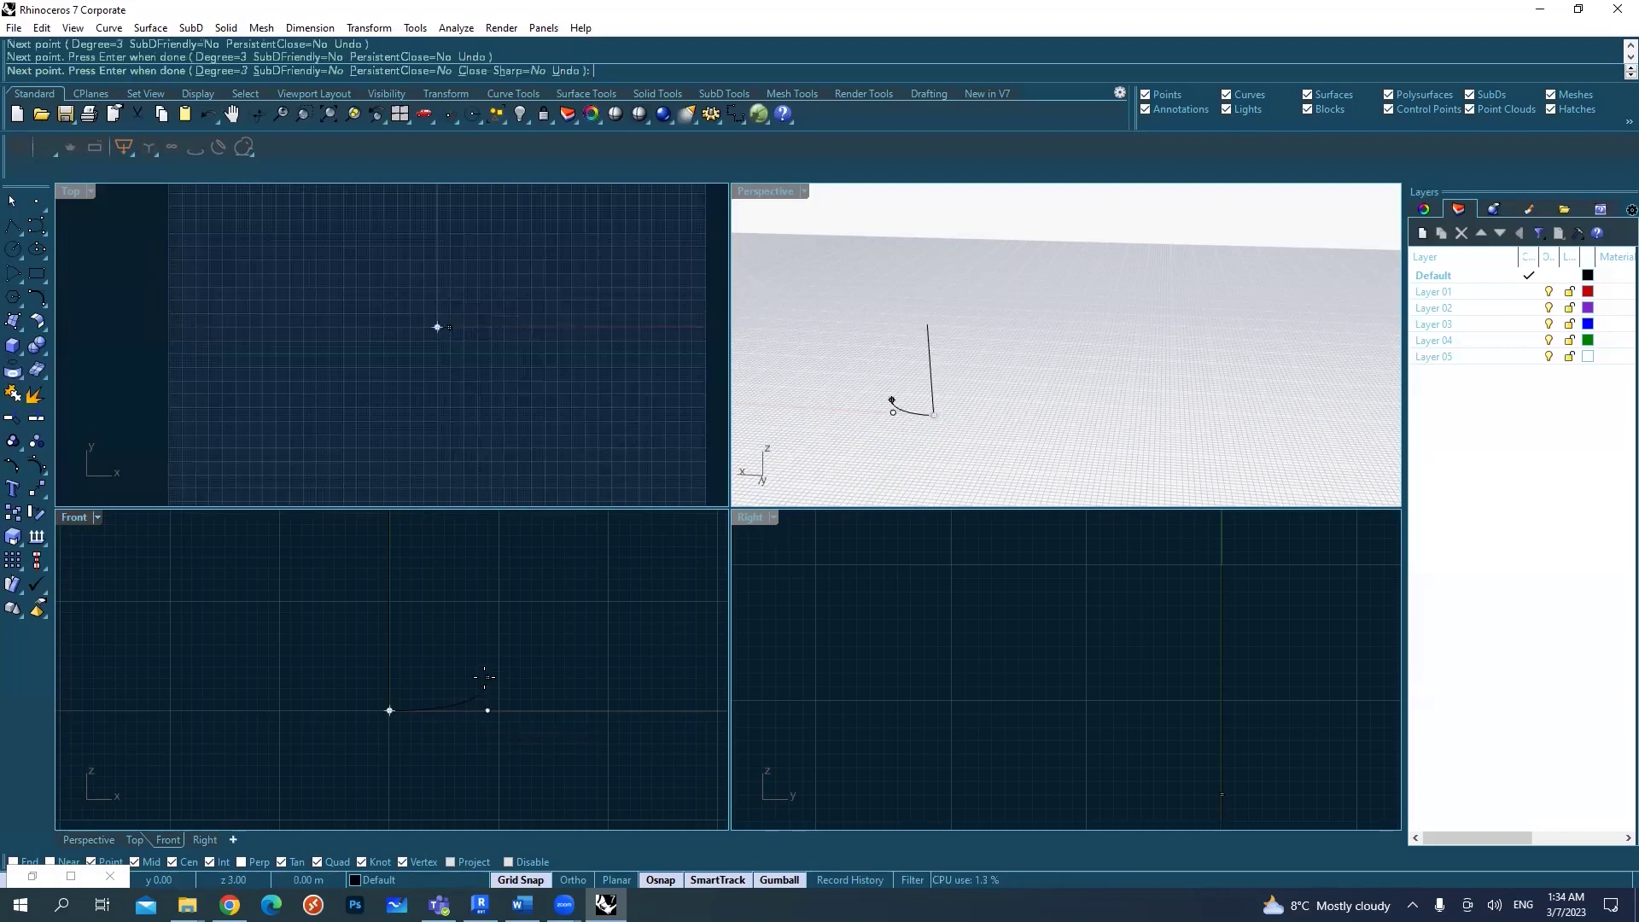
left_click(444, 655)
left_click(448, 559)
scroll(461, 589, "down", 2)
left_click(482, 617)
left_click(523, 586)
key("Up")
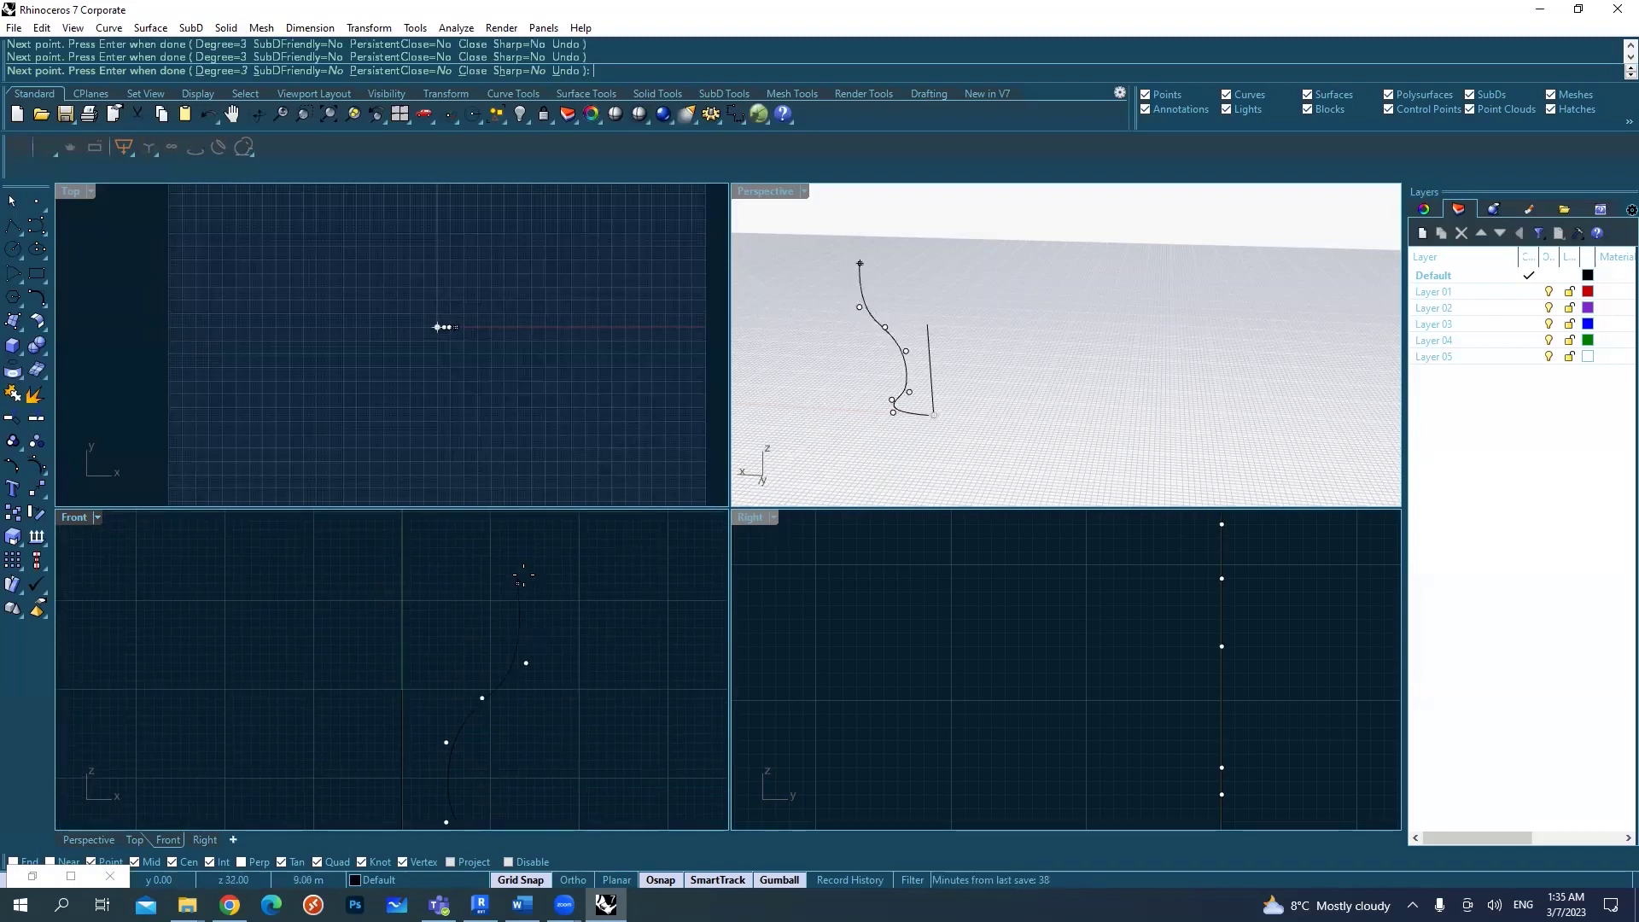
left_click(504, 548)
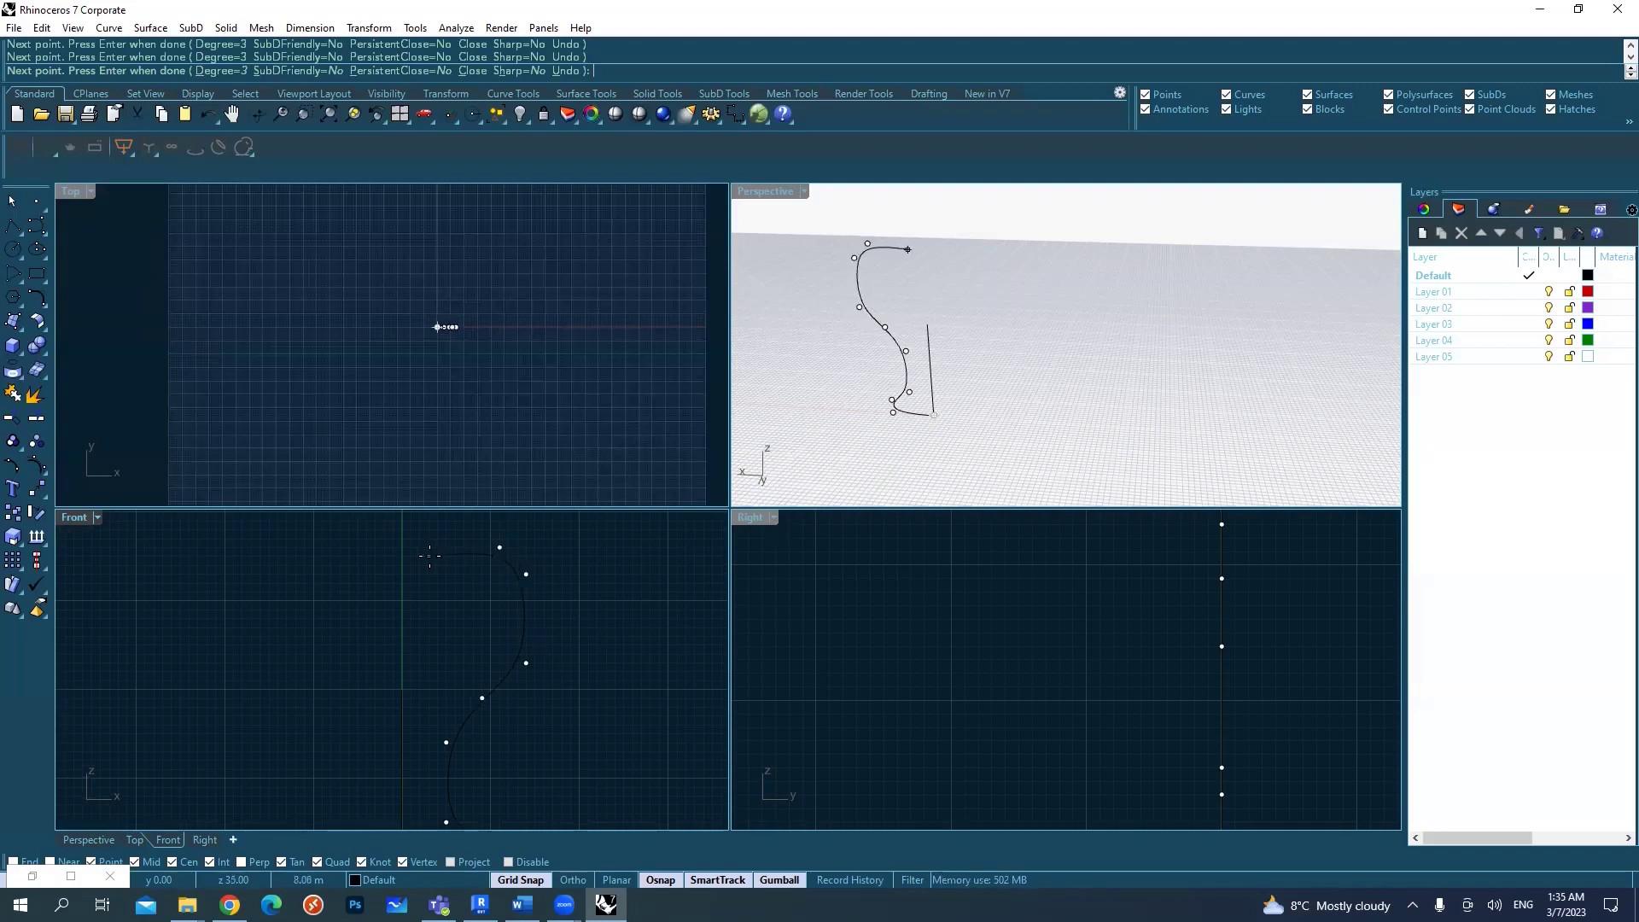
scroll(460, 559, "down", 2)
scroll(466, 554, "up", 2)
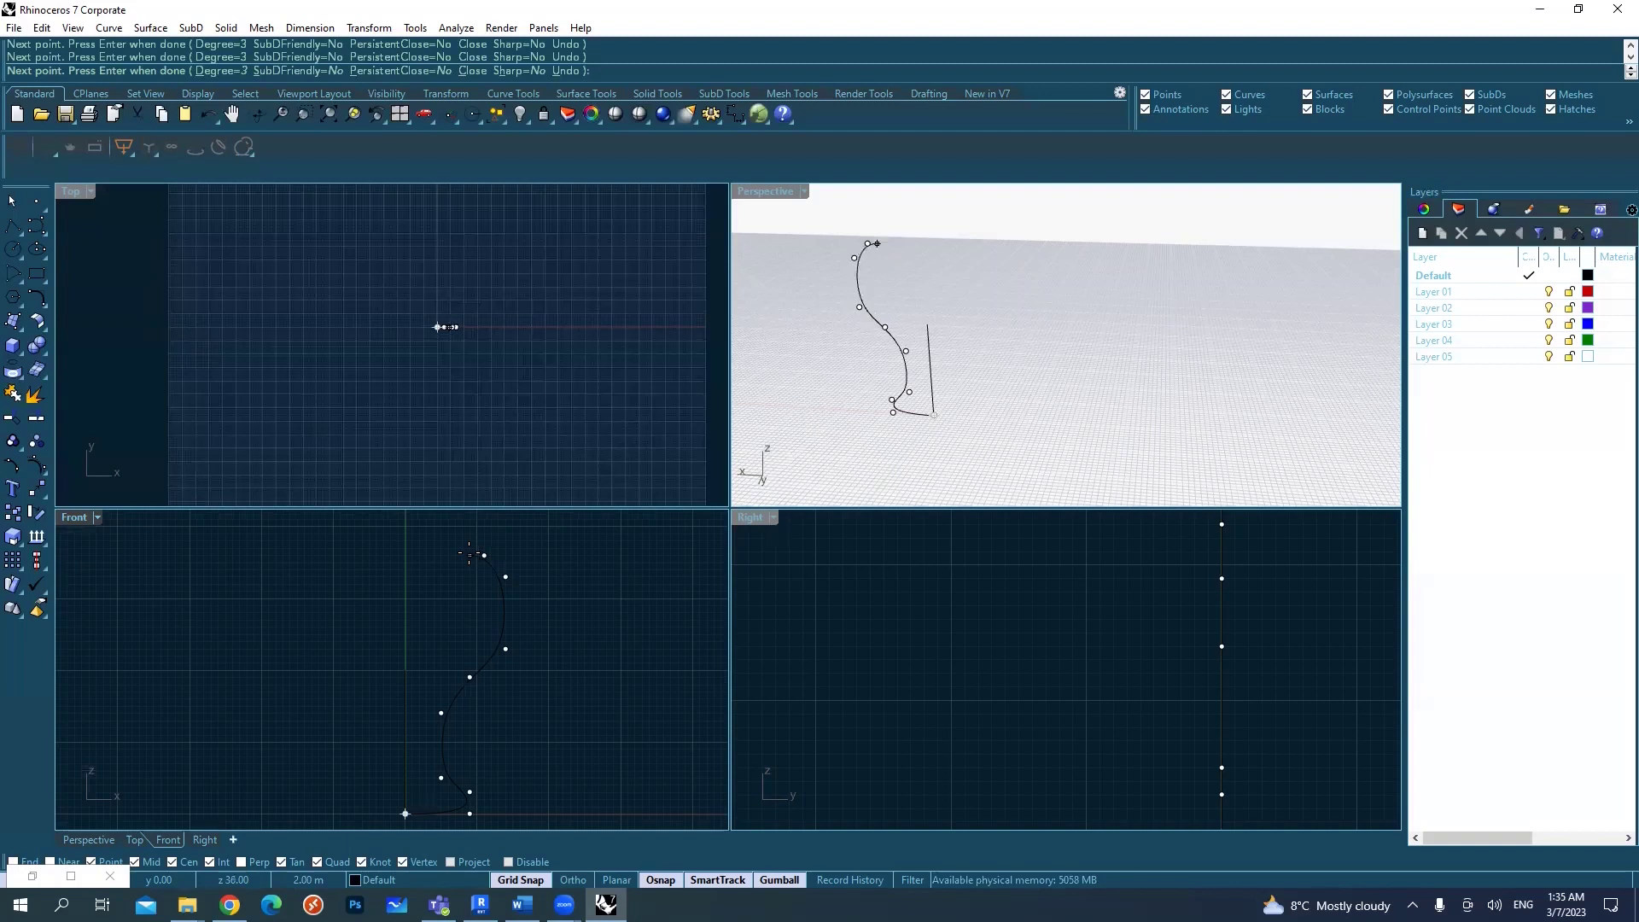
key("Return")
- Check the profile curve and the vertical axis line by selecting each in the Front view, then clear the selection
left_click(494, 640)
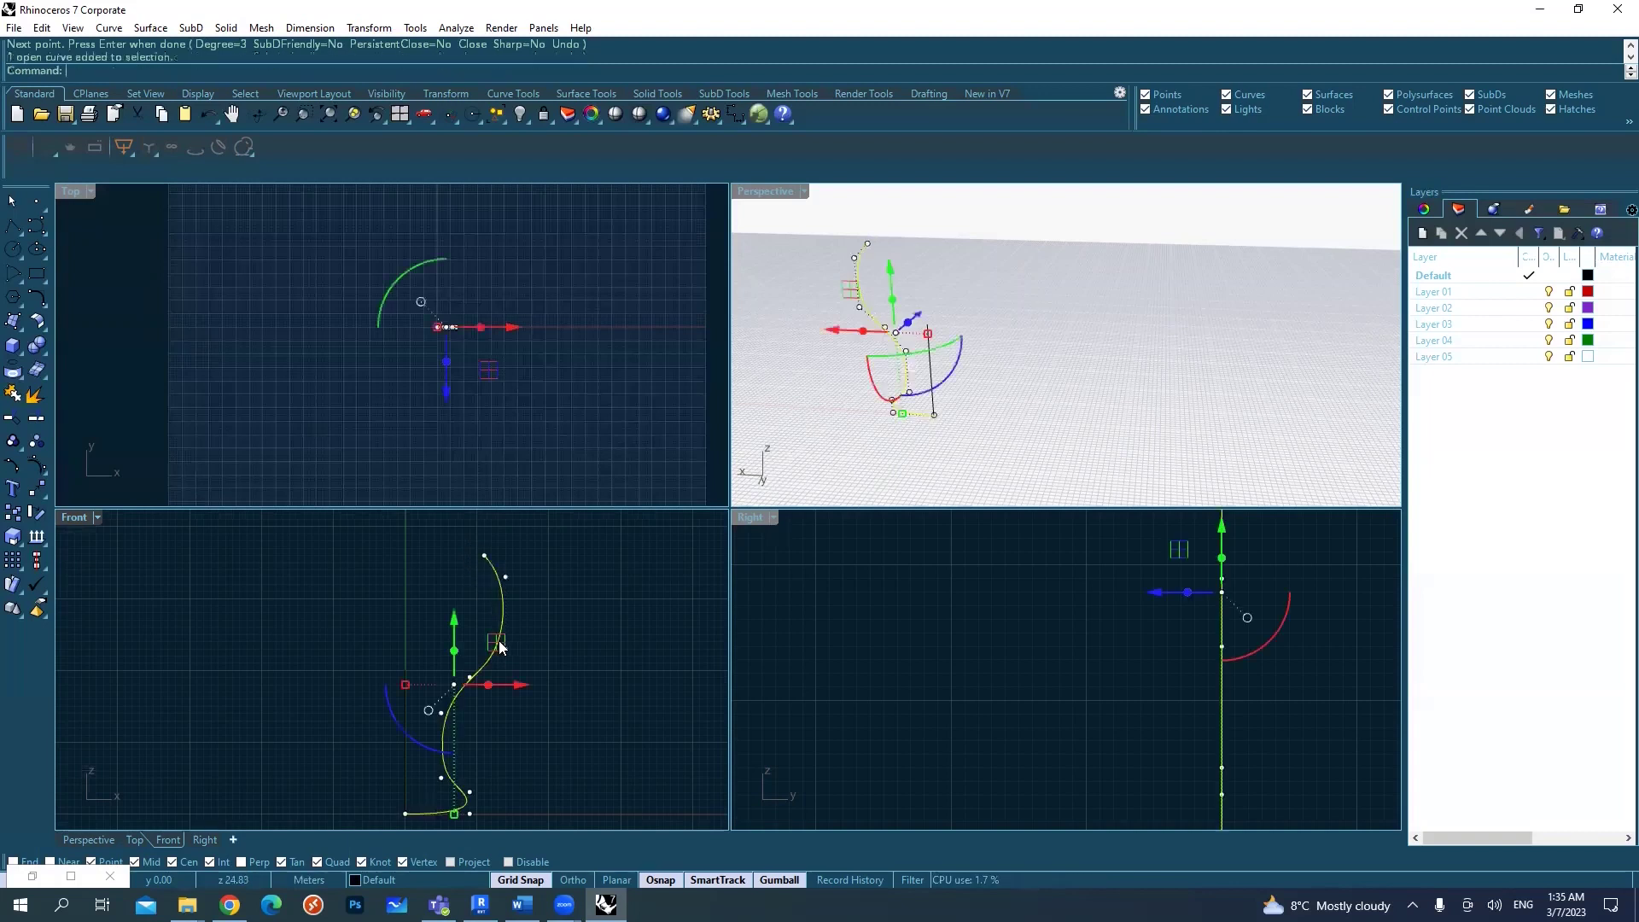
left_click_drag(358, 623, 385, 804)
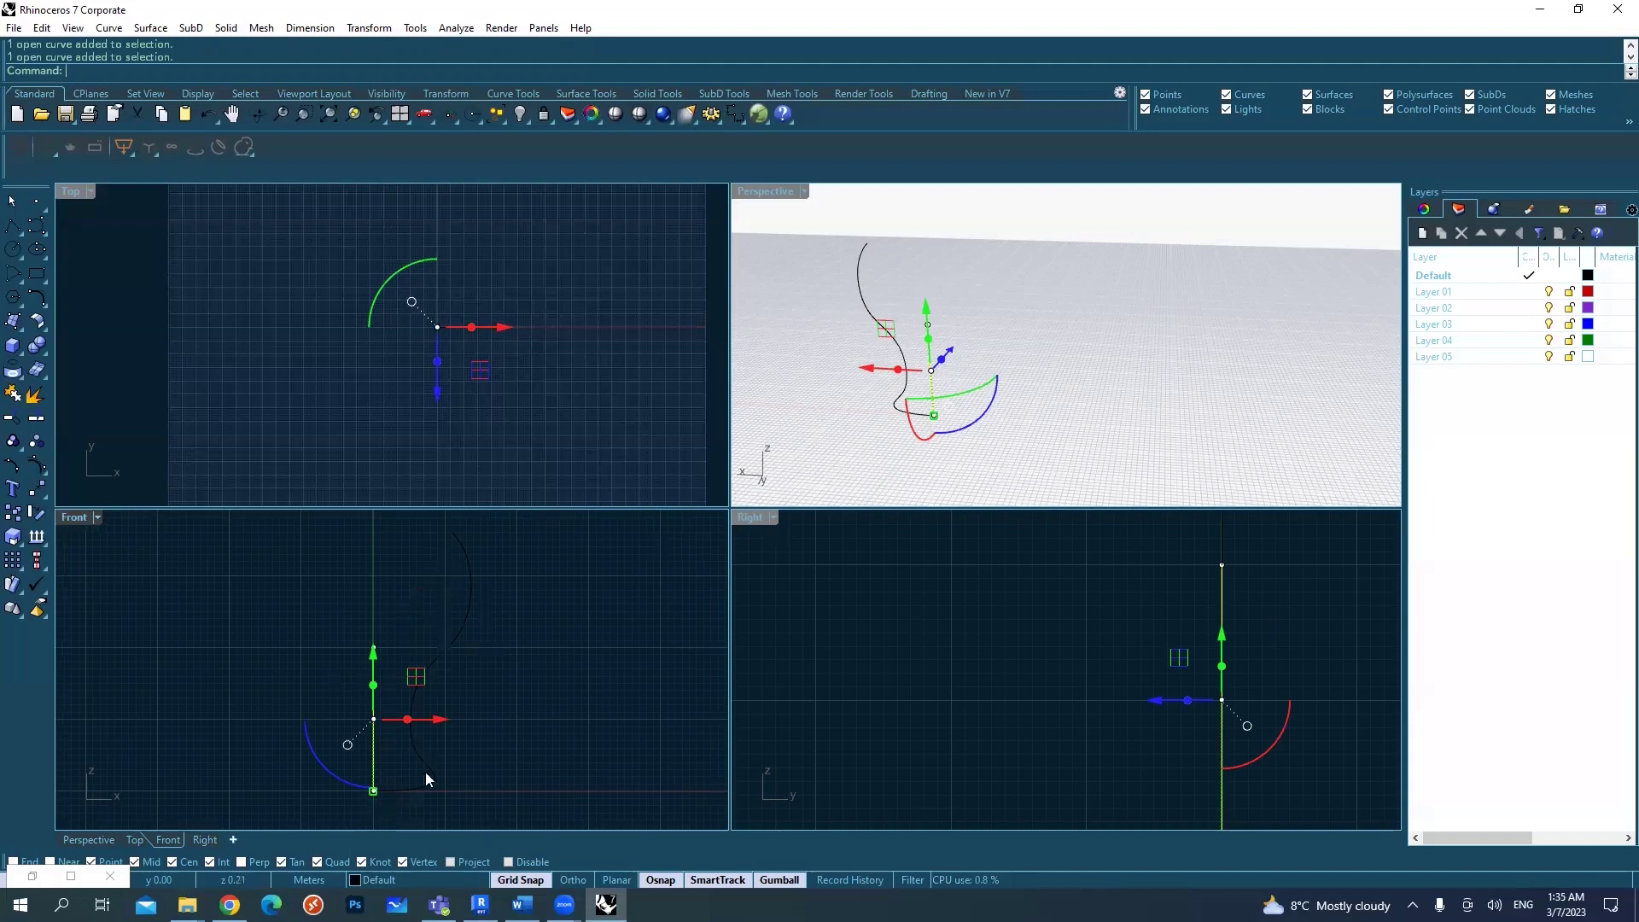
left_click(461, 554, "shift")
left_click_drag(382, 612, 355, 655)
left_click_drag(478, 679, 461, 596)
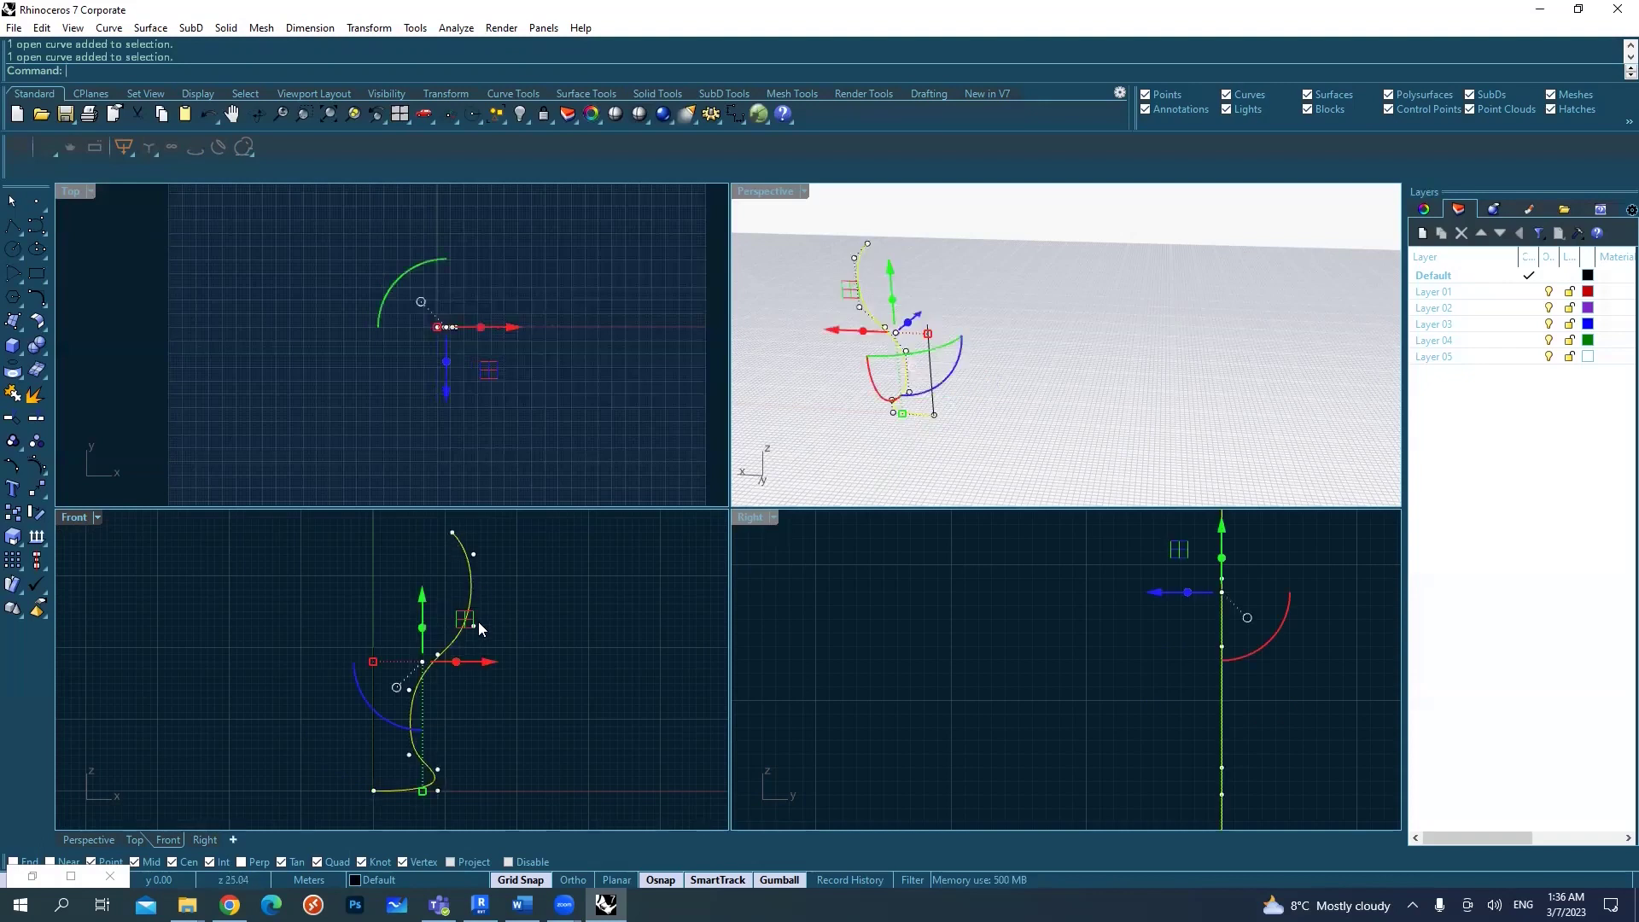
left_click(306, 642)
key("Escape")
- Revolve the profile curve about the vertical line, from its base to its upper end, with start angle 180 and revolution angle 180
left_click(19, 330)
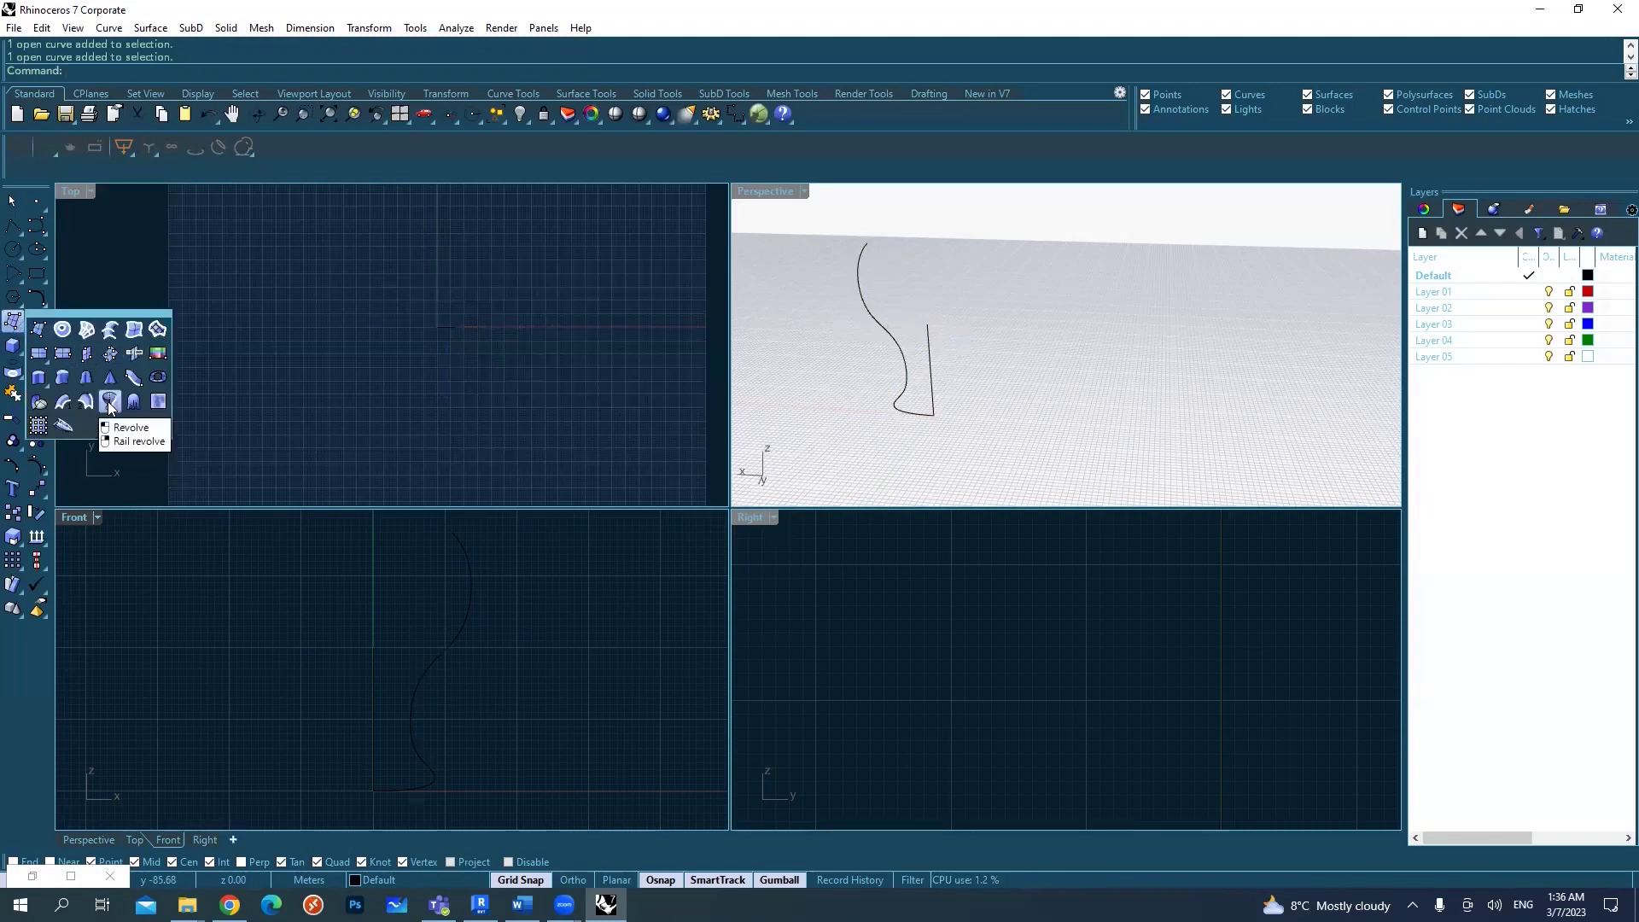
left_click(108, 401)
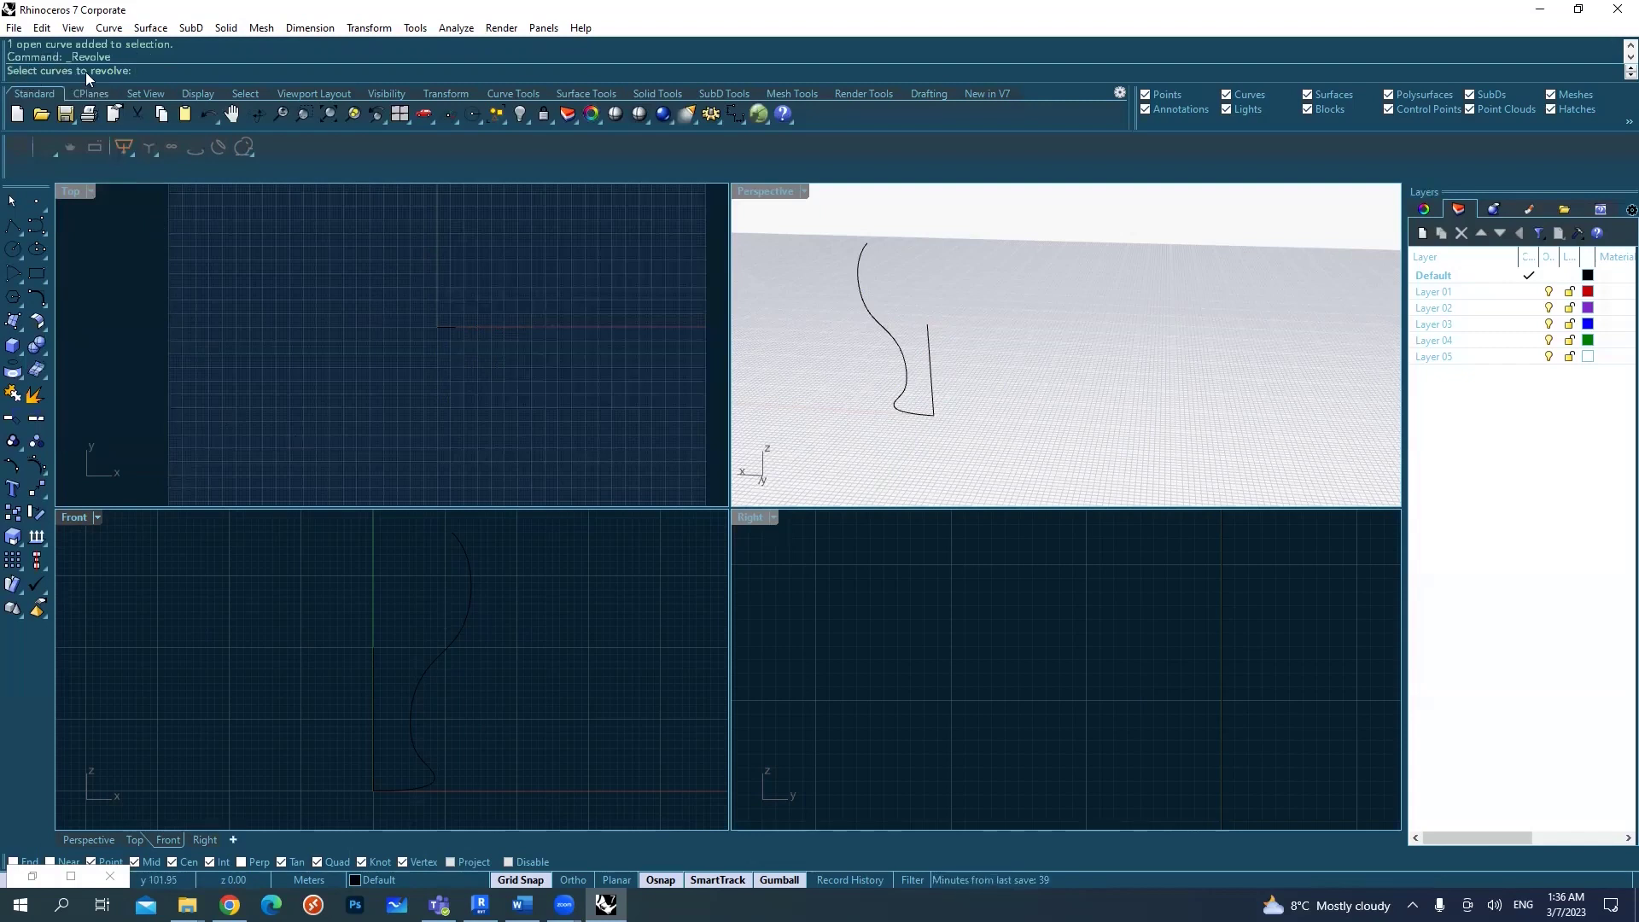
left_click(470, 602)
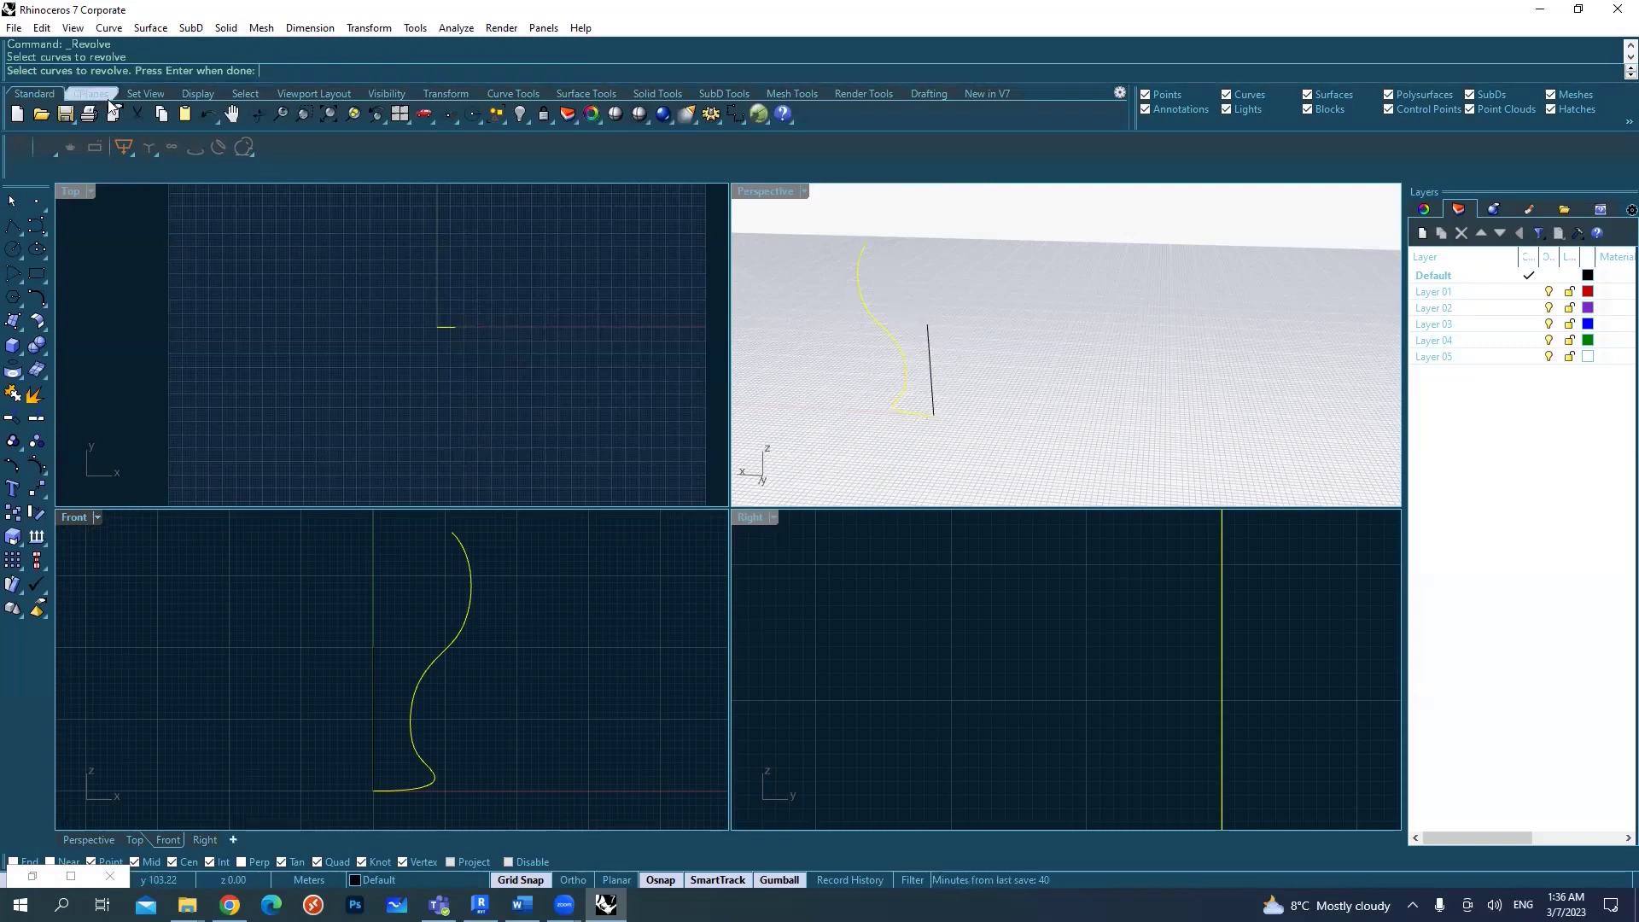
key("Return")
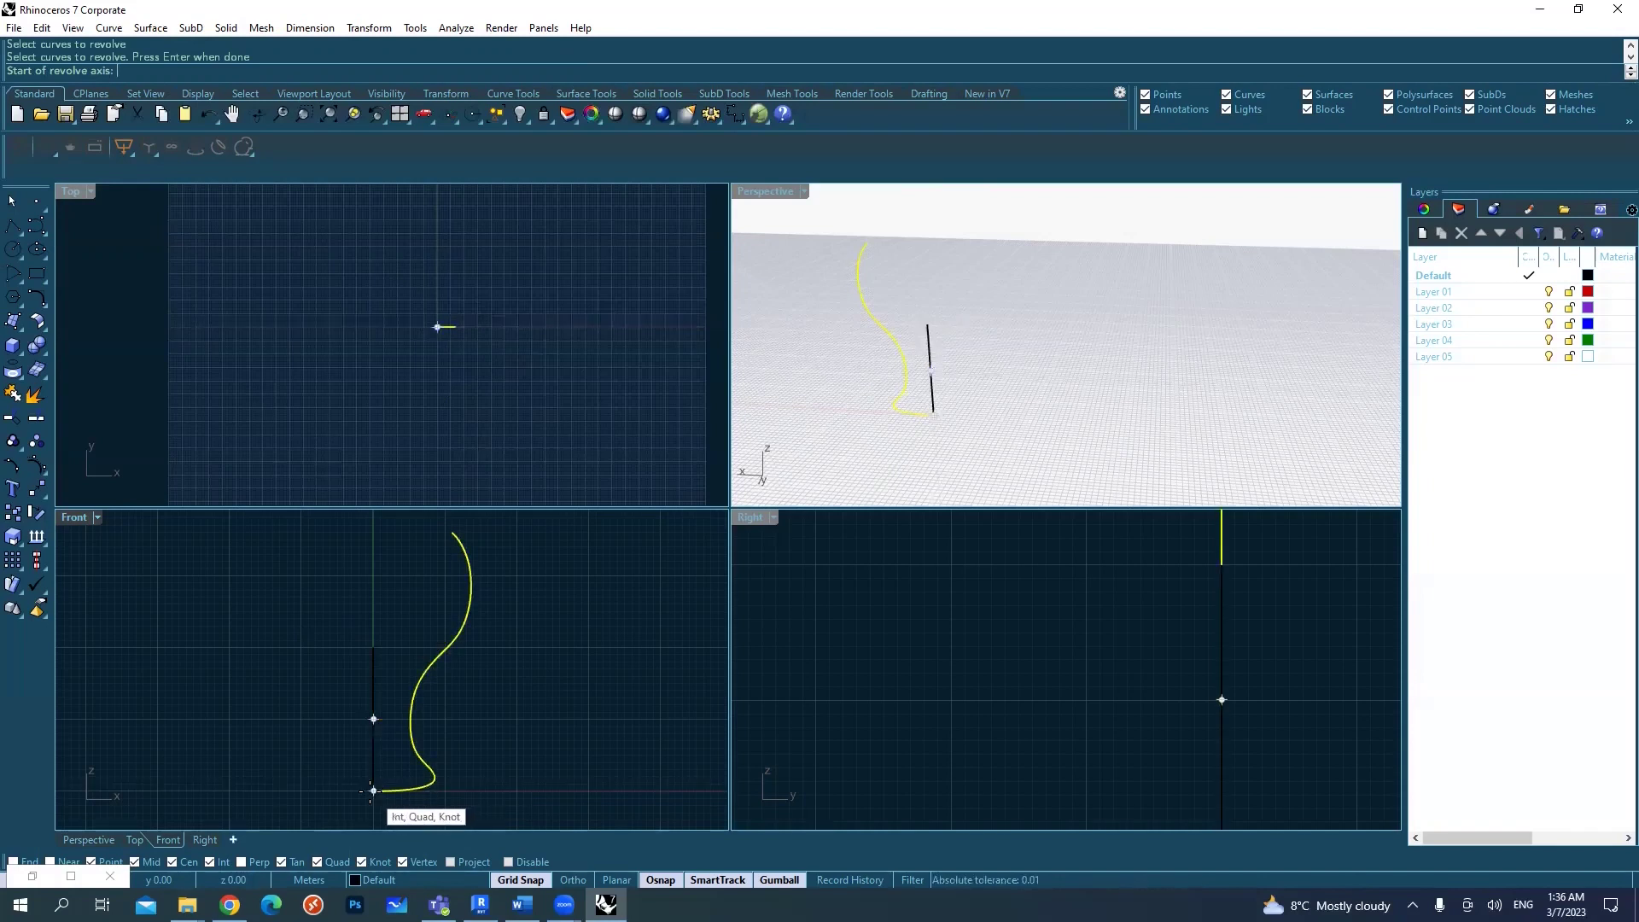
left_click(373, 791)
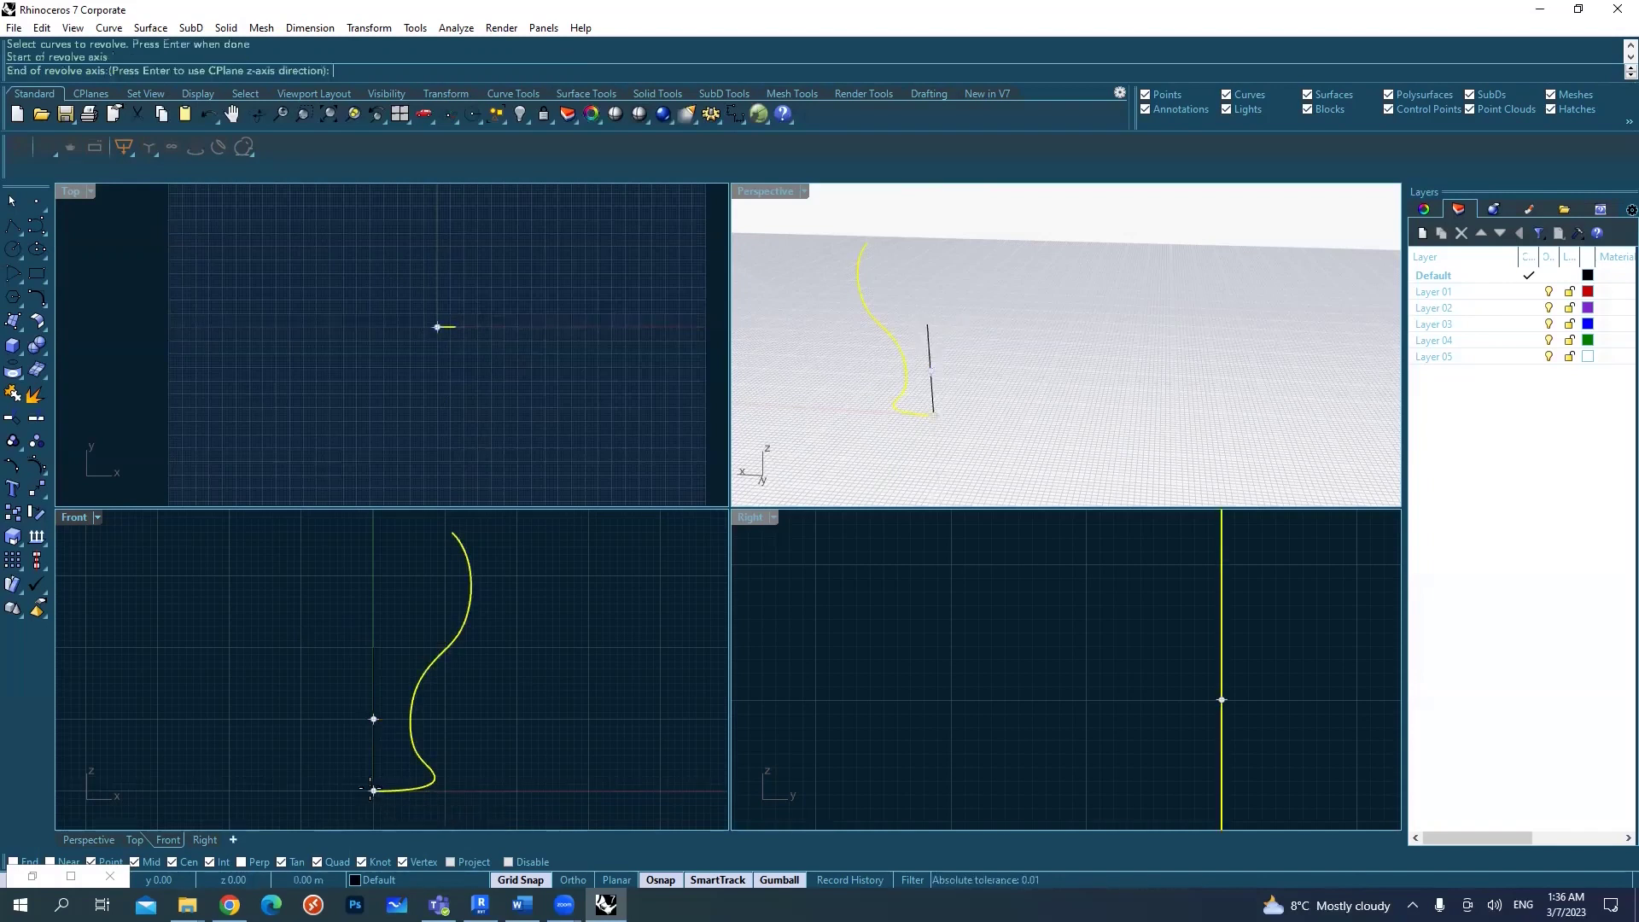
left_click(373, 647)
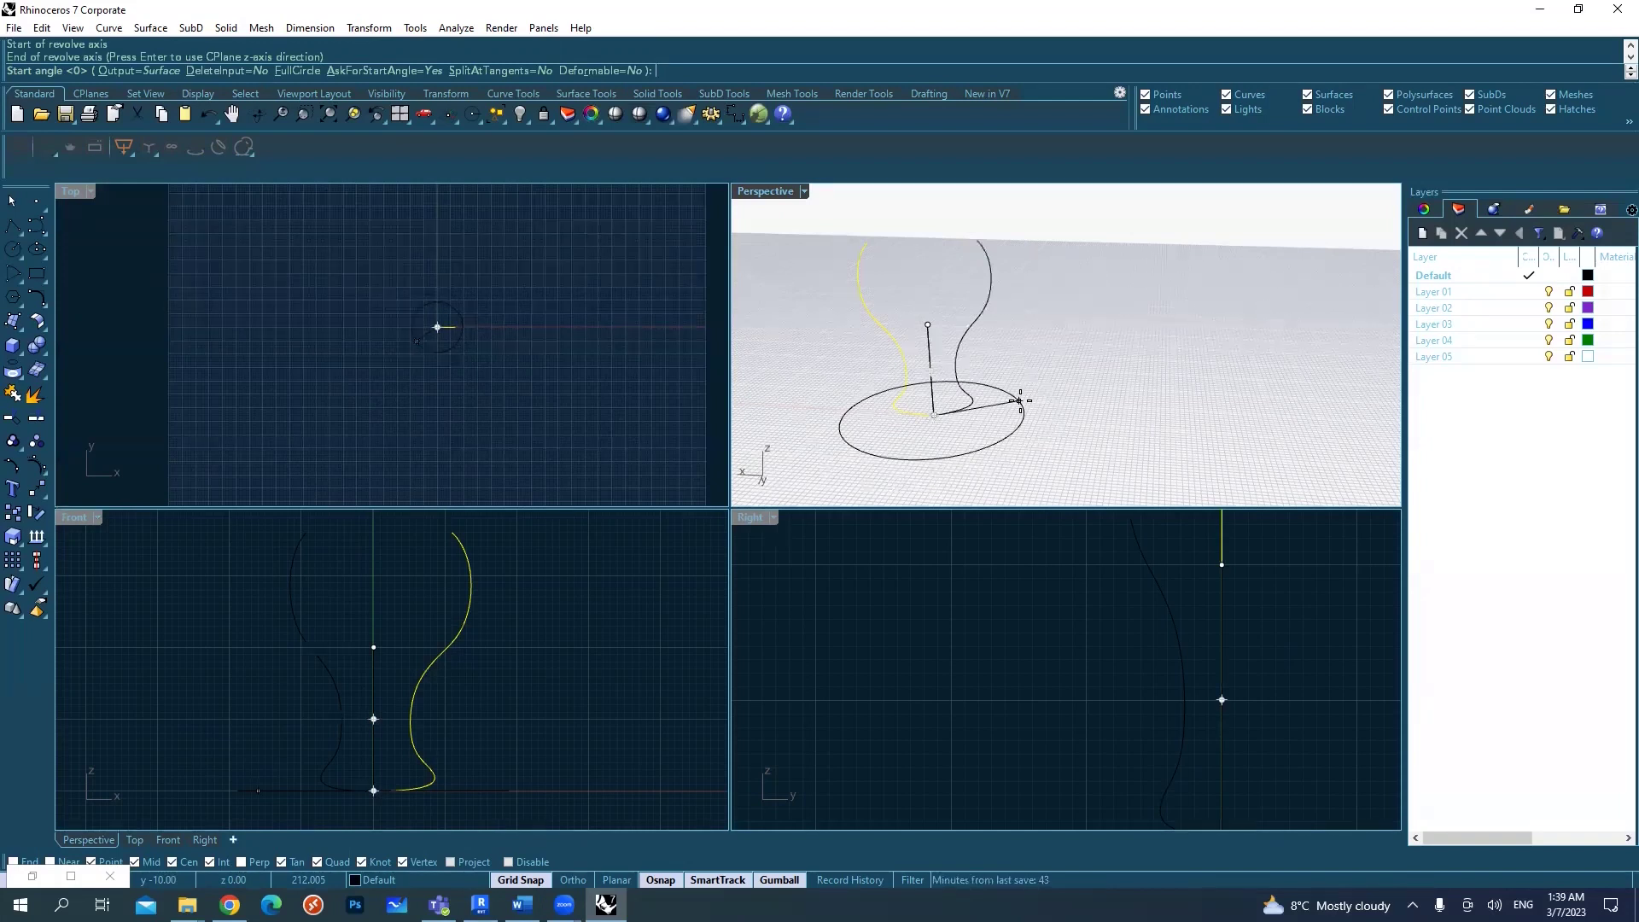
type("180")
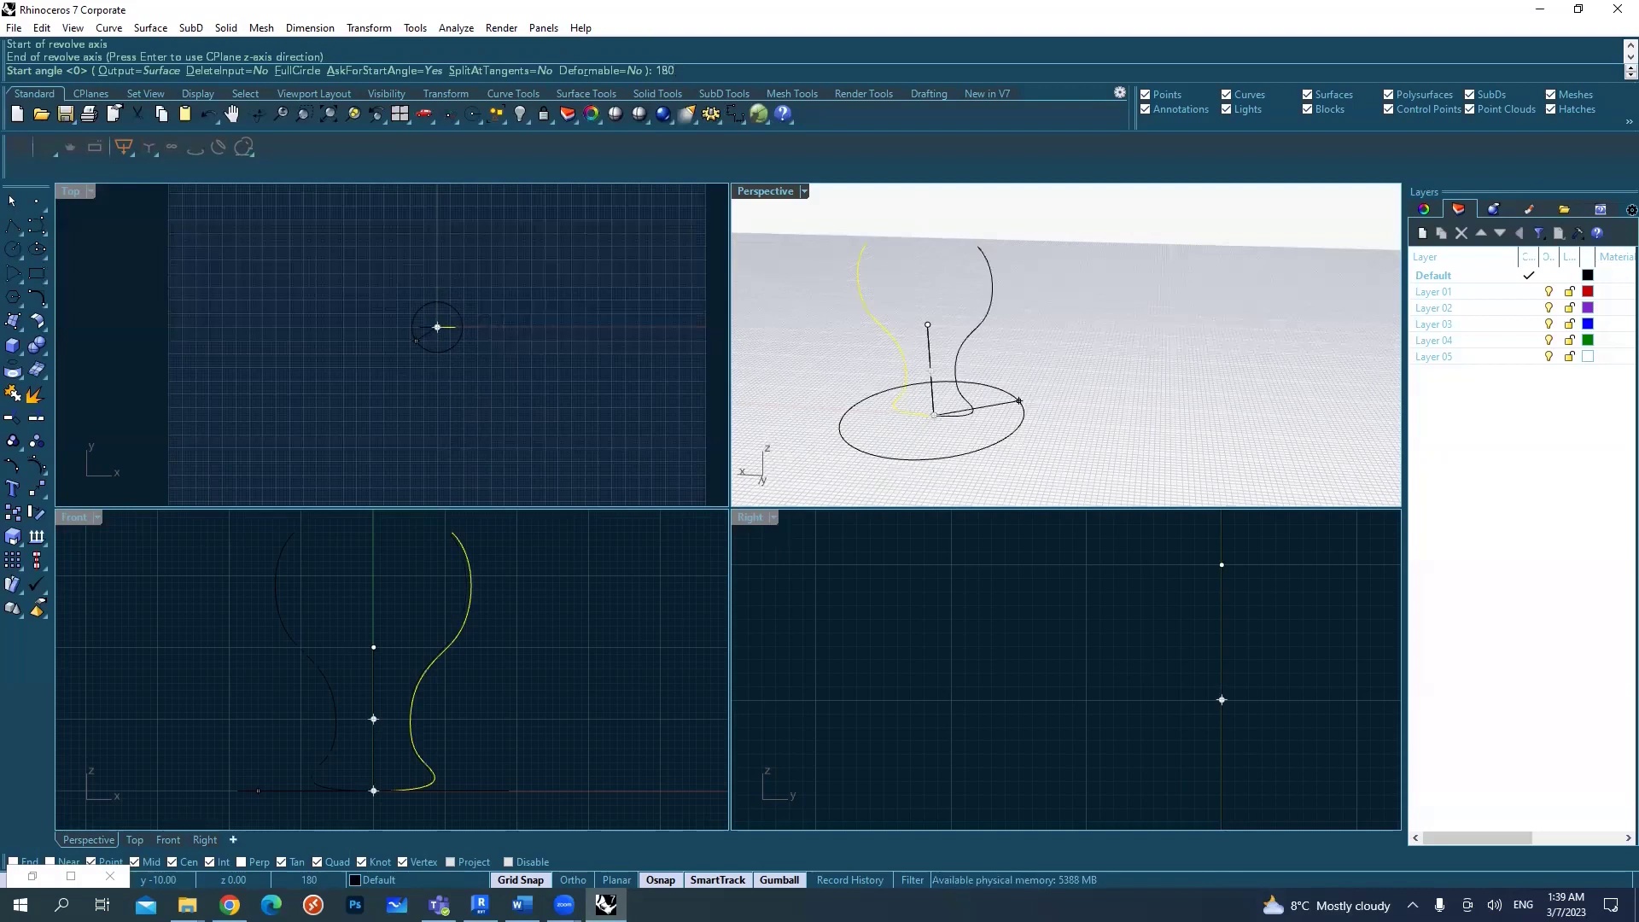
key("Return")
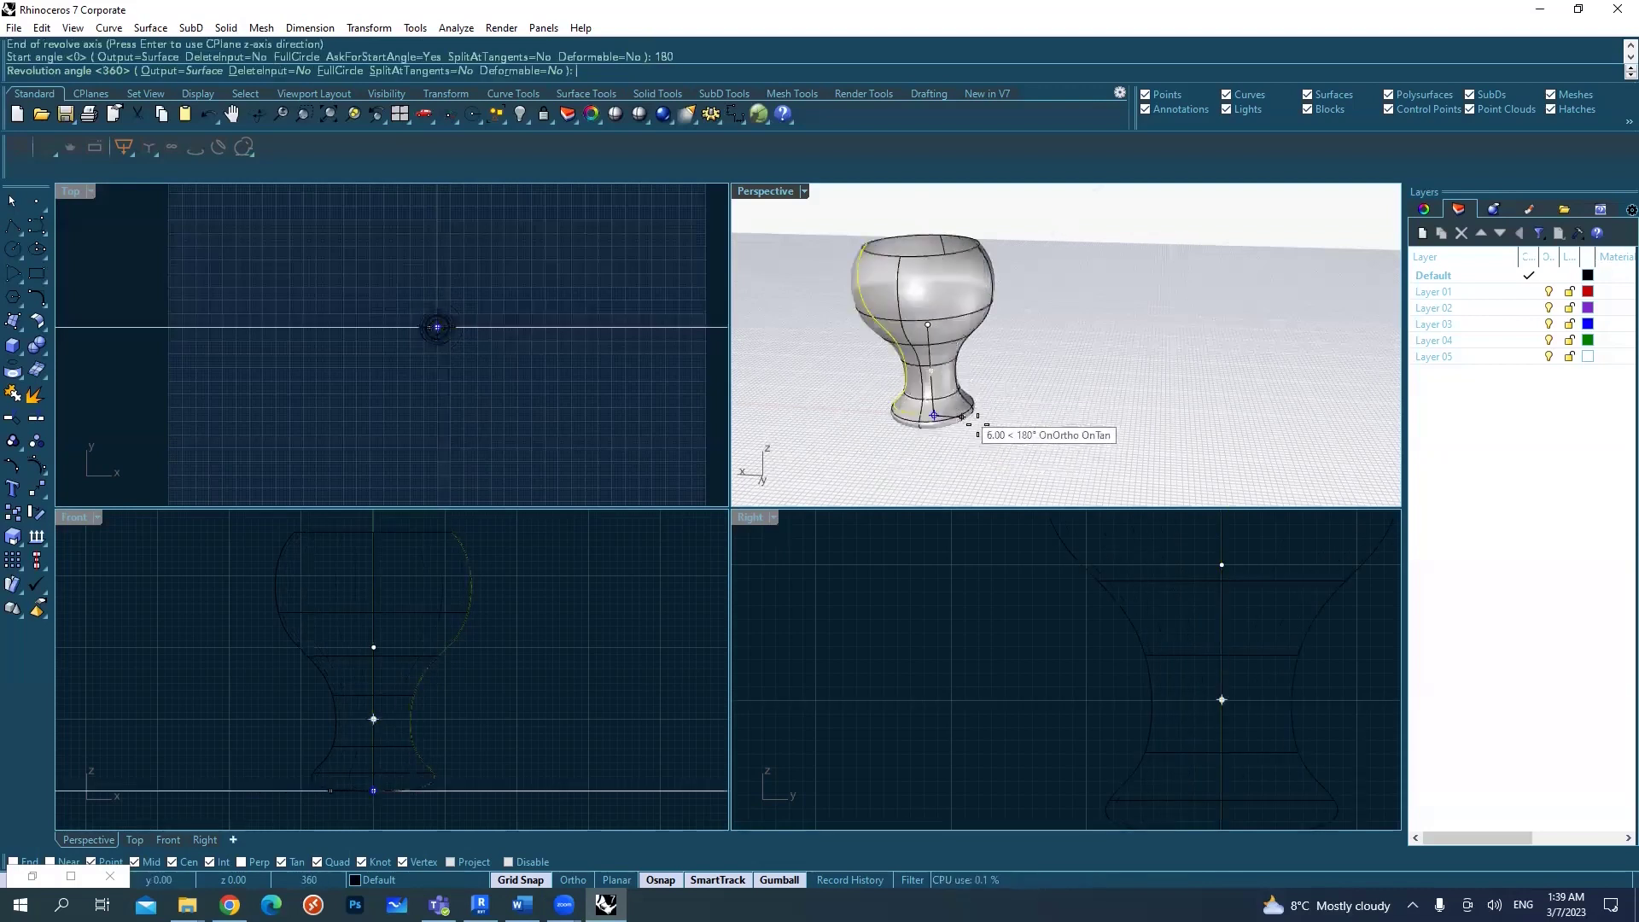
scroll(947, 440, "up", 5)
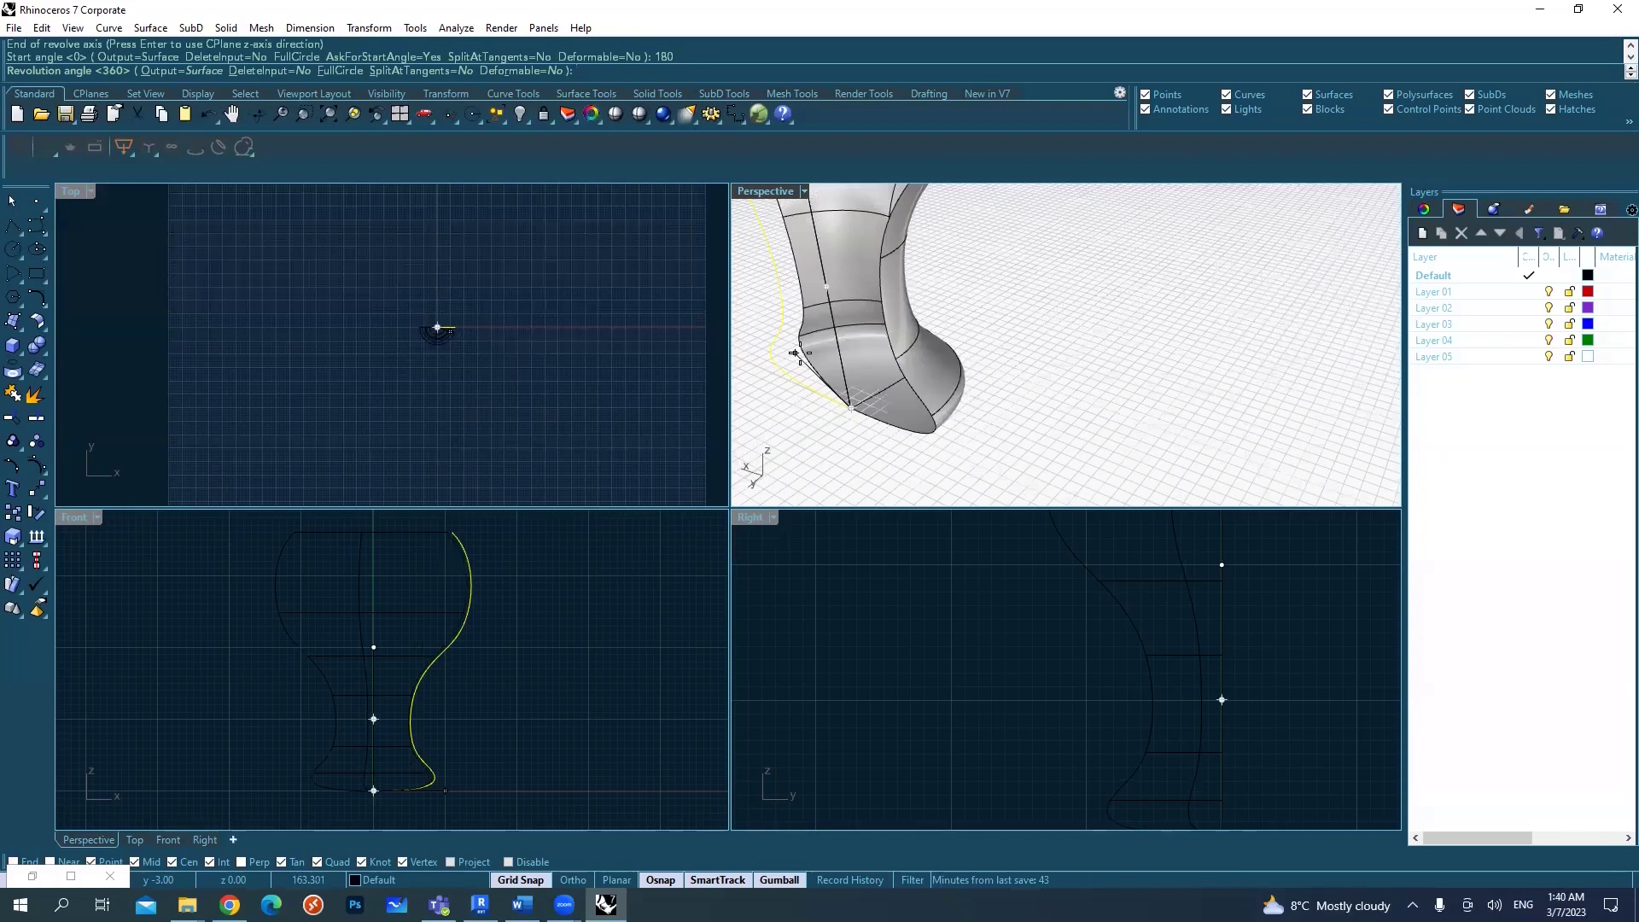
type("180")
key("Return")
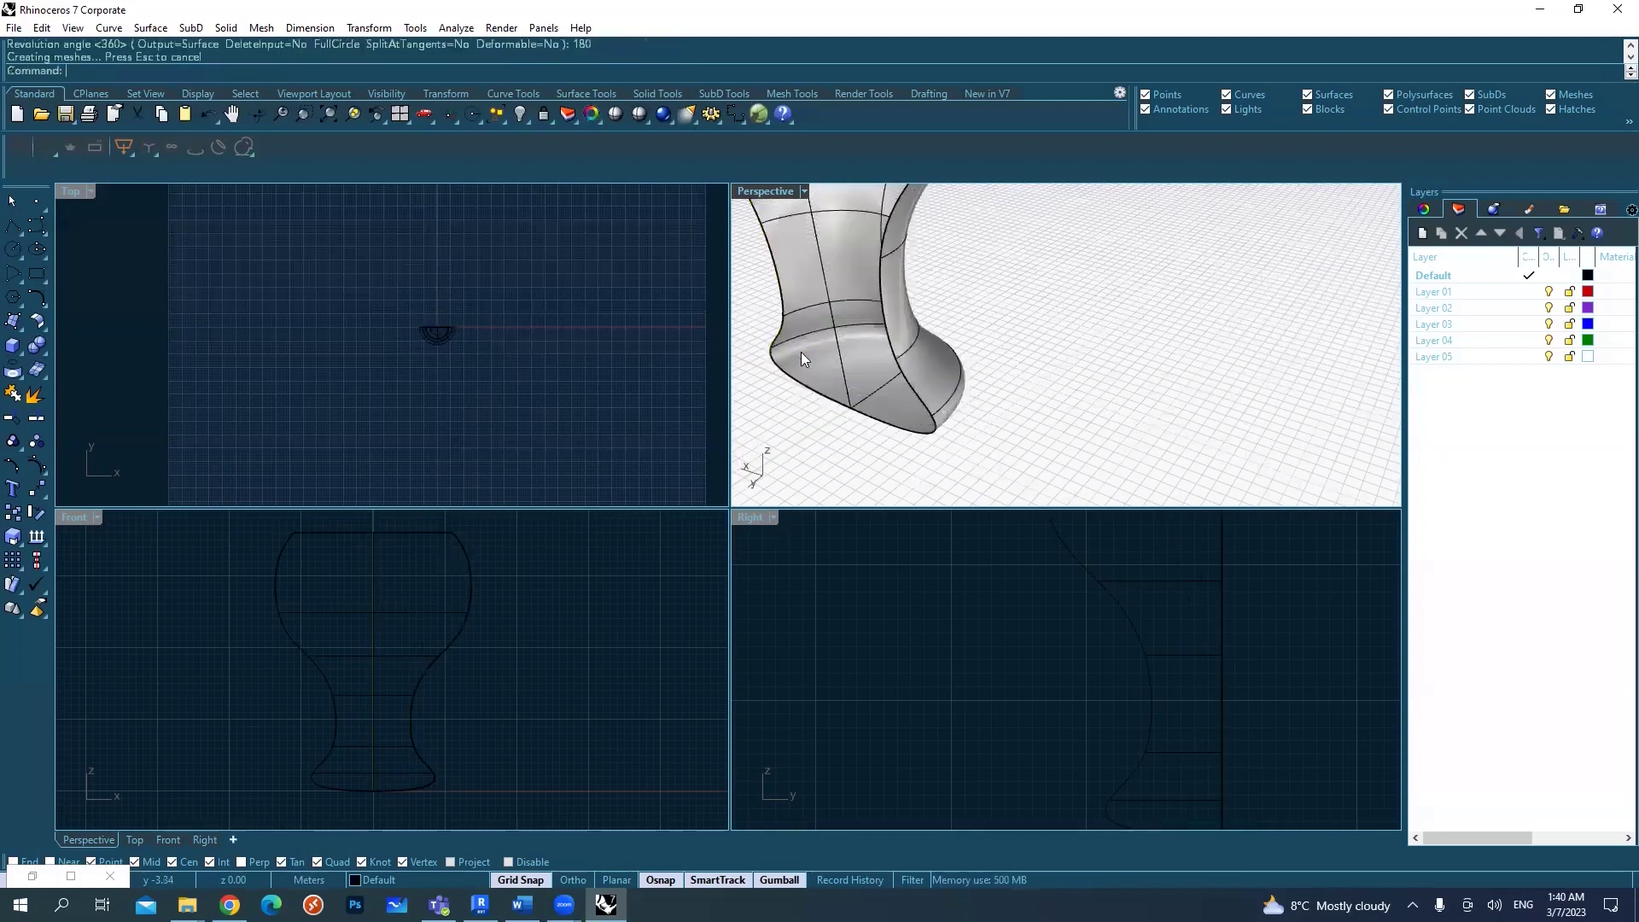
- Select the half-vase surface and examine it from several angles in the Perspective view
scroll(819, 379, "down", 5)
right_click_drag(834, 343, 889, 315)
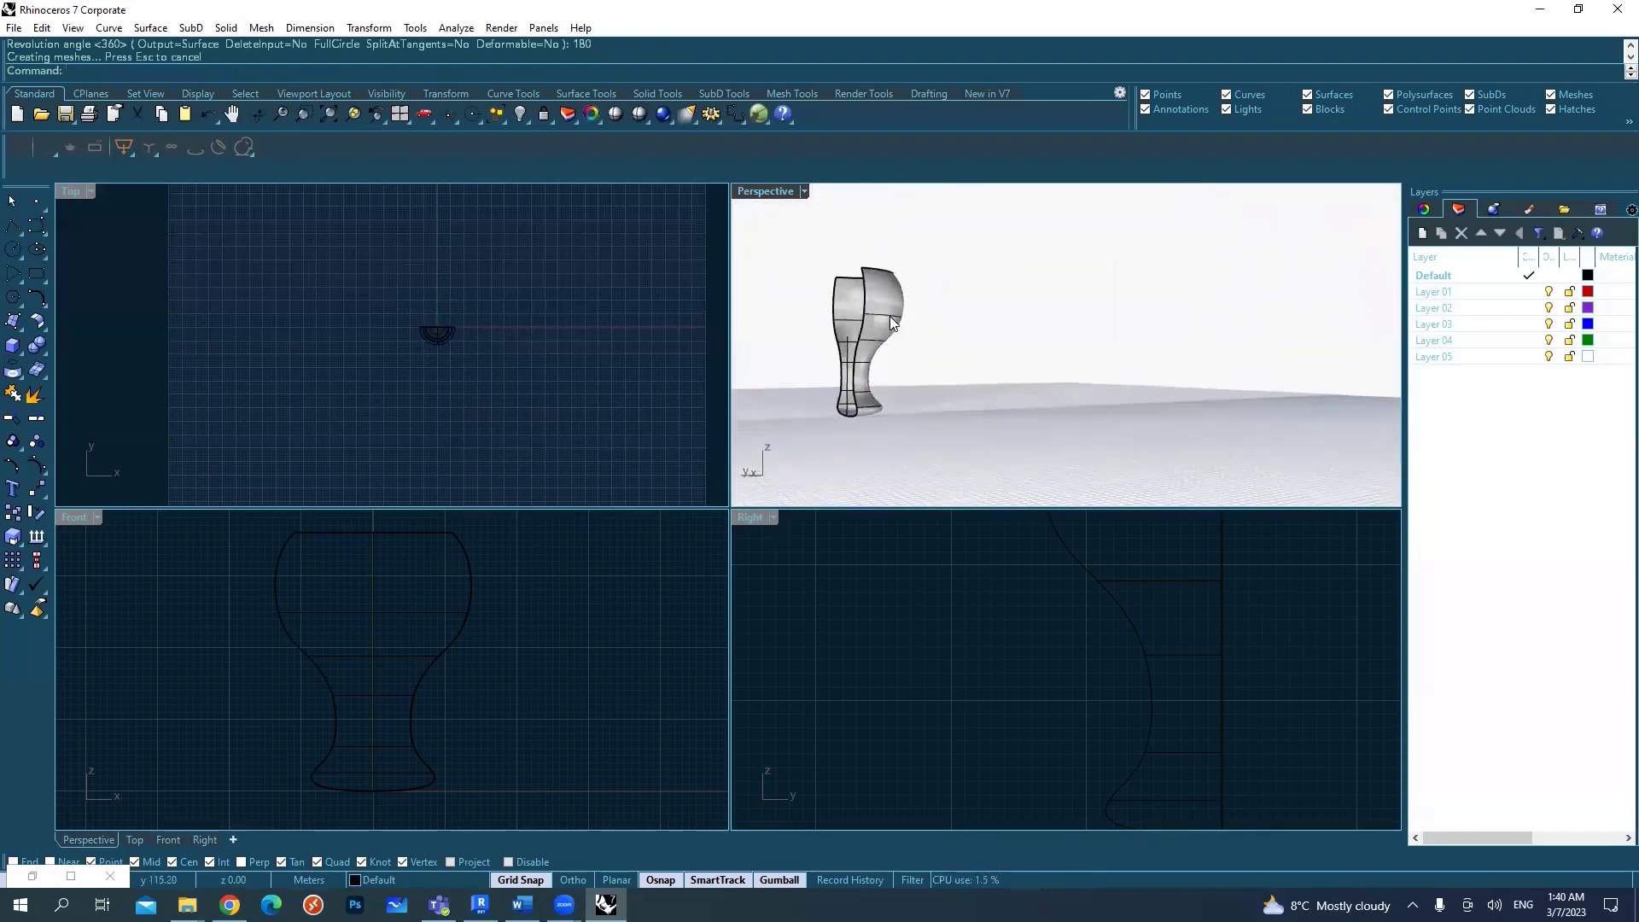
left_click(889, 316)
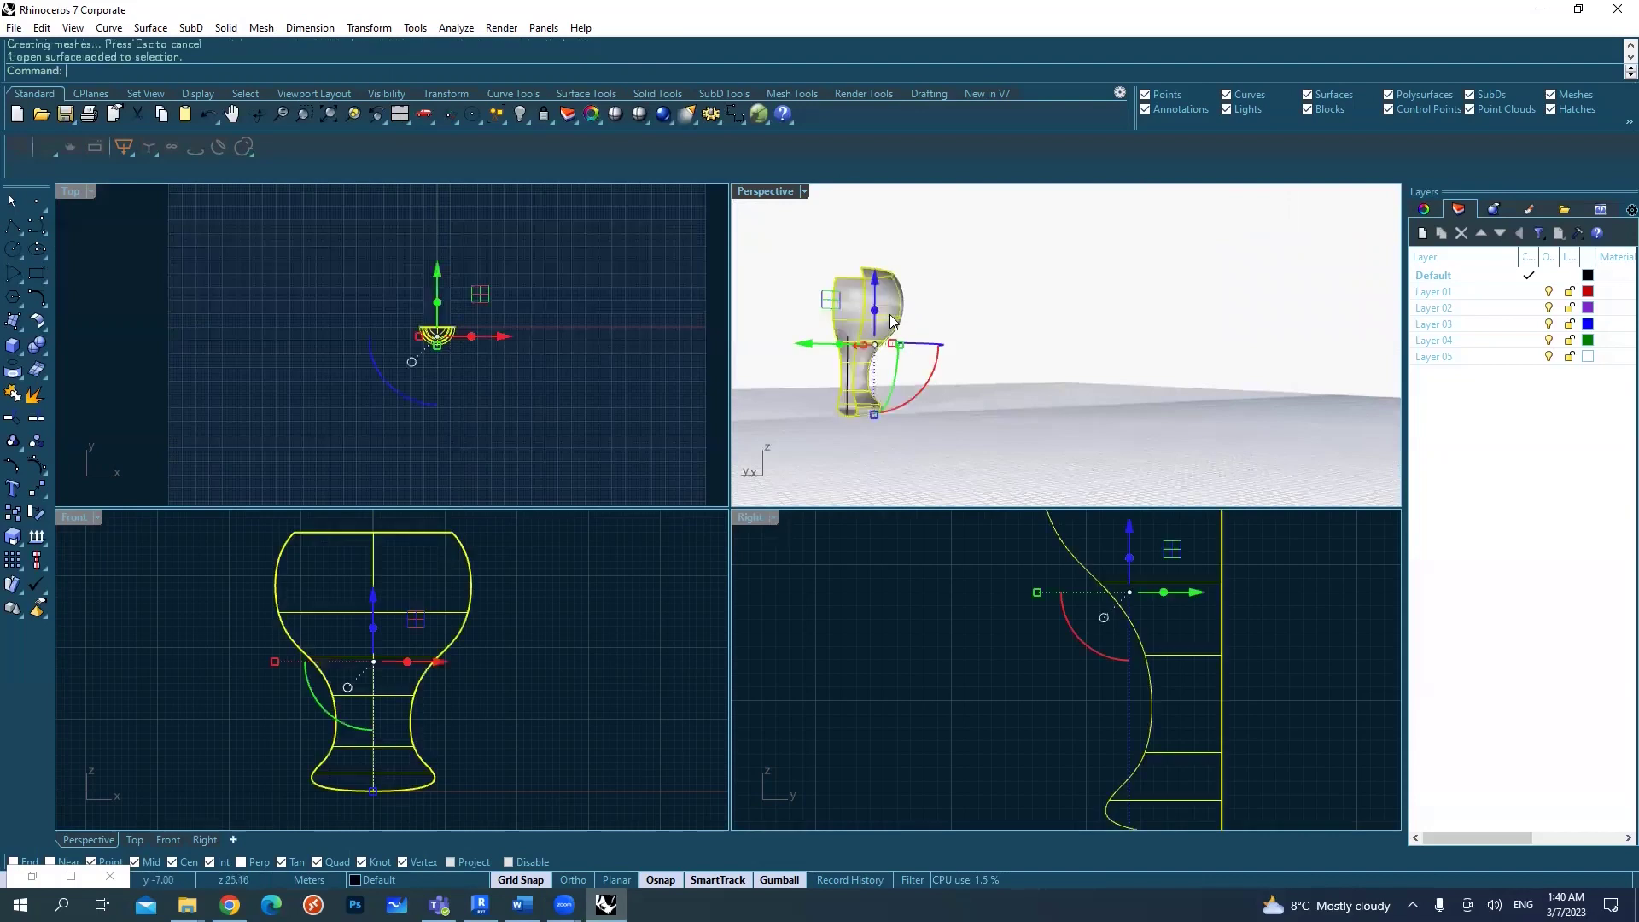
right_click_drag(889, 316, 1071, 357)
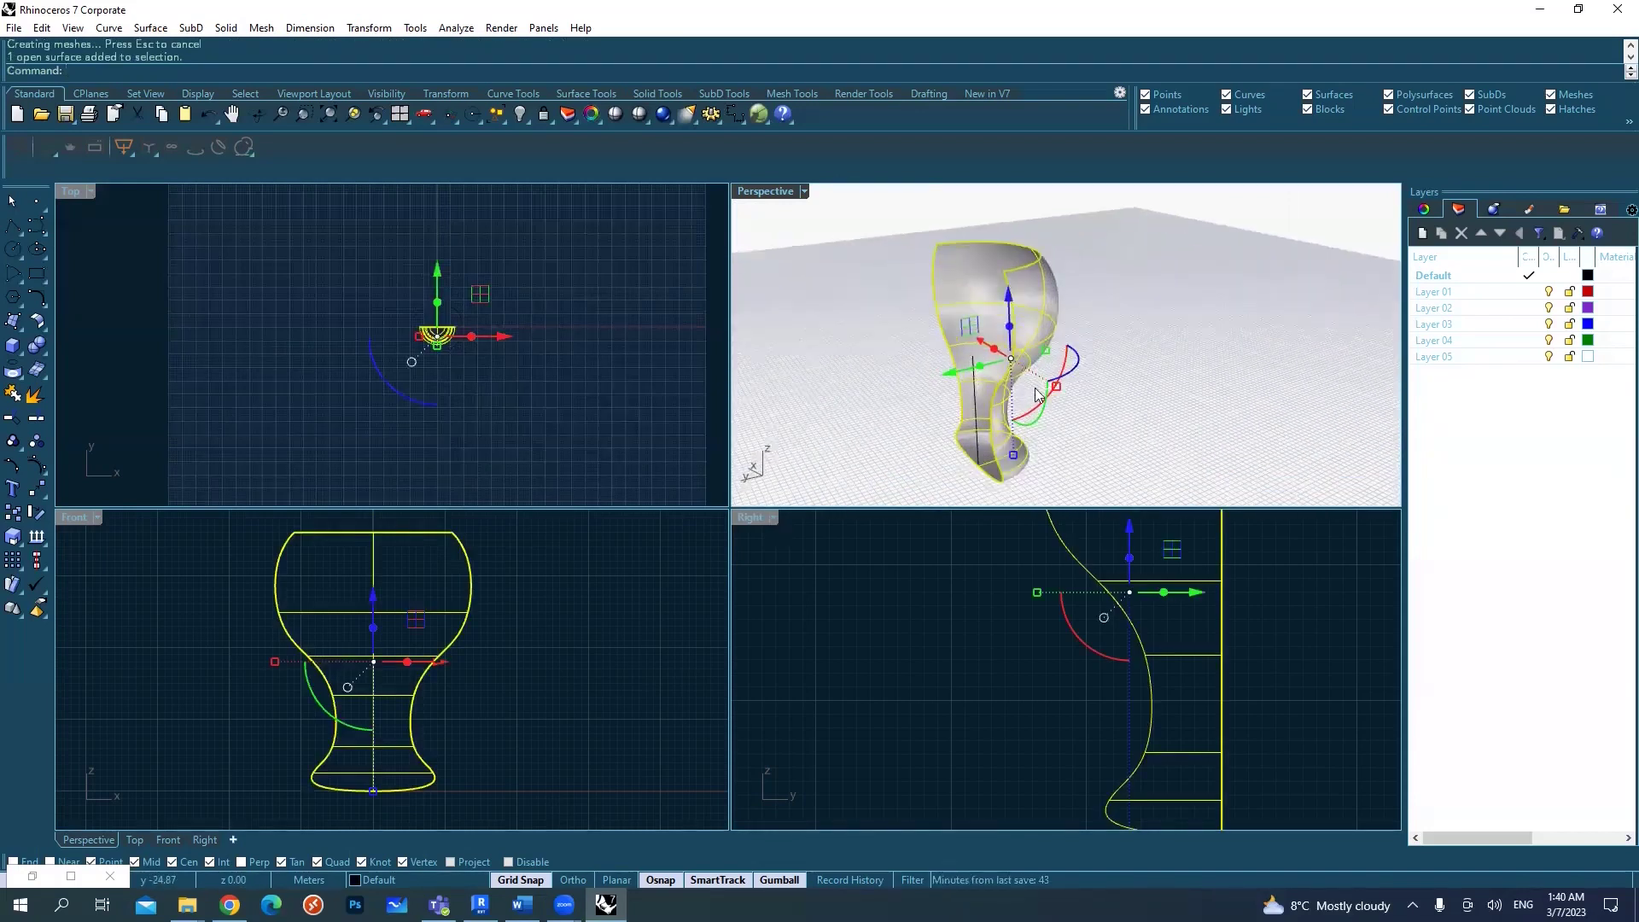
- Delete the half-vase surface, keeping the profile curve and the vertical line
left_click(1222, 341)
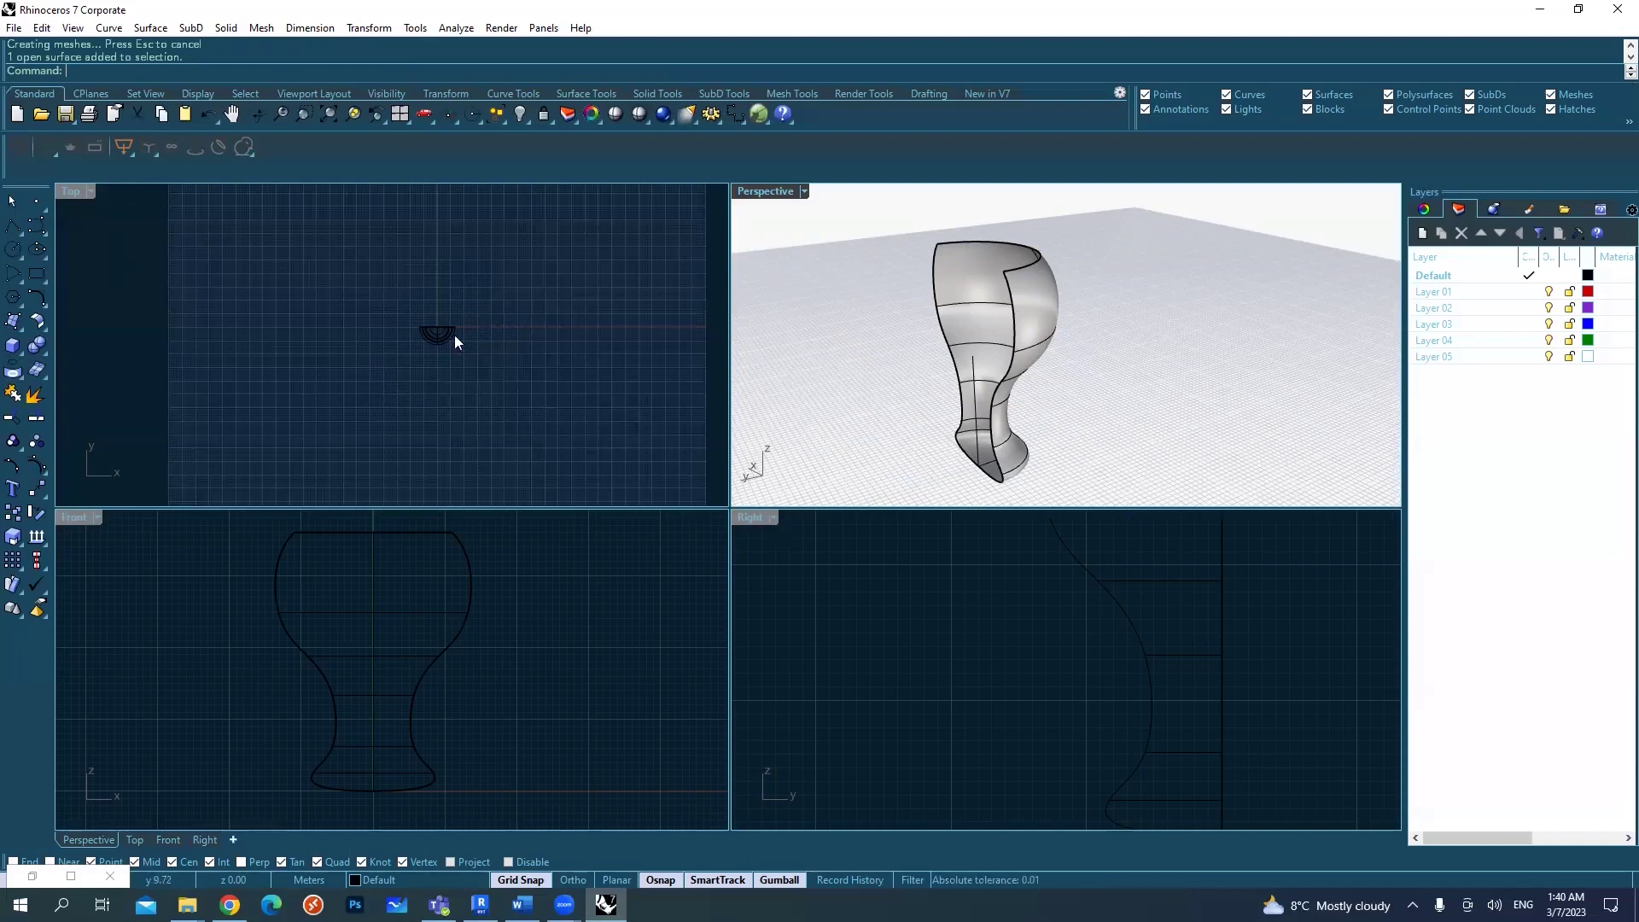
key("Delete")
left_click(998, 335)
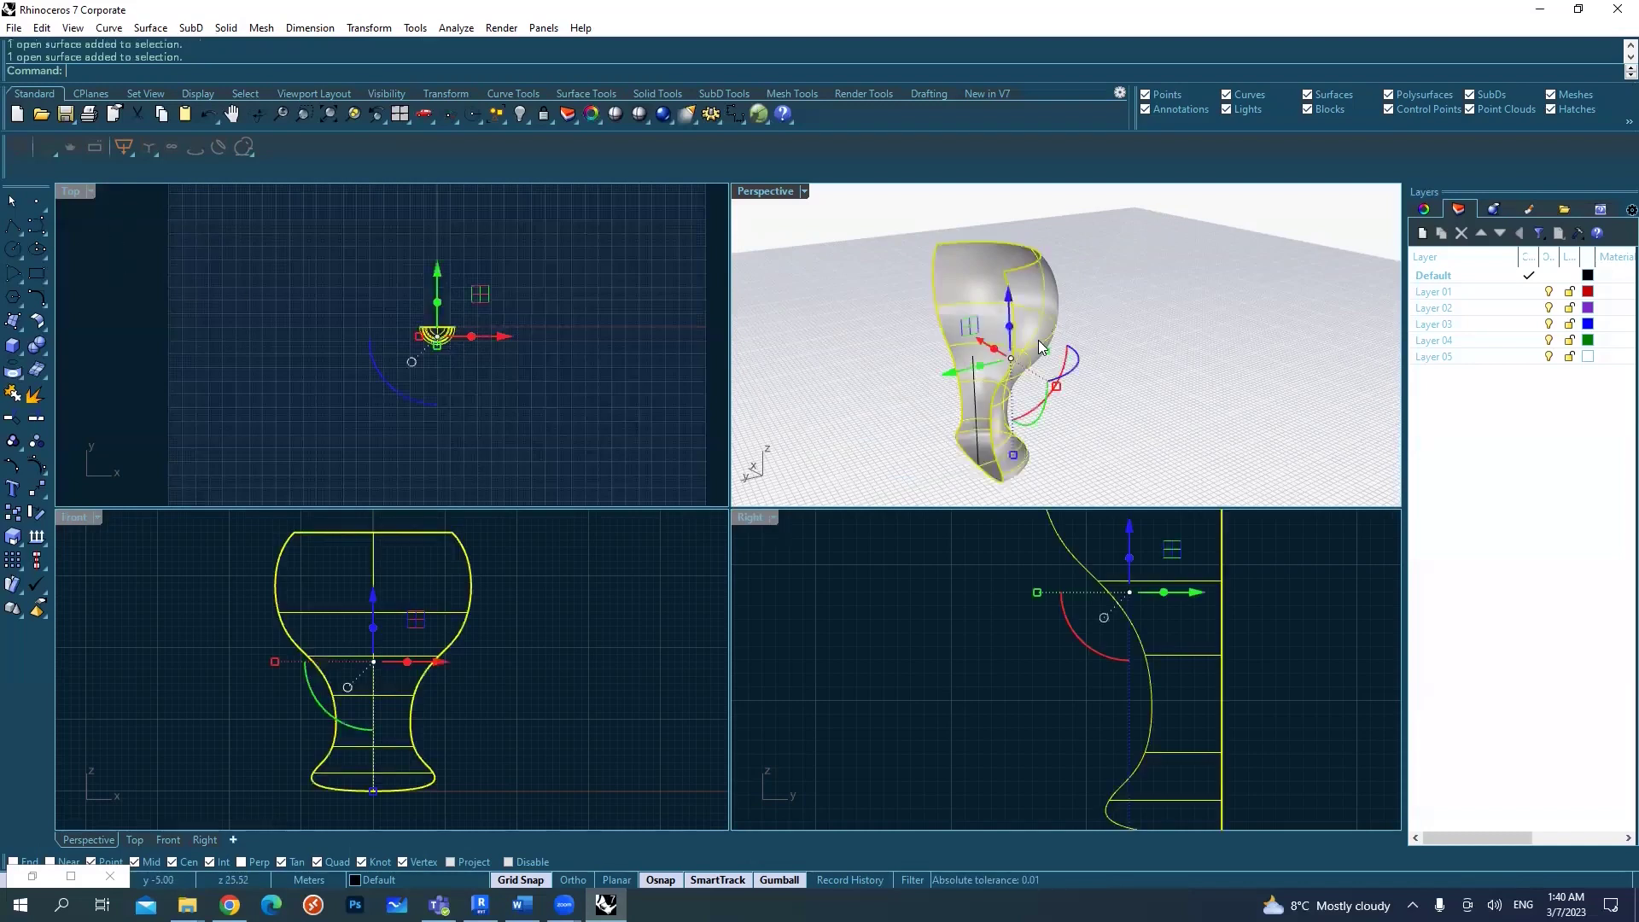
key("Escape")
- Revolve the profile curve as a full circle about the vertical line, from its base to its upper end
type("R")
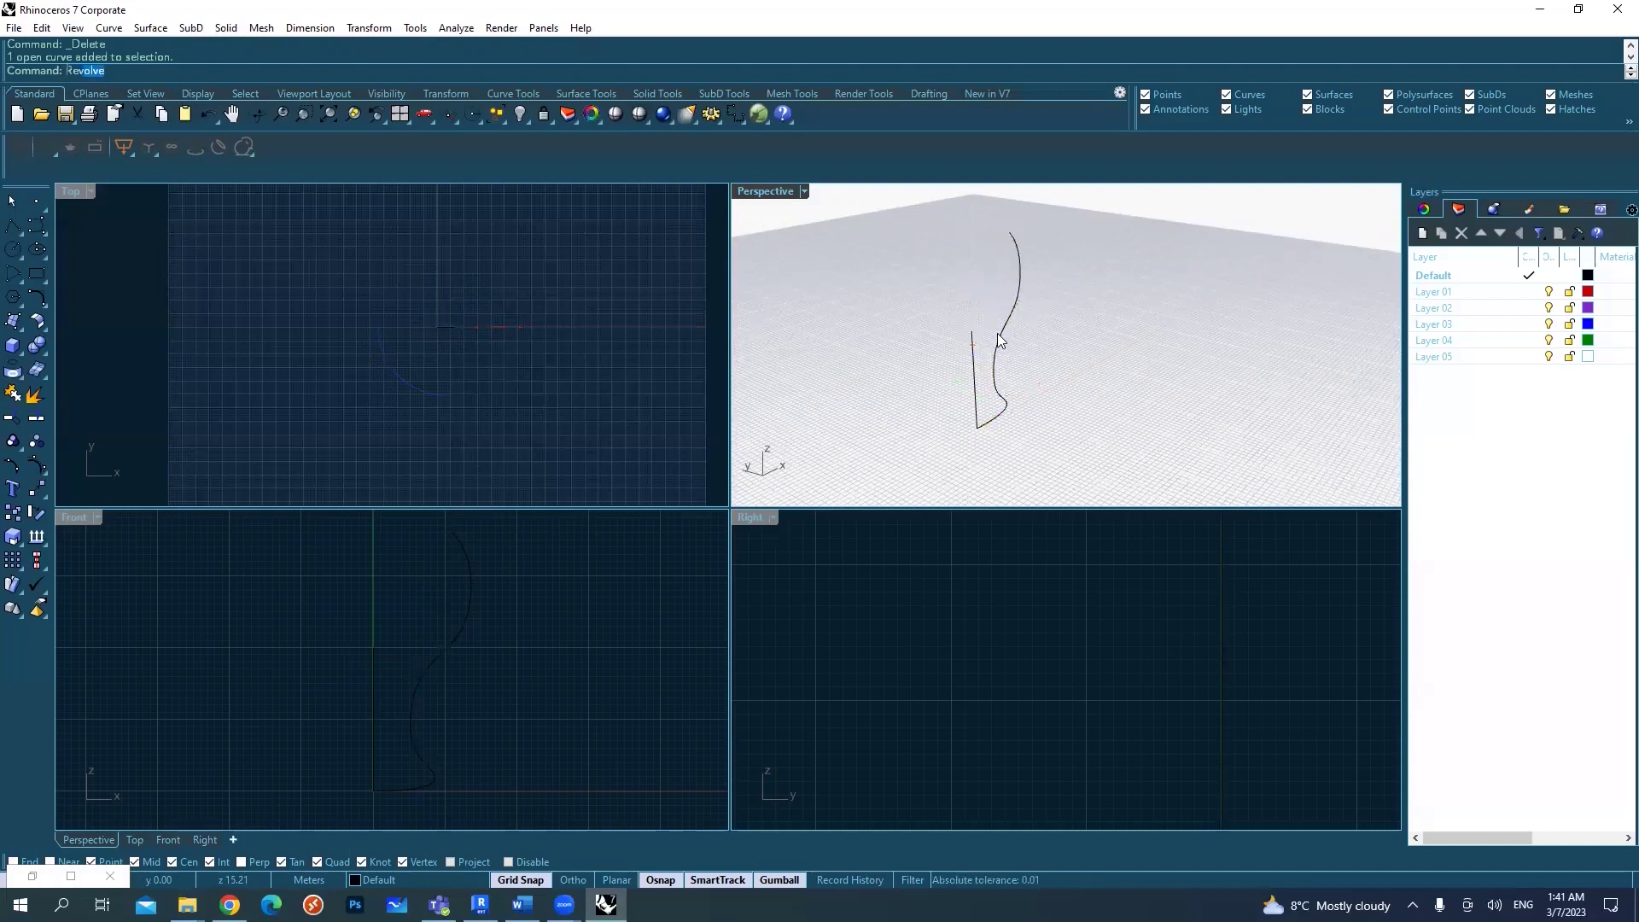
type("evo")
key("Return")
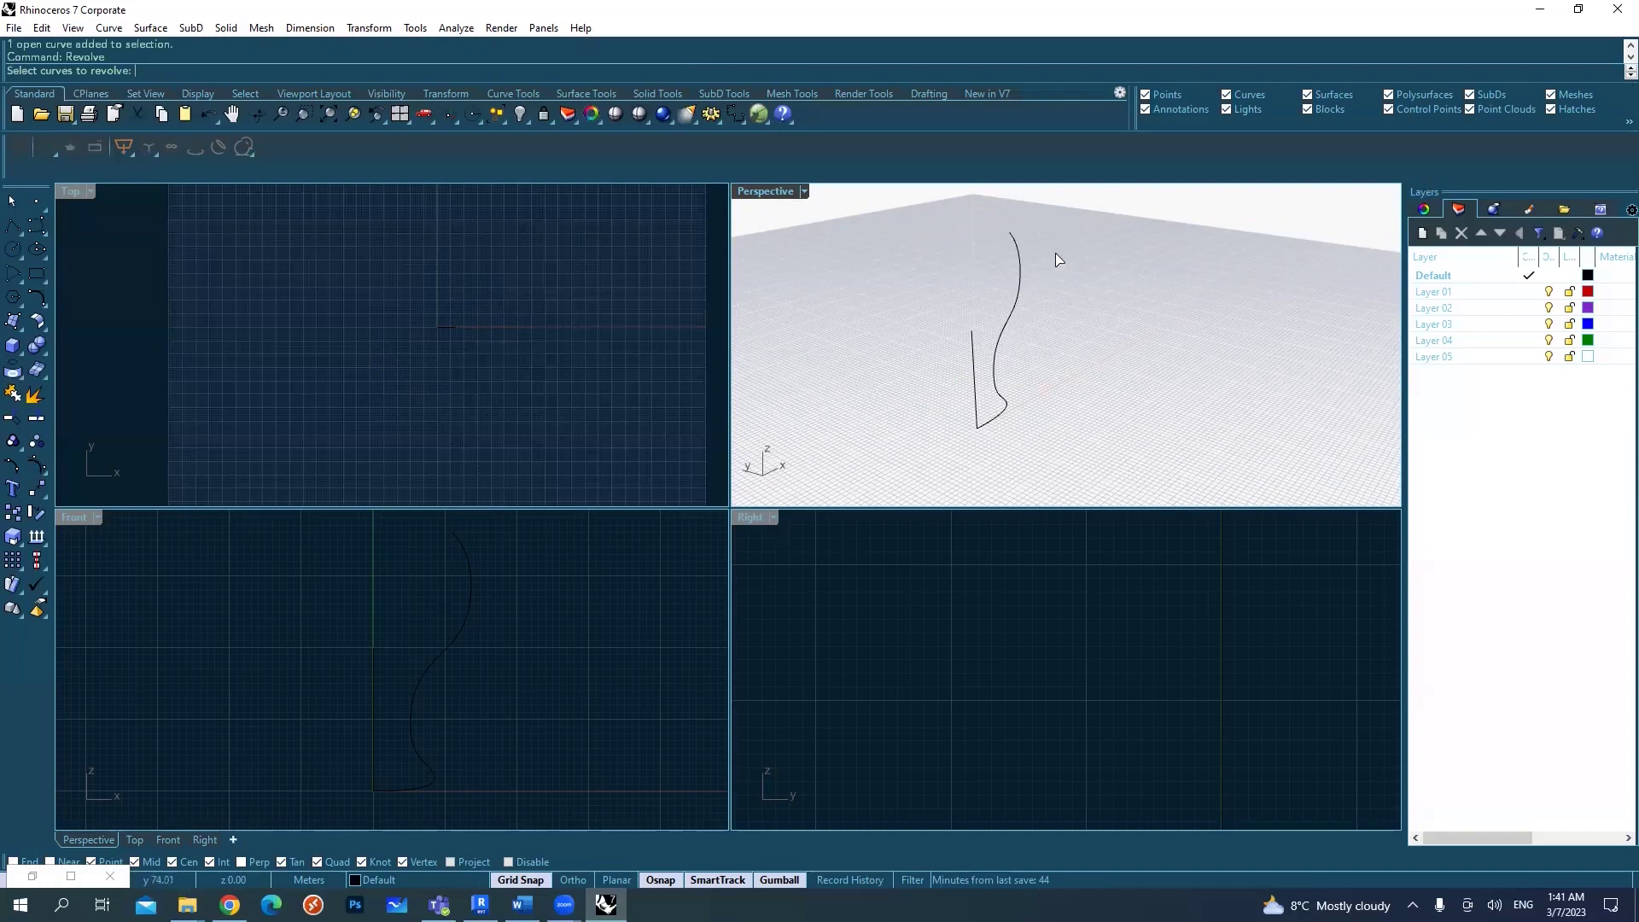
left_click(1015, 275)
key("Return")
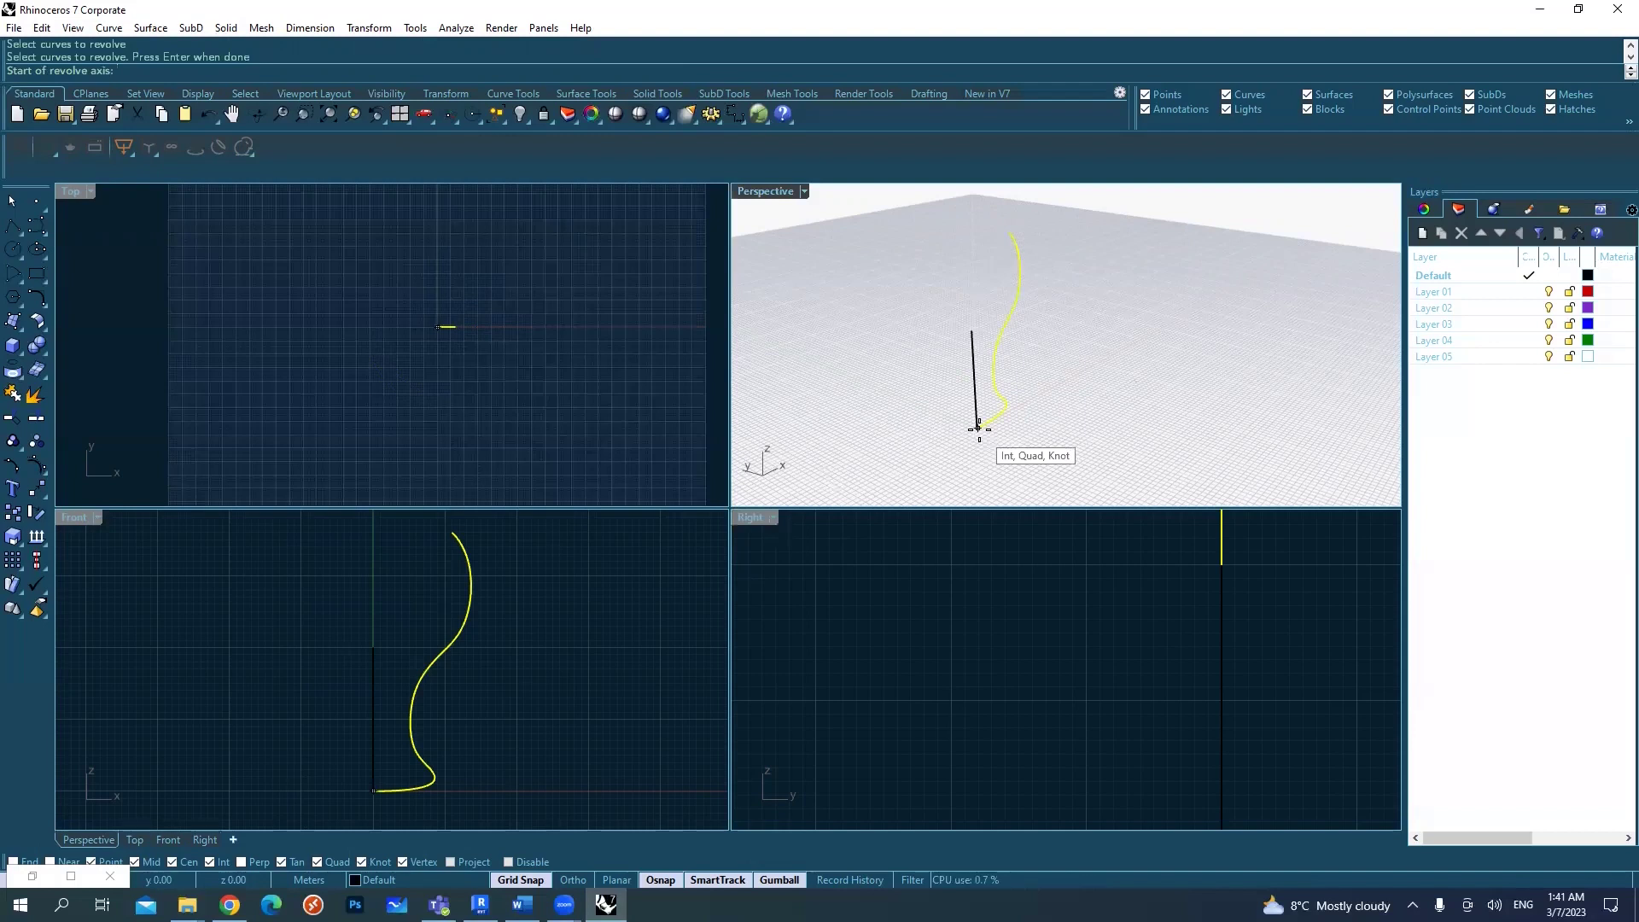
left_click(978, 429)
left_click(972, 331)
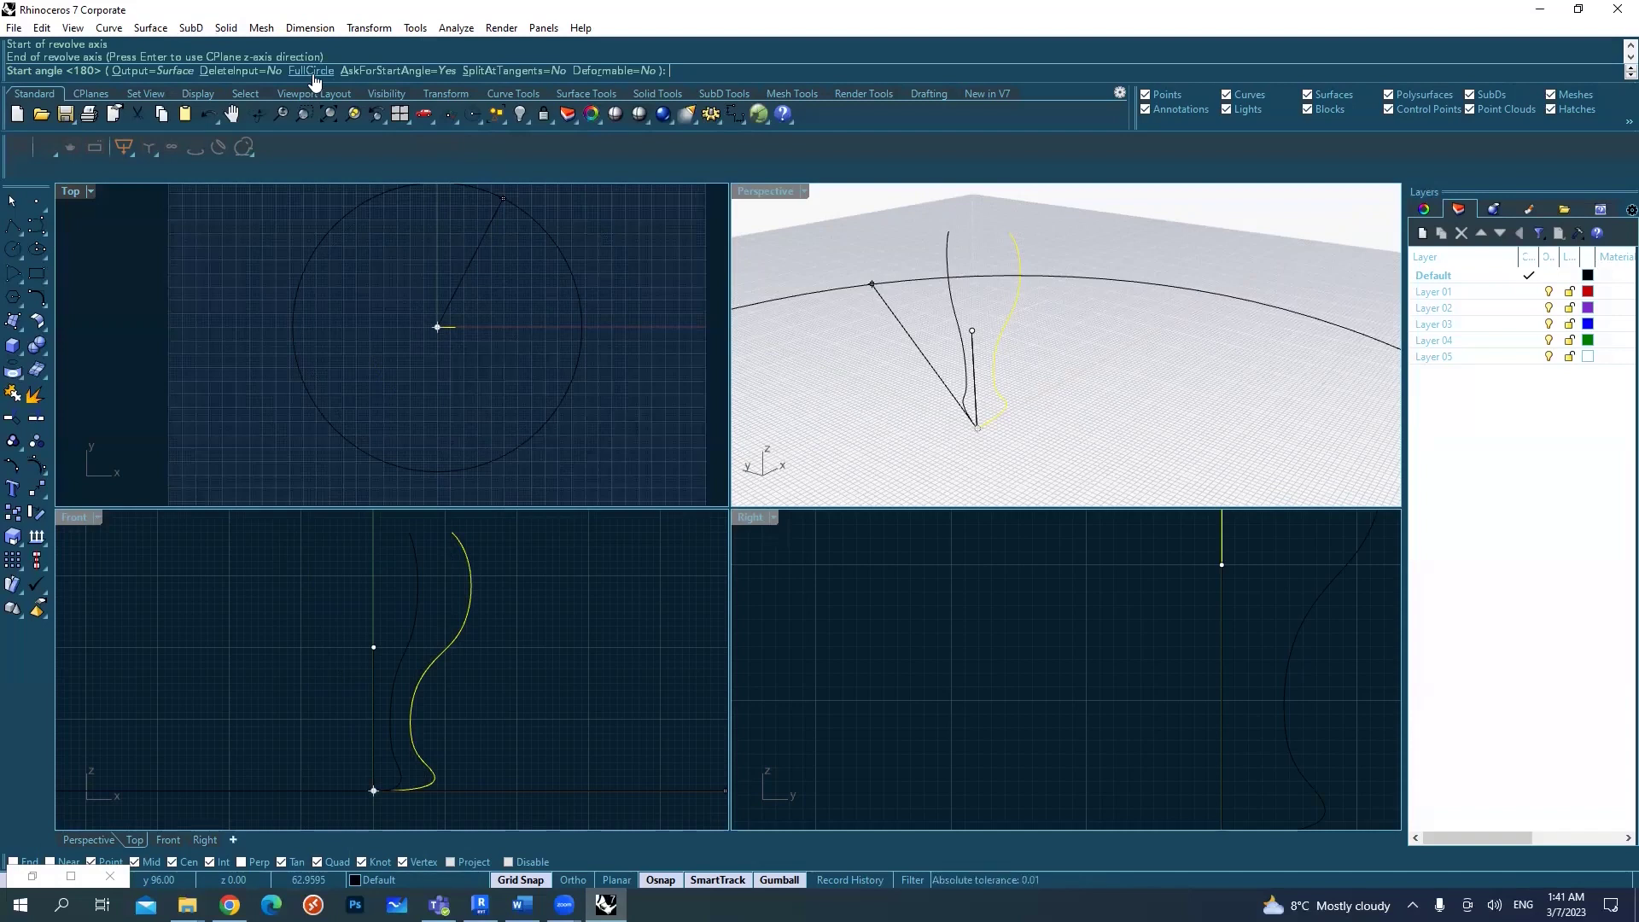
left_click(312, 72)
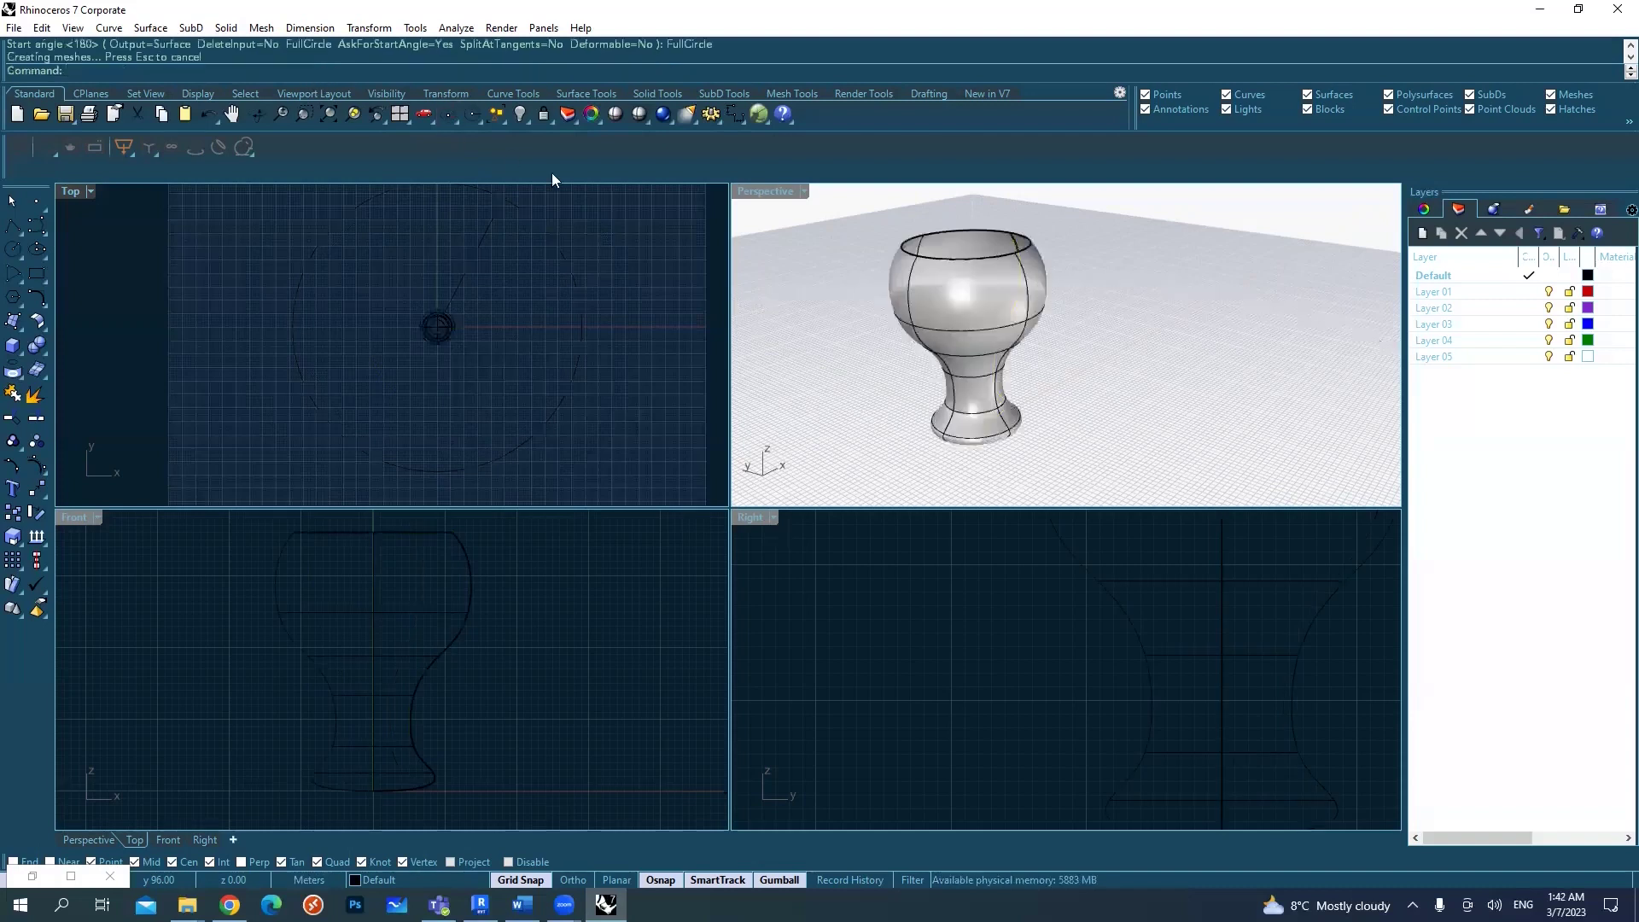
- Move the upper end point of the vase profile curve upward and inward in the Front view, then clear the selection
right_click_drag(1055, 451, 918, 395)
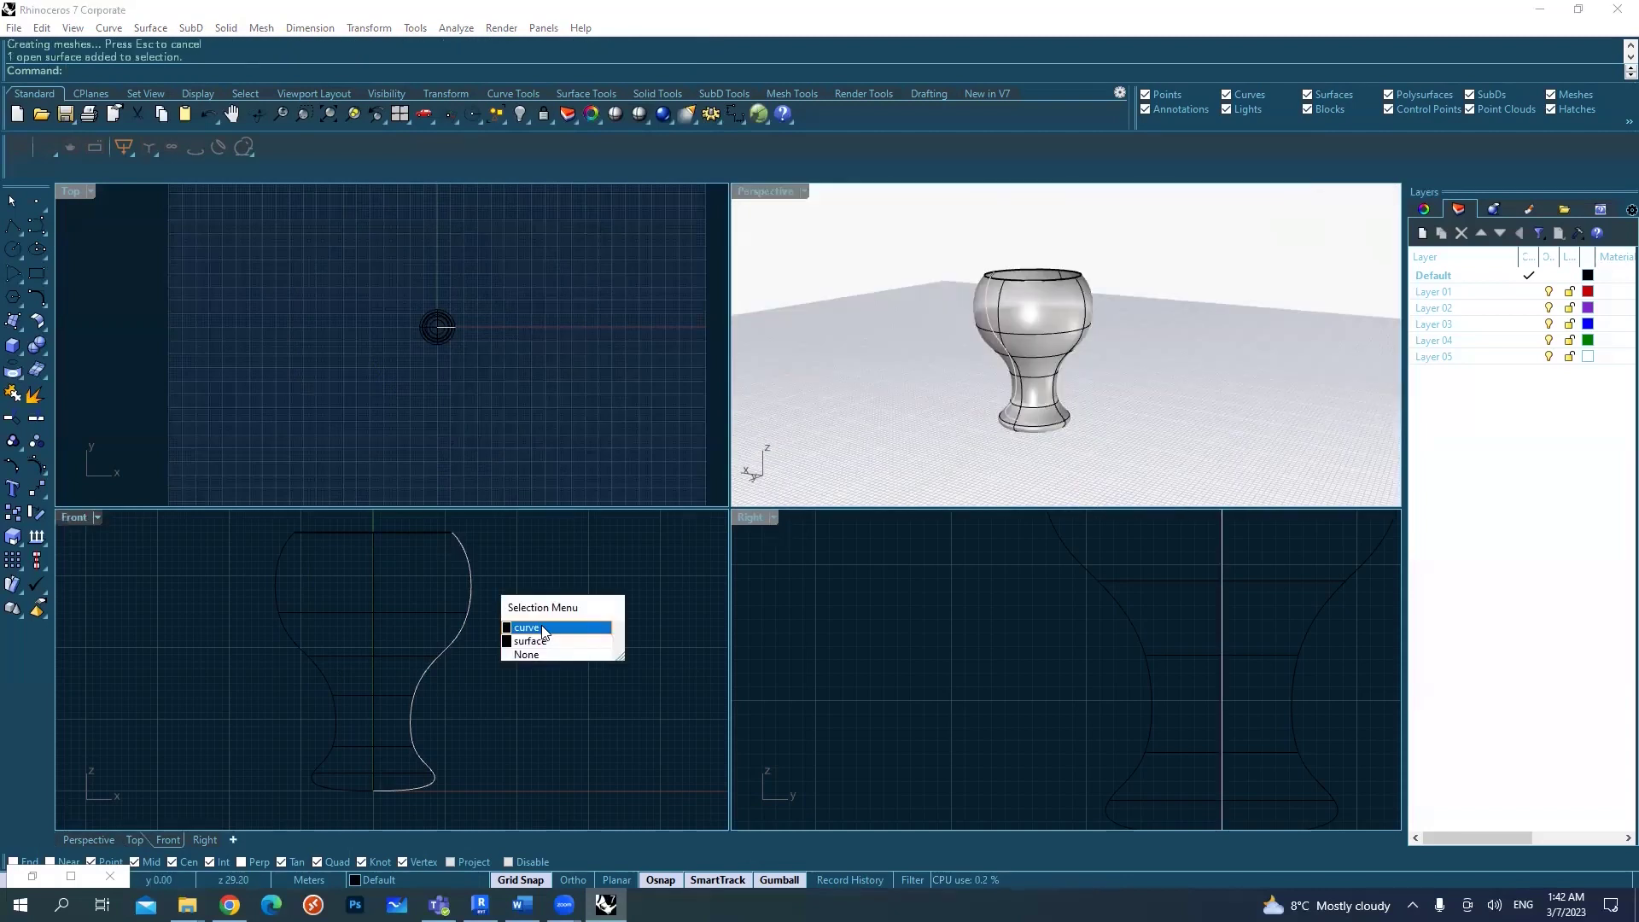
left_click(529, 628)
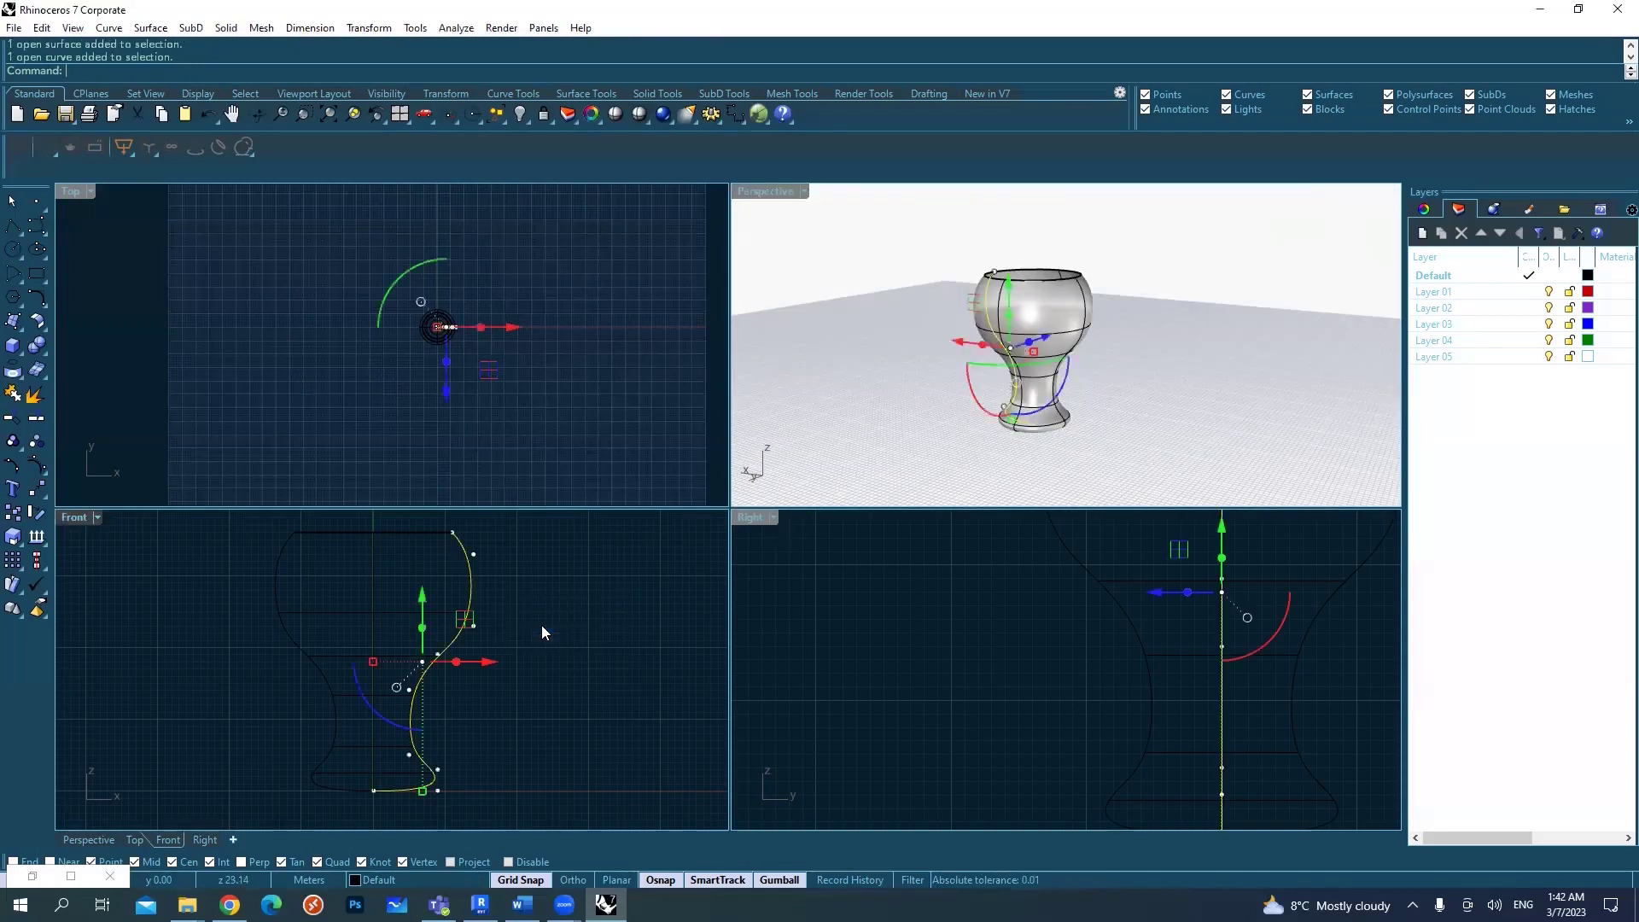
scroll(541, 625, "down", 3)
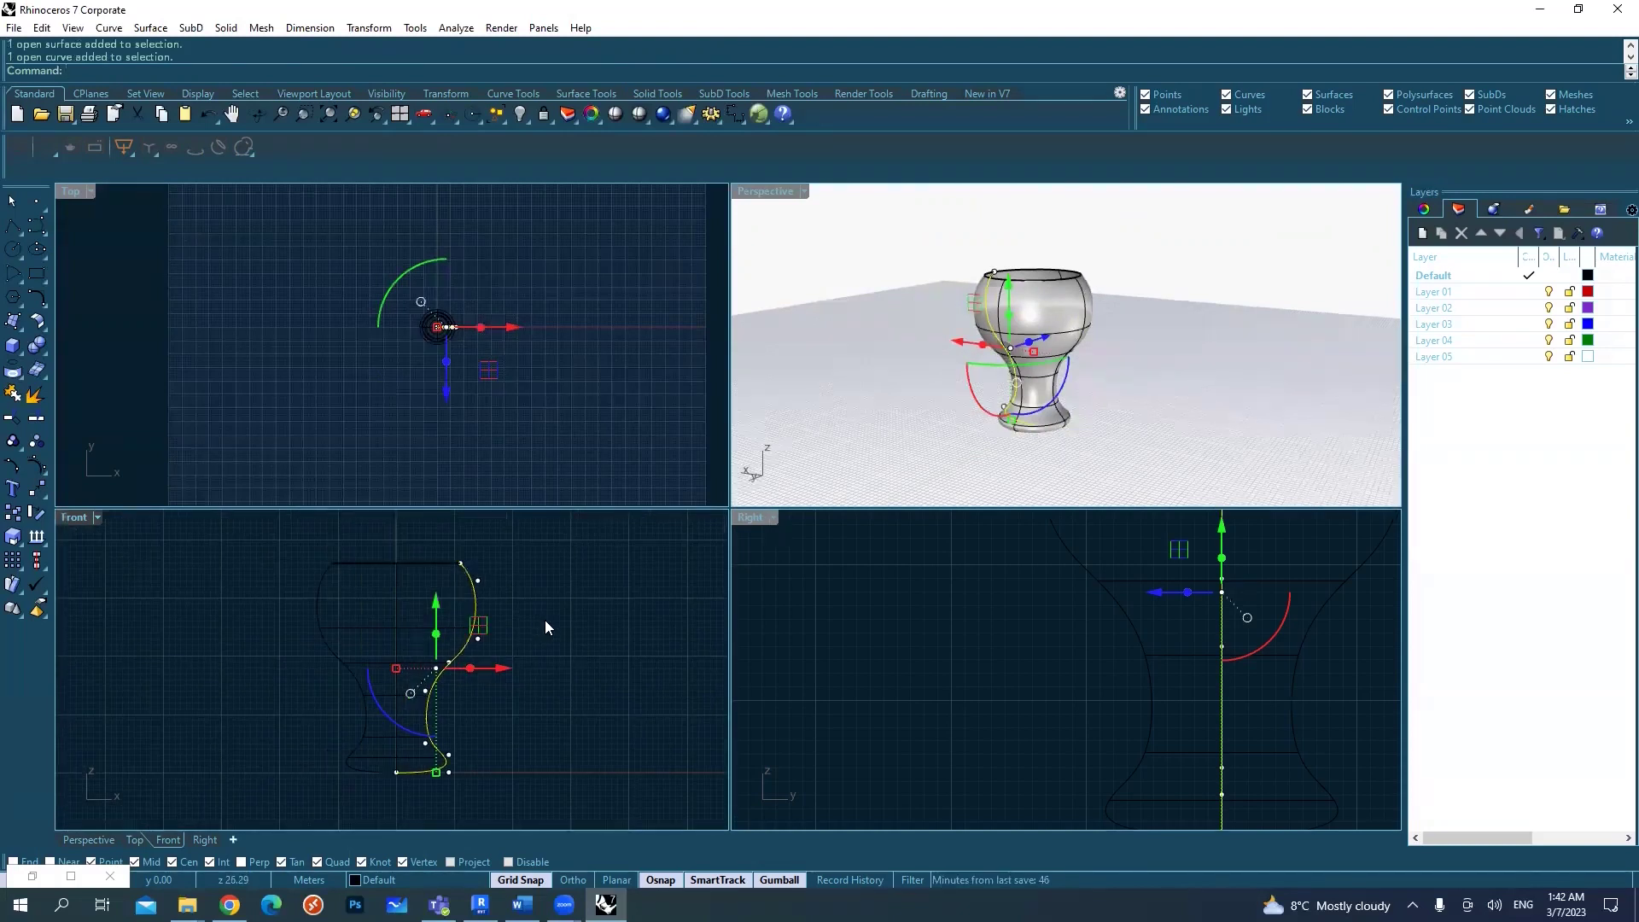
right_click_drag(541, 613, 507, 642)
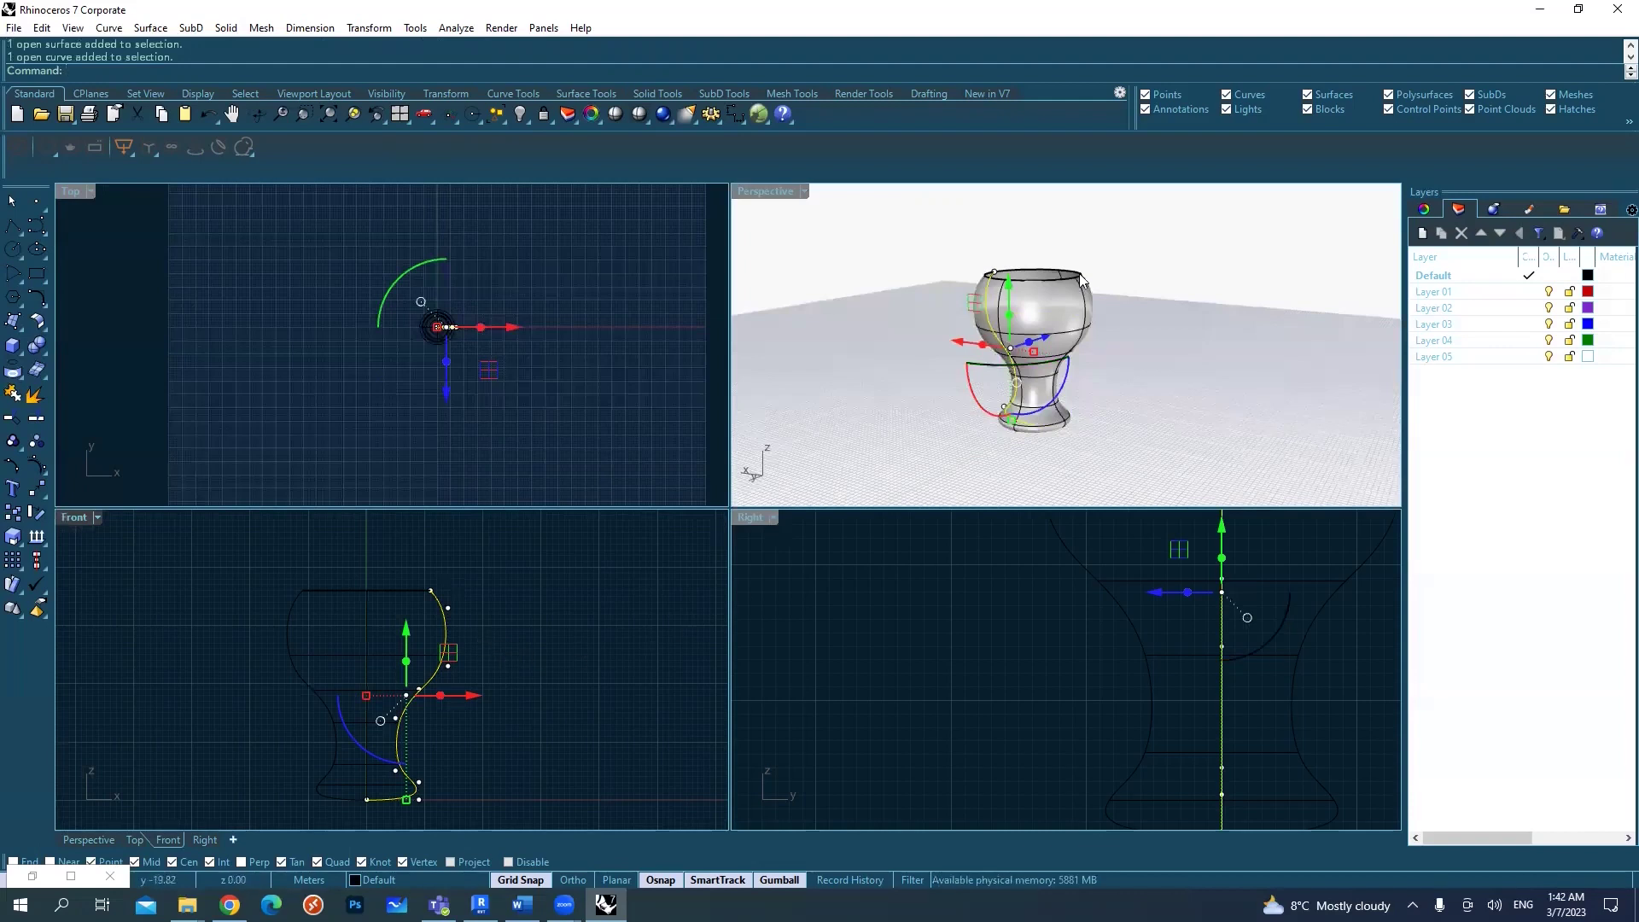
left_click_drag(404, 544, 445, 608)
scroll(437, 592, "up", 3)
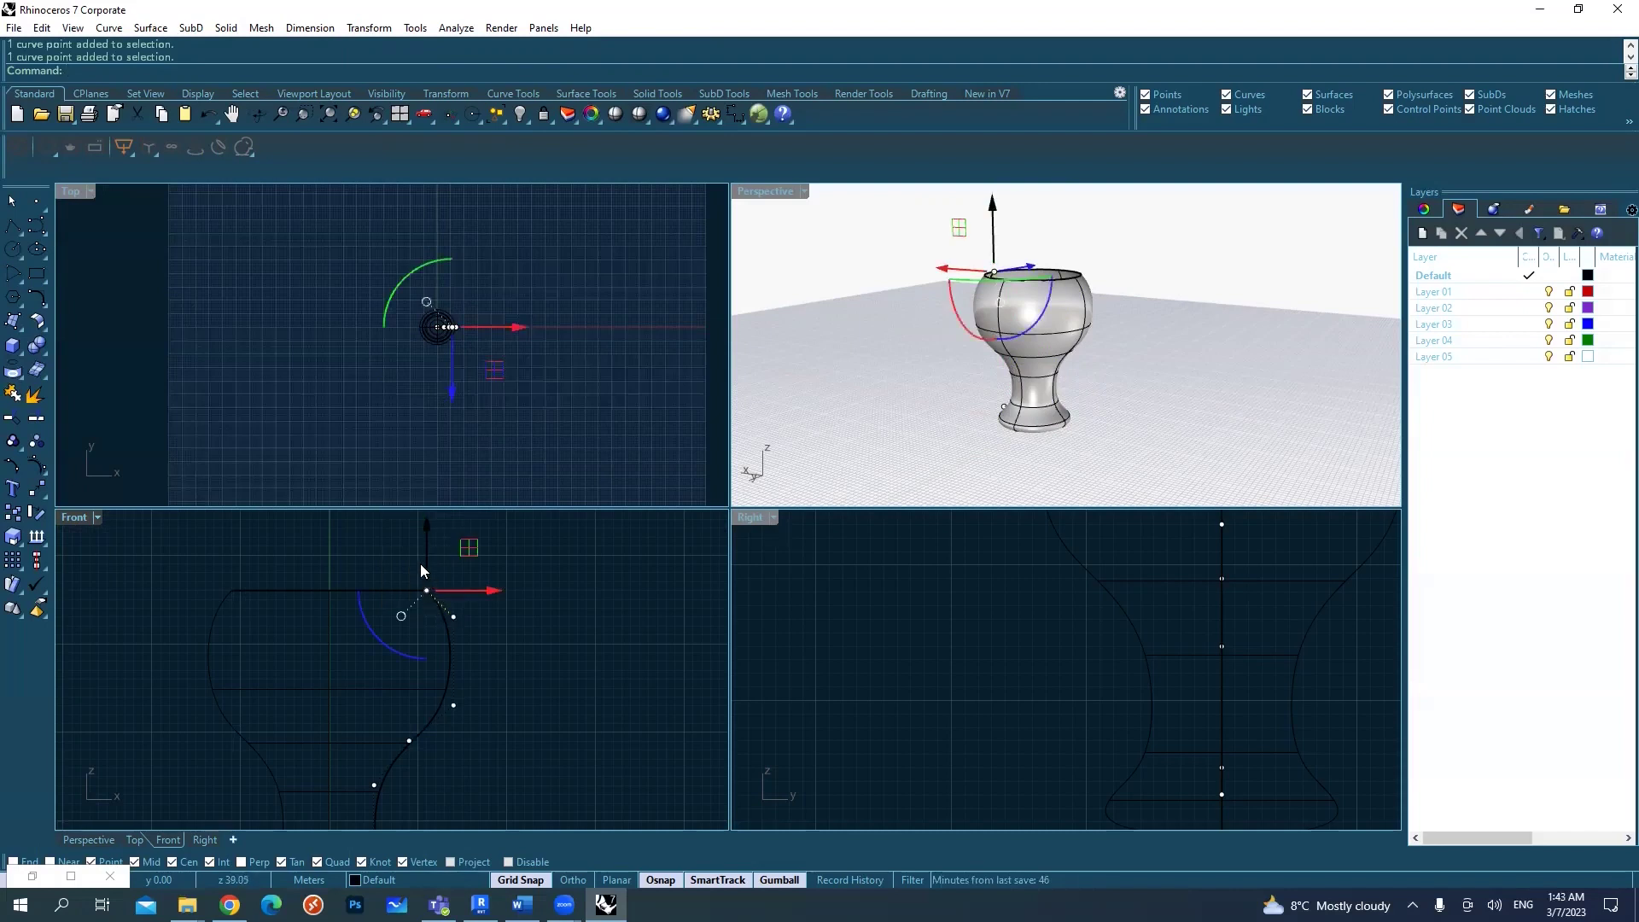
scroll(427, 555, "down", 2)
mouse_move(419, 572)
left_mouse_down()
mouse_move(419, 533)
mouse_move(563, 577)
mouse_move(389, 577)
mouse_move(434, 580)
left_mouse_up()
scroll(432, 604, "up", 2)
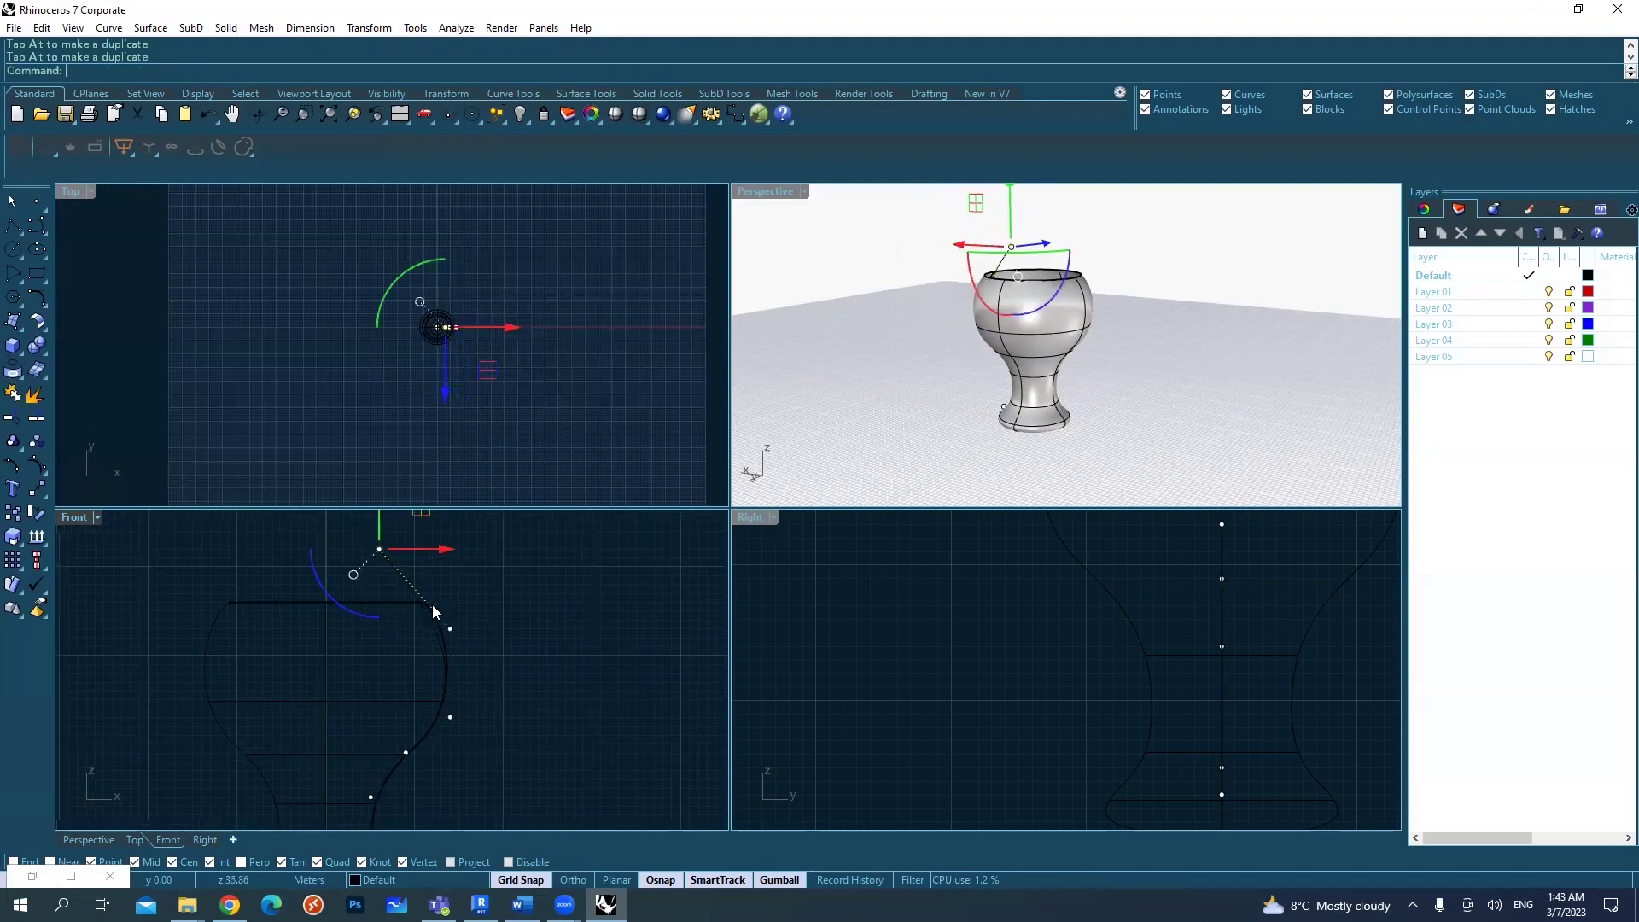
key("Escape")
key("Escape")
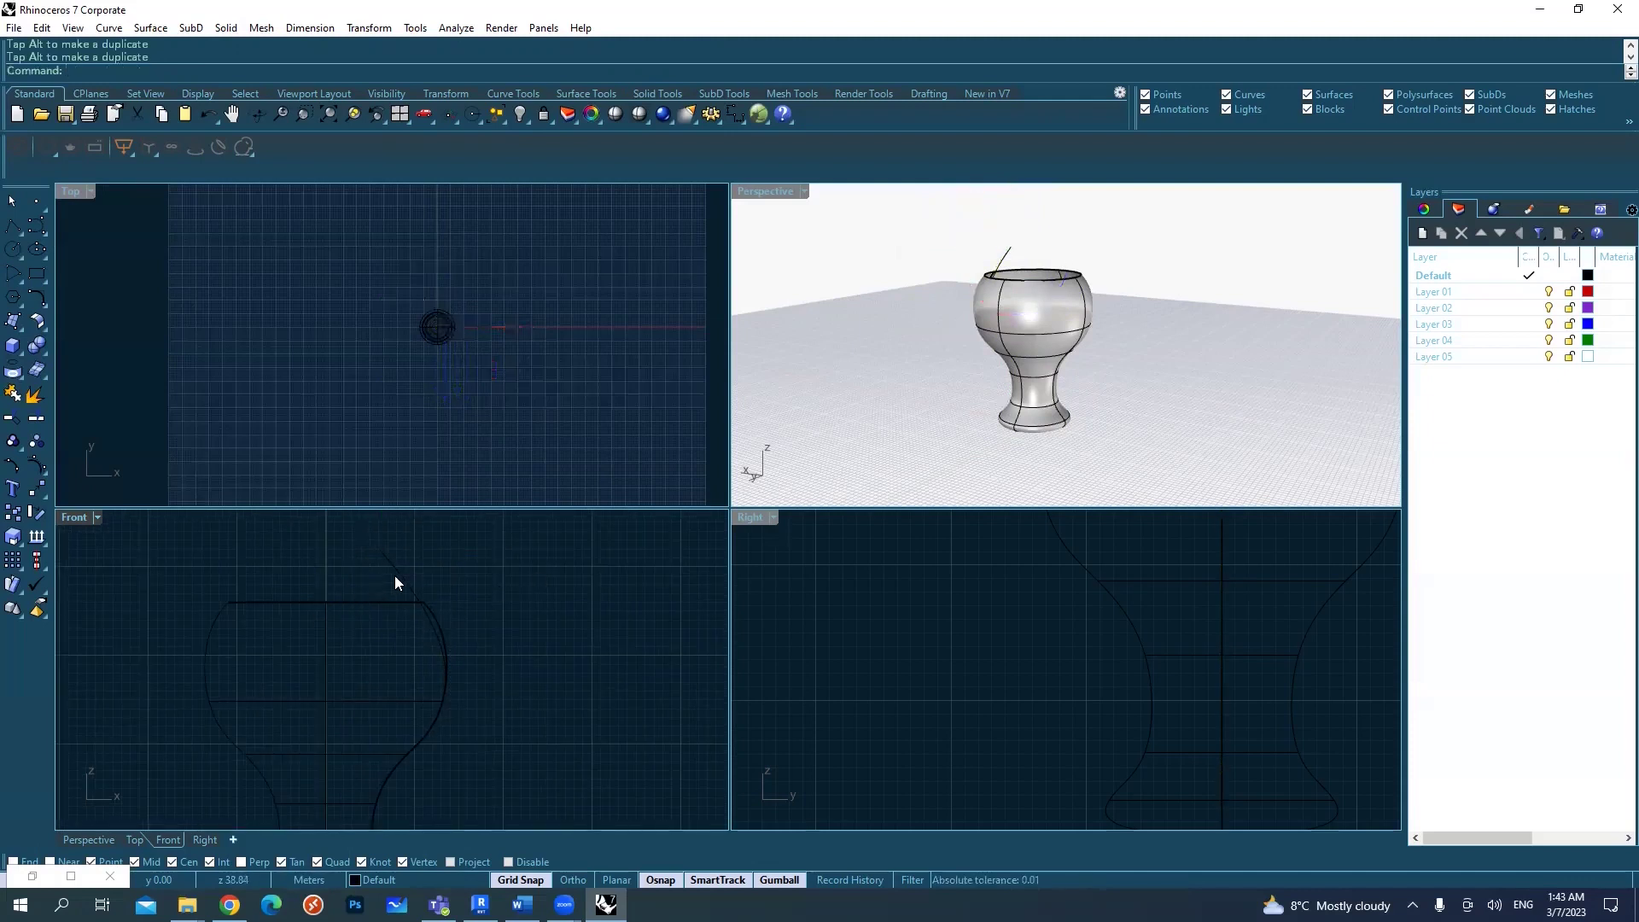
- Compare the edited profile curve with the revolved vase surface by selecting each and examining them from several angles in the Perspective view
left_click(1011, 255)
right_click_drag(1011, 255, 1061, 275)
scroll(1084, 290, "up", 4)
scroll(1093, 295, "down", 2)
left_click(1043, 304)
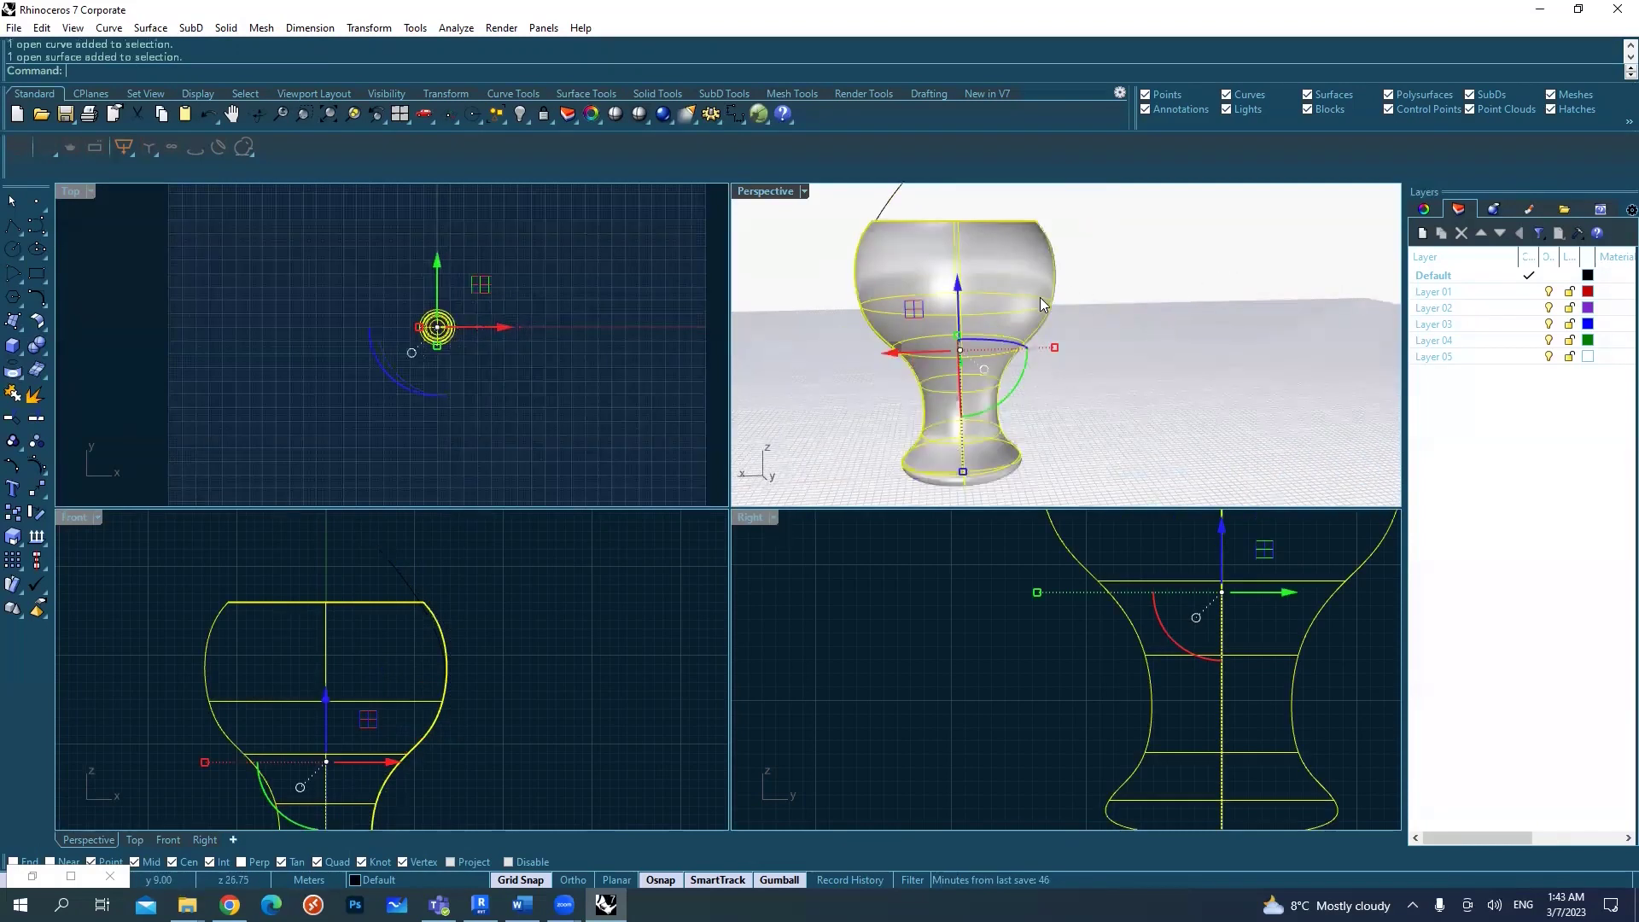
right_click_drag(984, 310, 1008, 335)
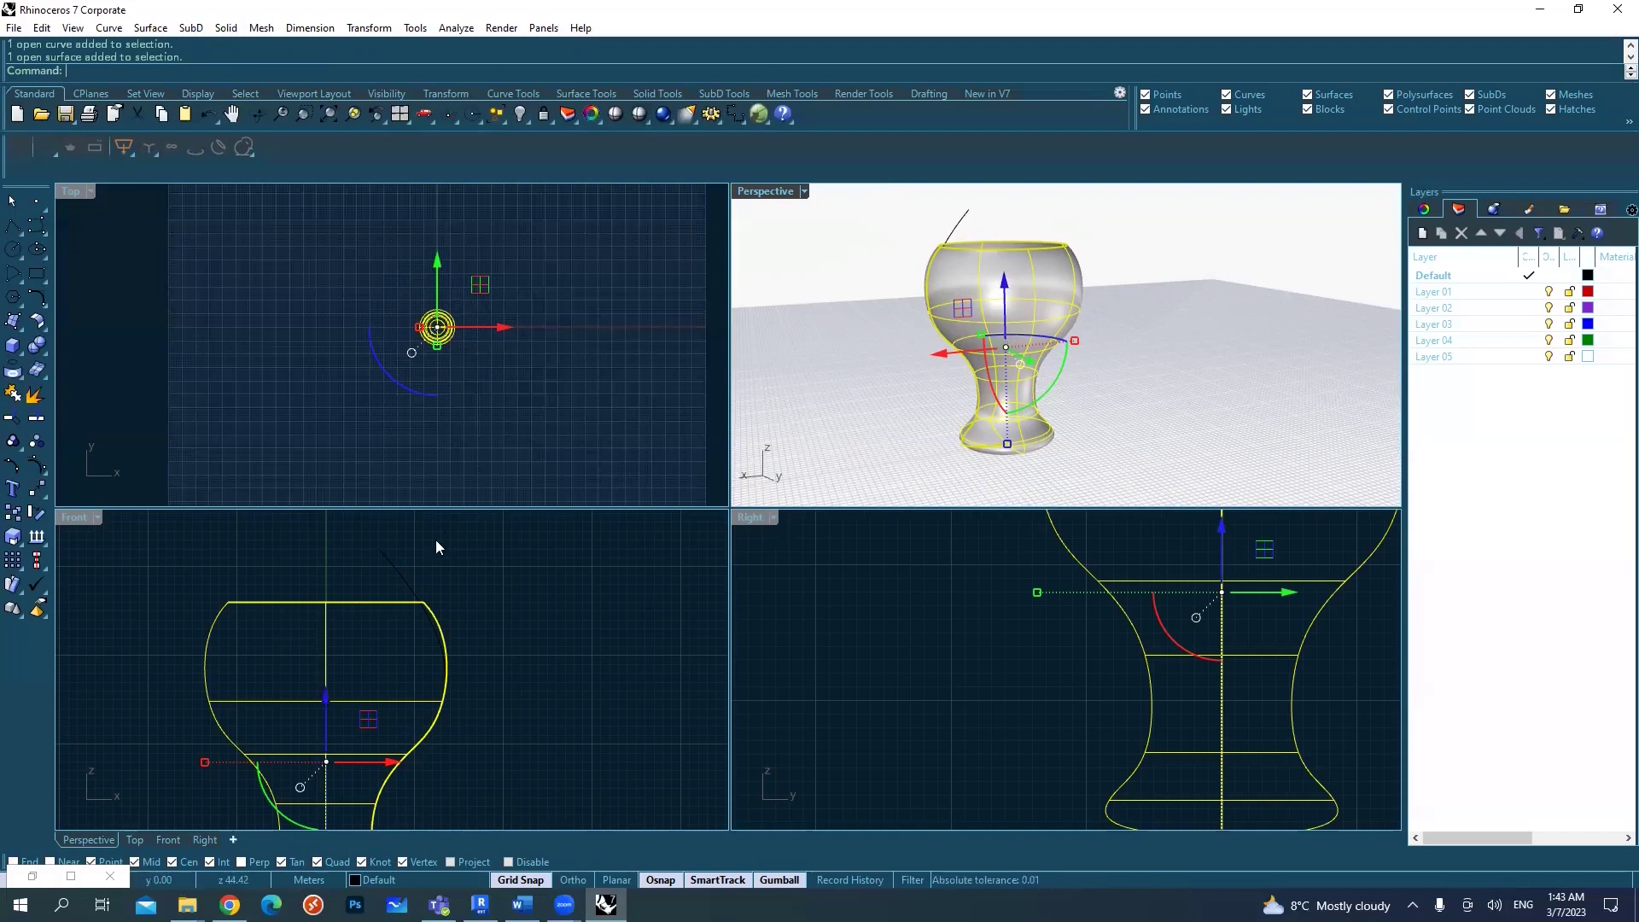
left_click(398, 564)
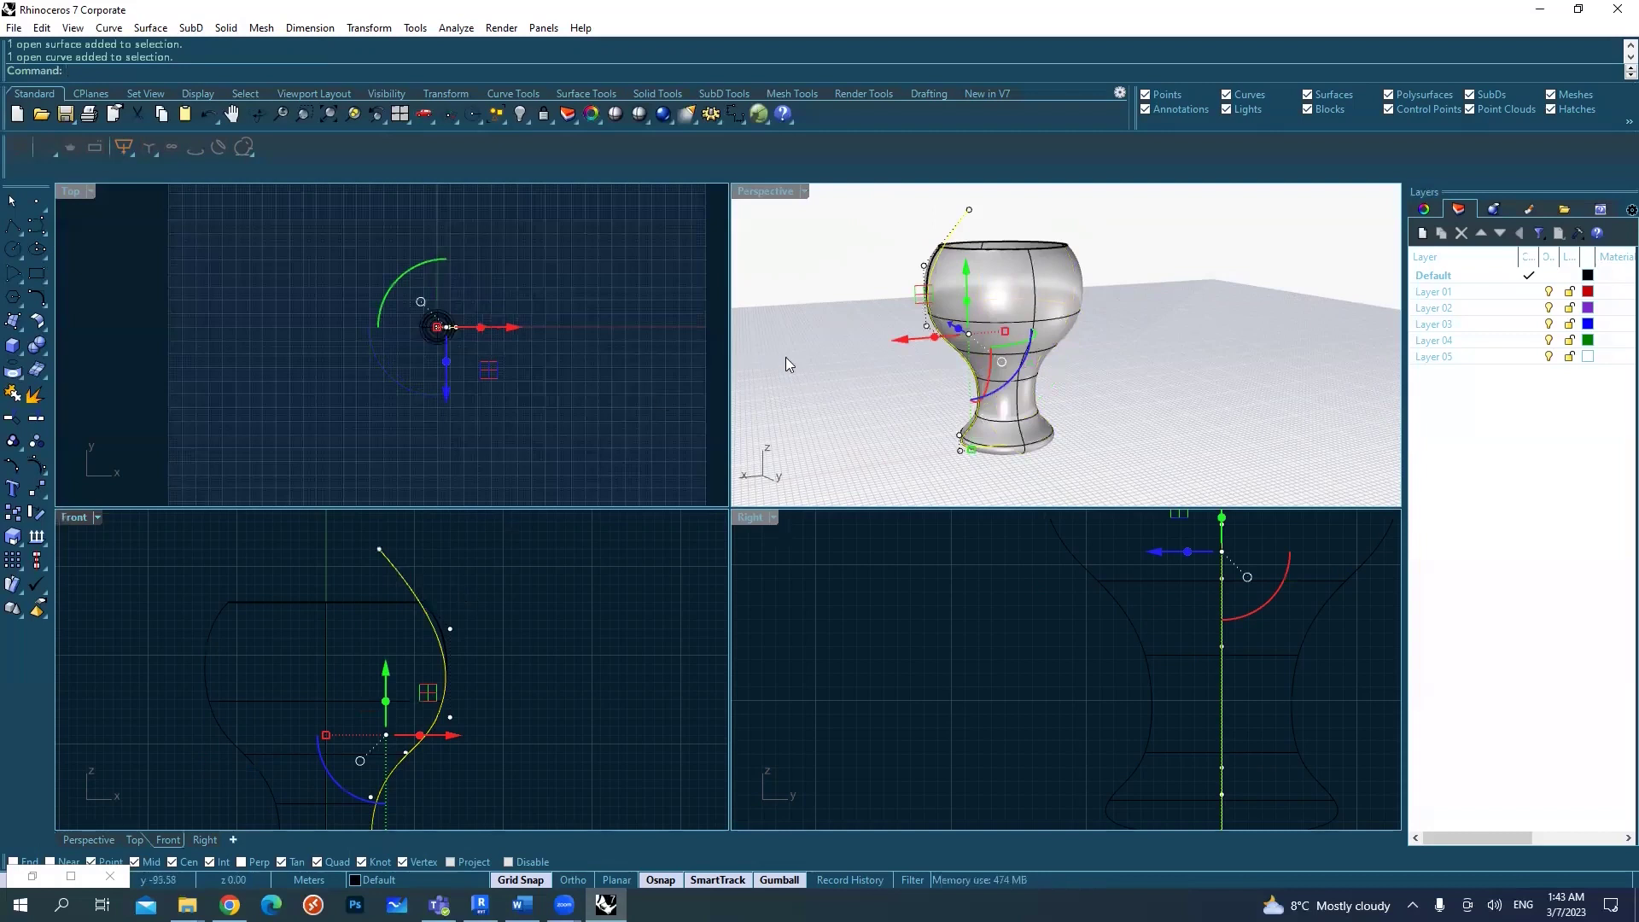
left_click(759, 116)
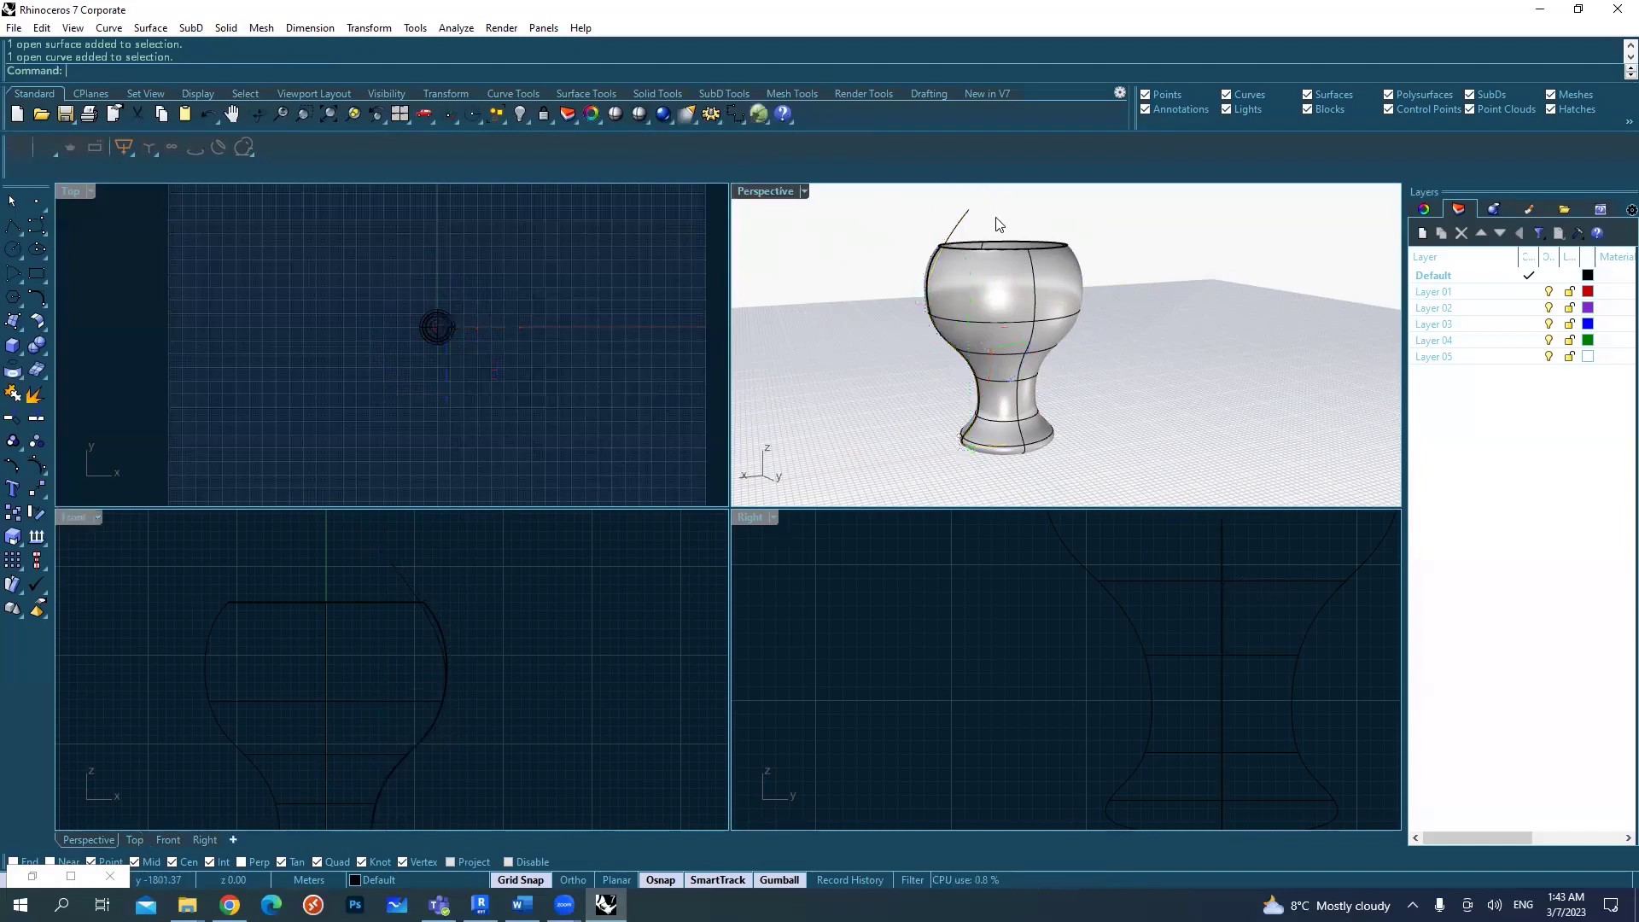
left_click(962, 222)
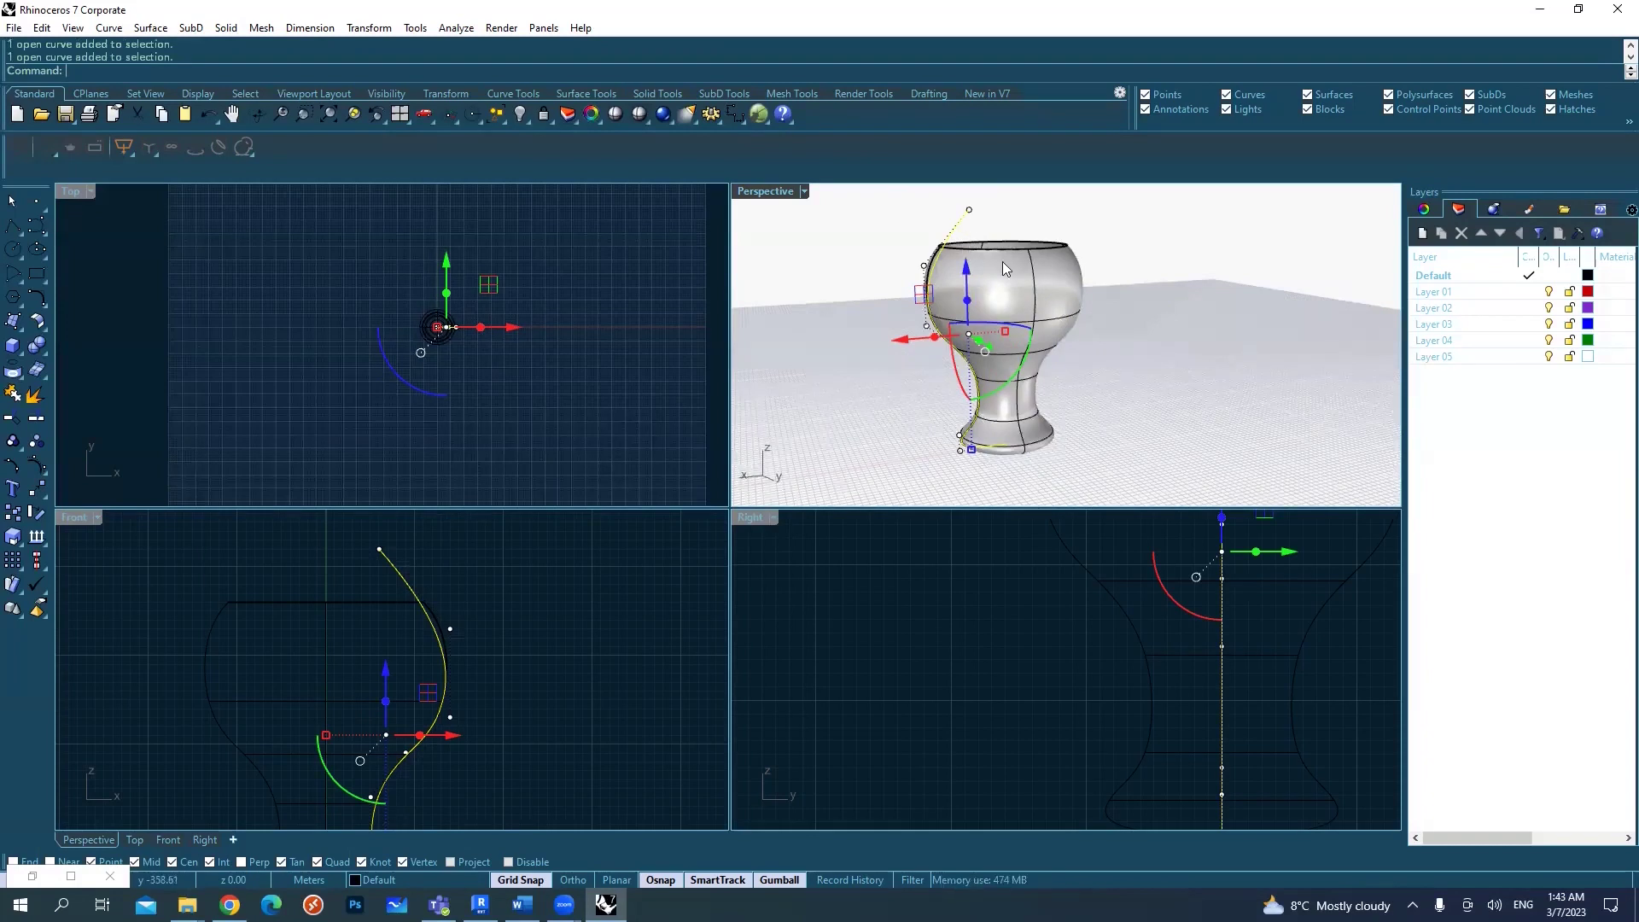
right_click_drag(881, 284, 920, 295)
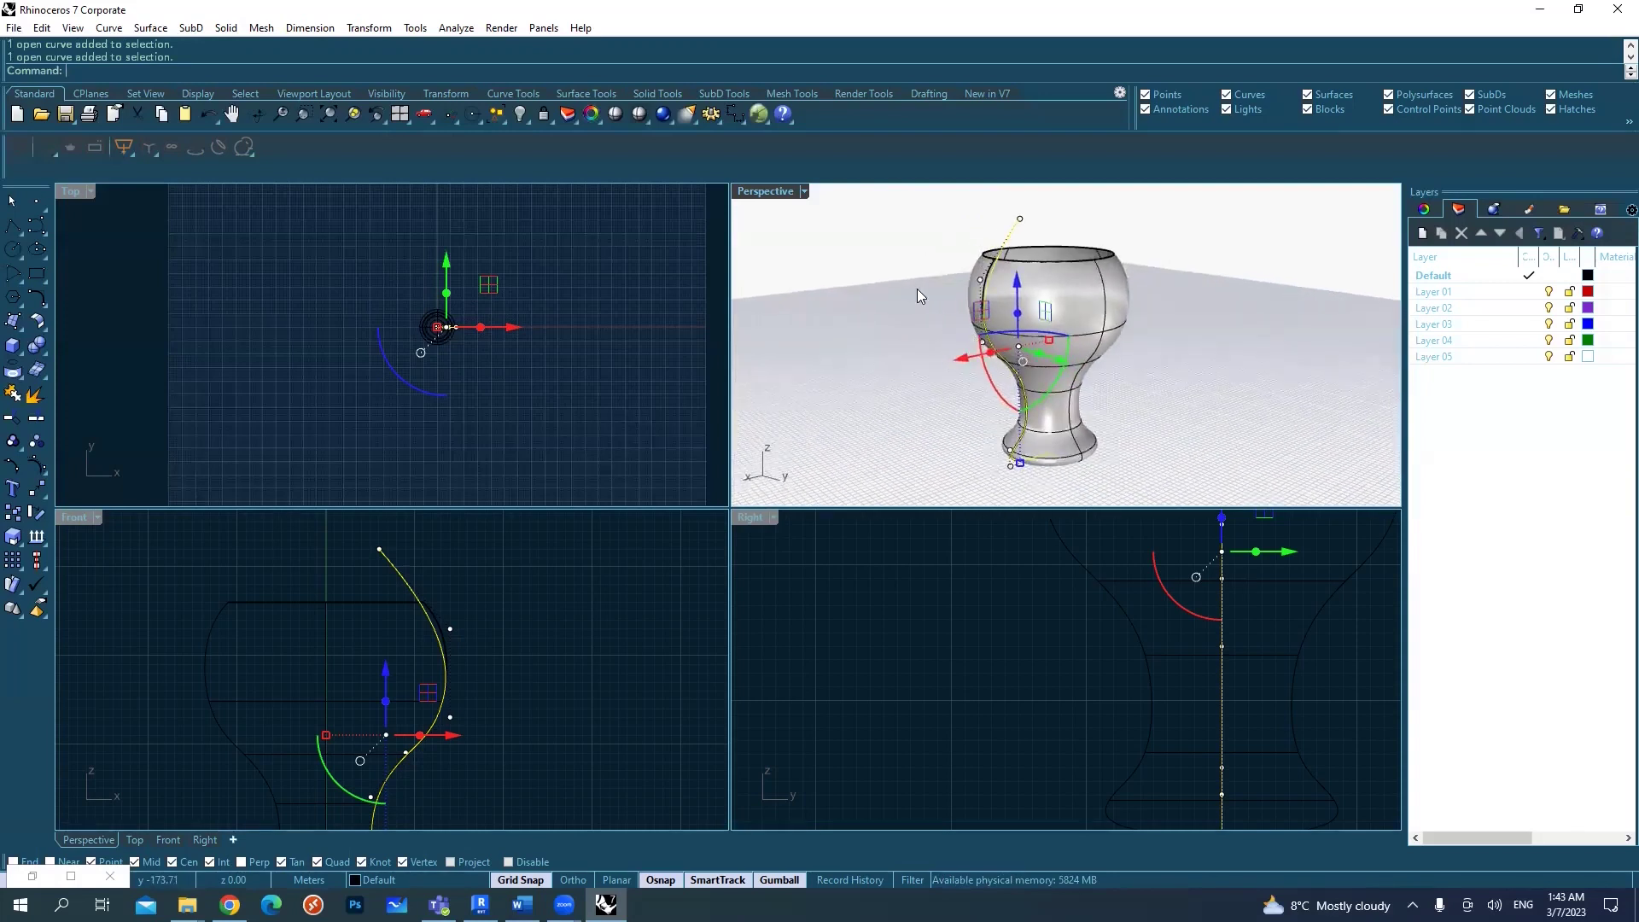
right_click_drag(958, 309, 1041, 323)
key("Escape")
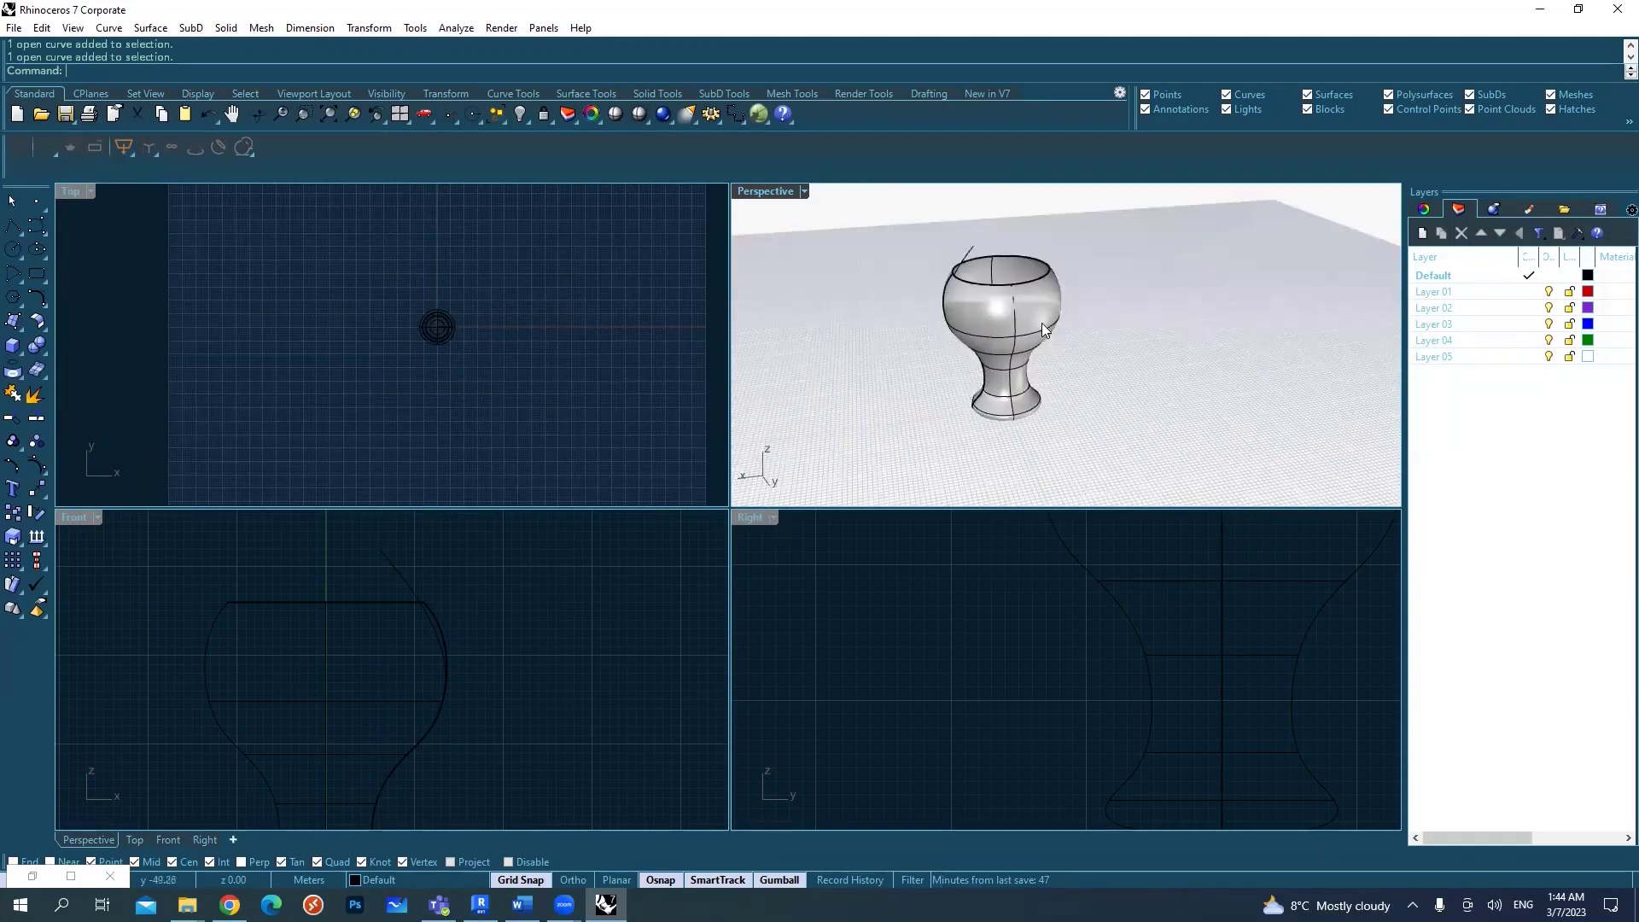
left_click(1005, 285)
right_click_drag(954, 316, 910, 314)
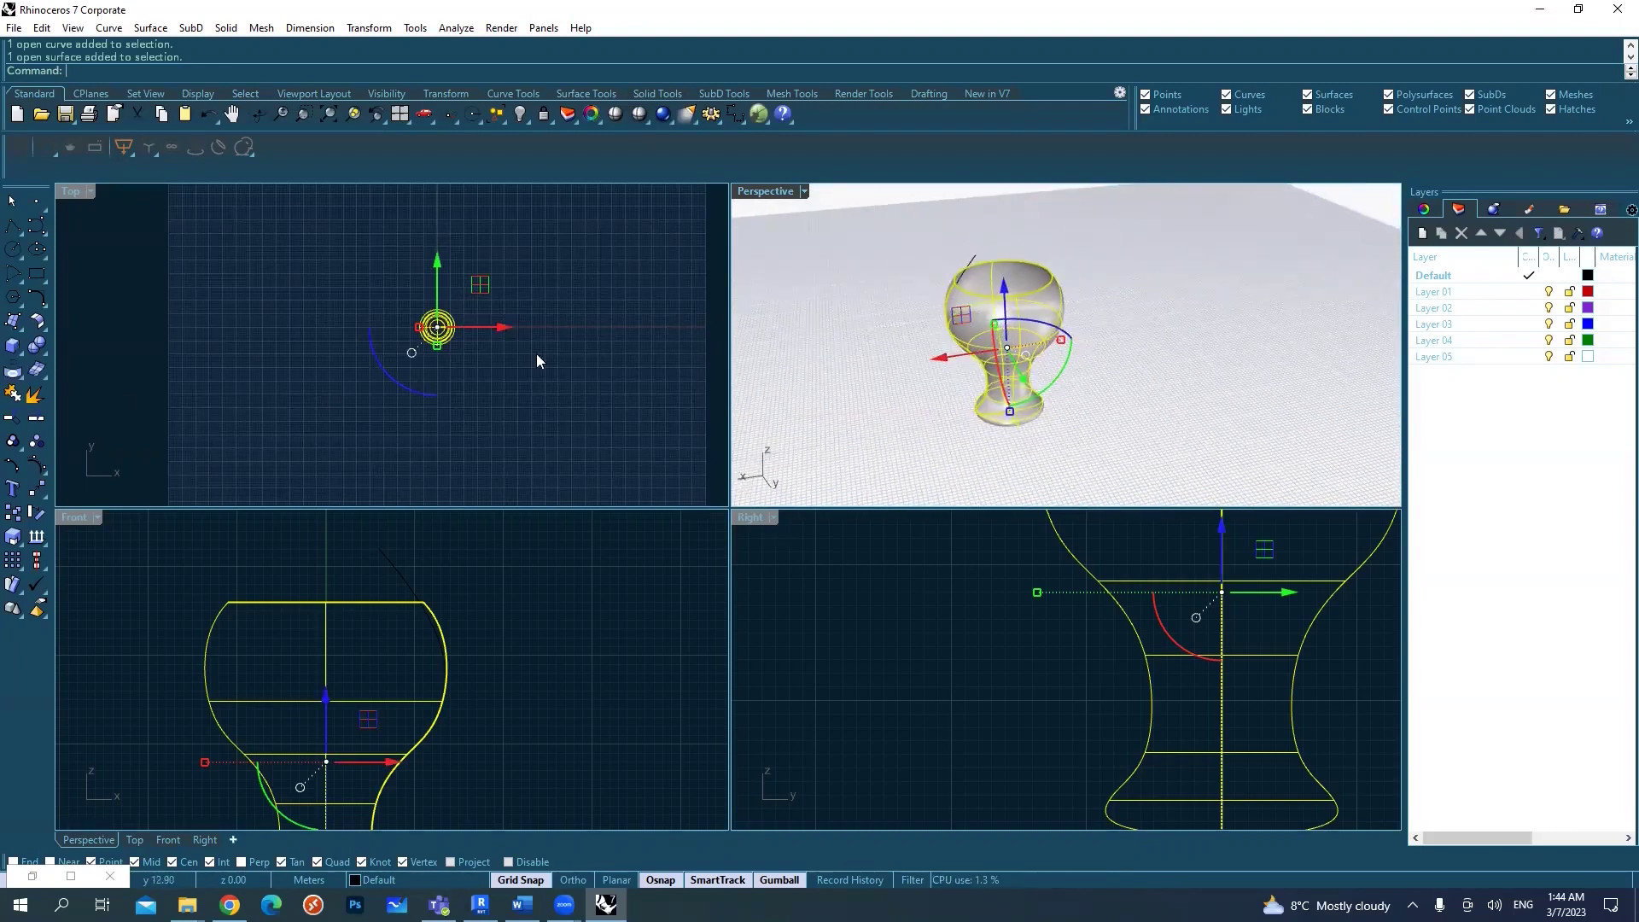
left_click(23, 327)
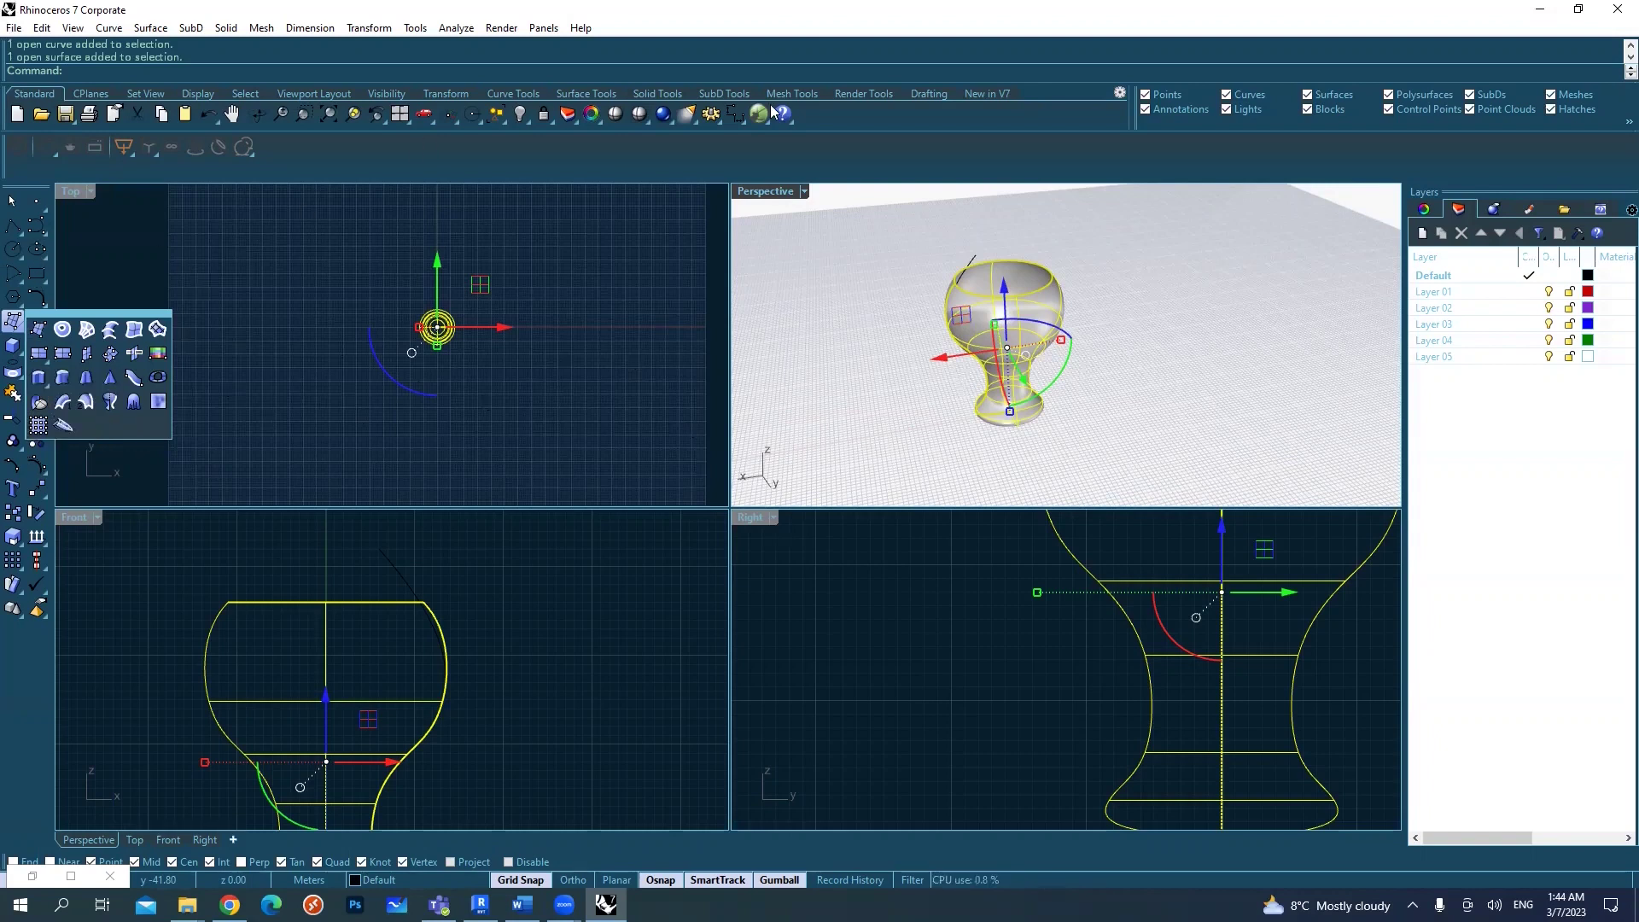
left_click(61, 408)
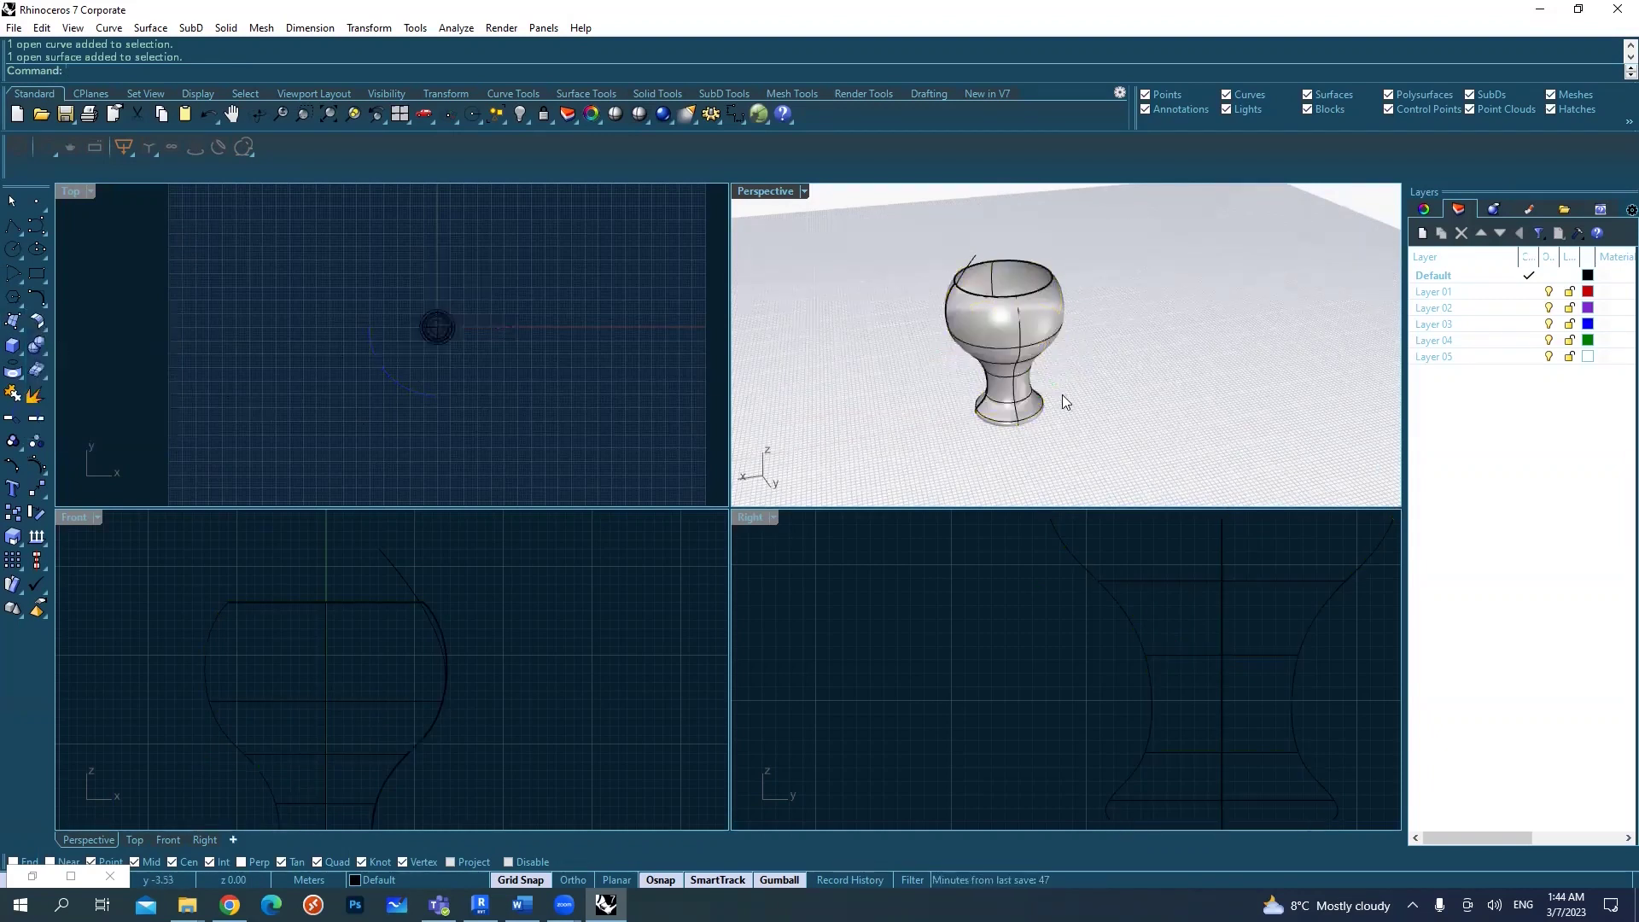
- Delete the vase surface together with the profile curve and the vertical line
scroll(1064, 402, "down", 3)
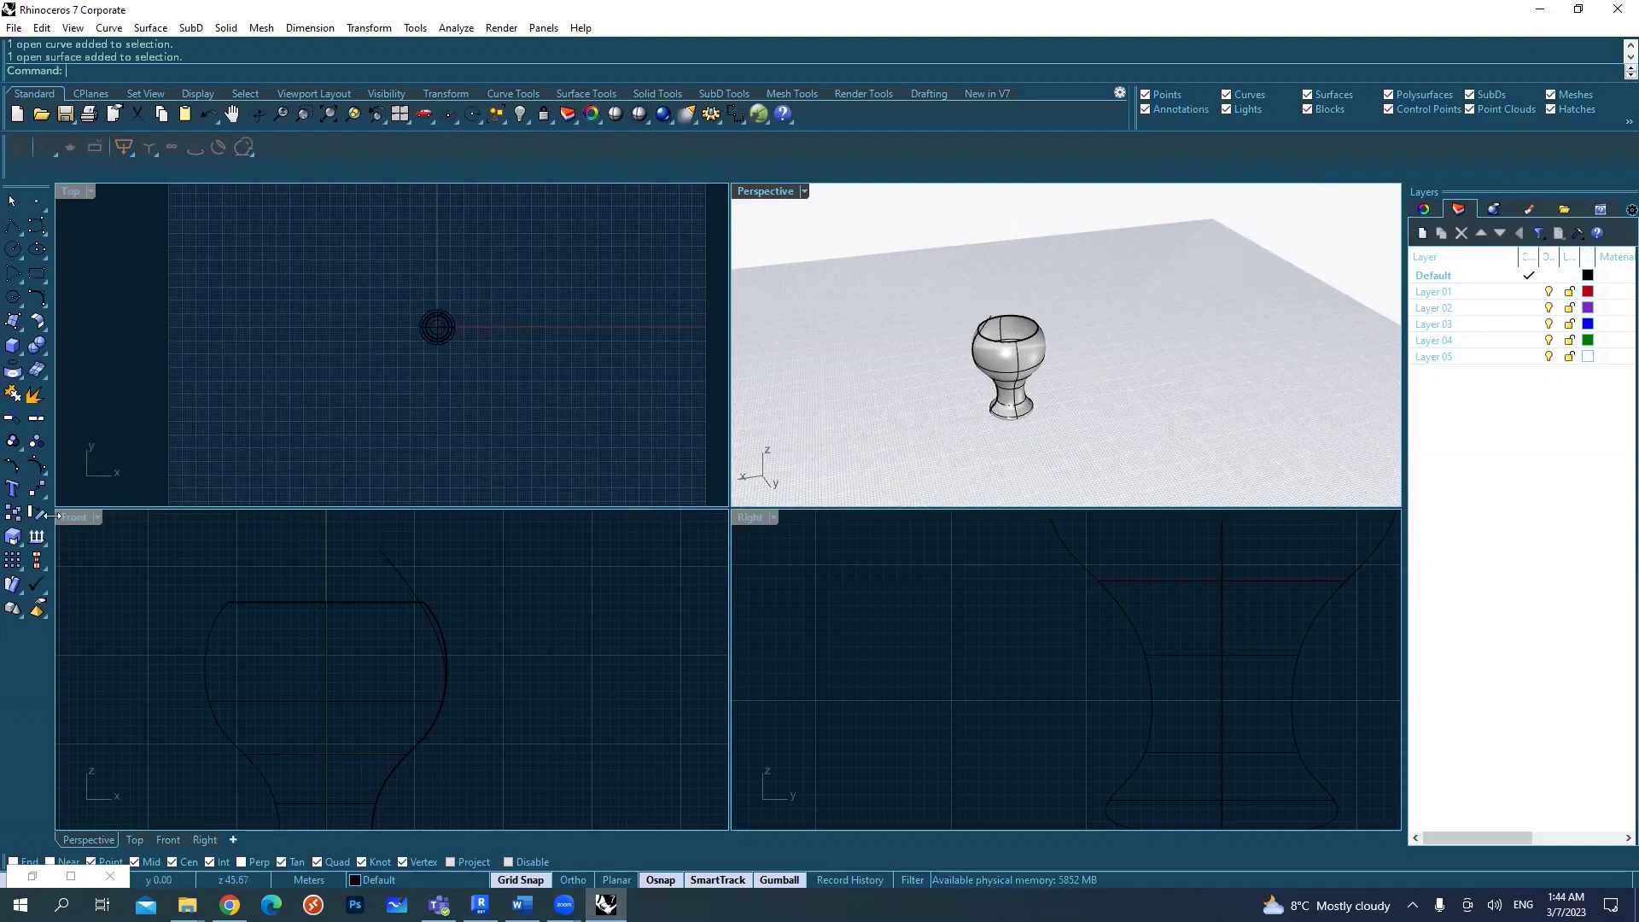
left_click_drag(530, 384, 309, 289)
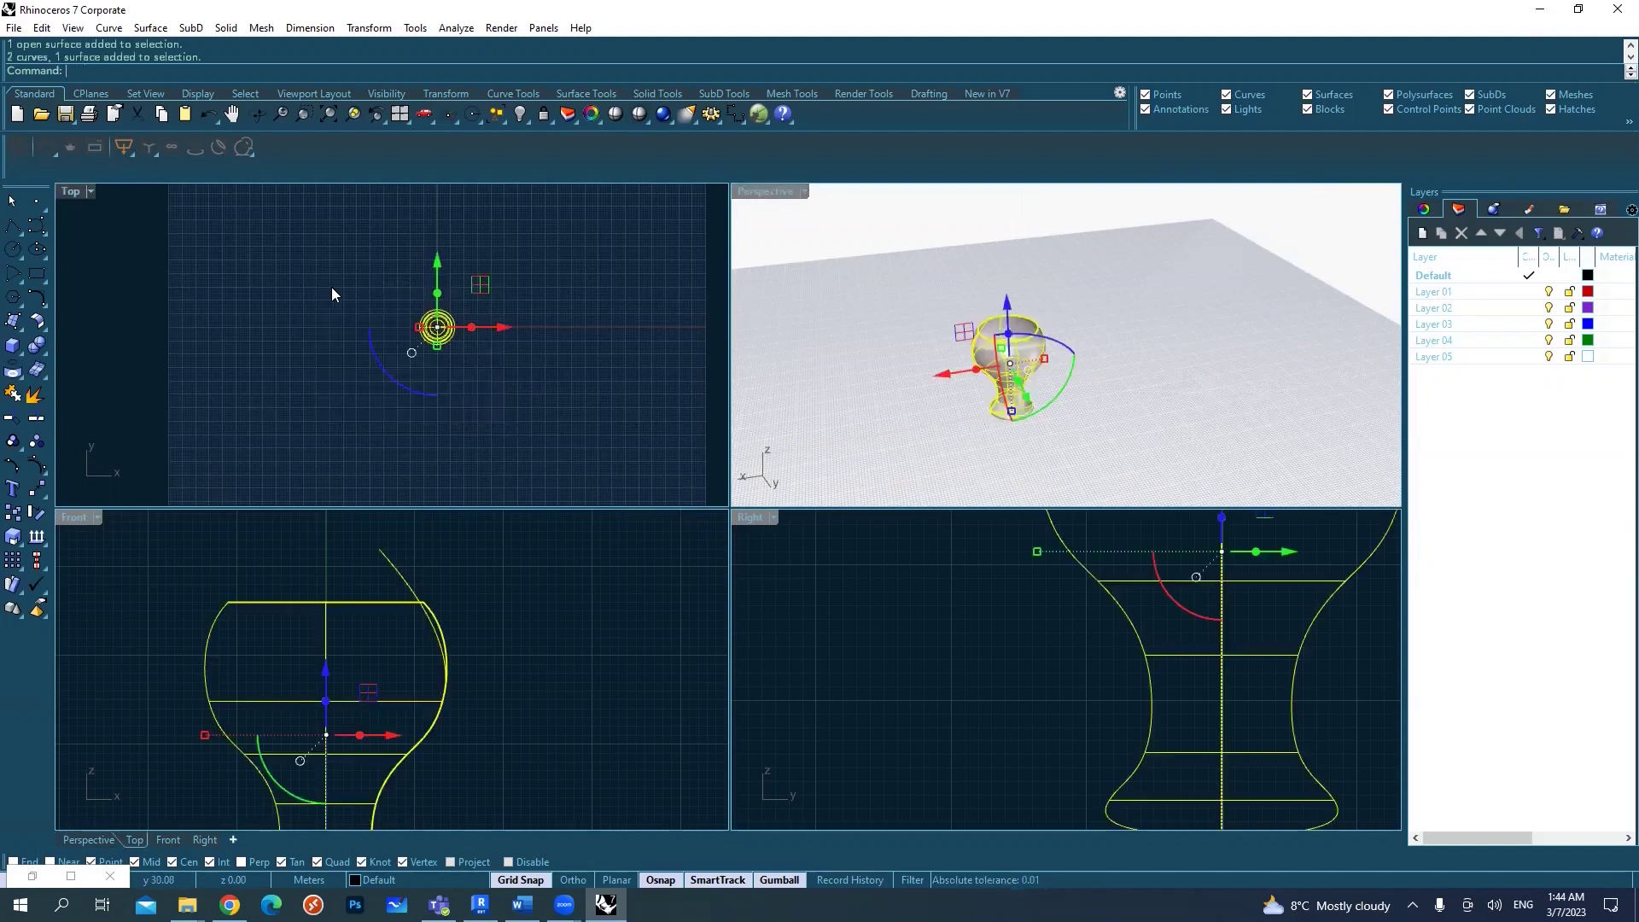
key("Delete")
- Draw a closed stepped polyline in the Front view: from the origin 3 m up, 1 m left, 1 m up, diagonally outward, and back along the baseline
right_click_drag(432, 335, 357, 335)
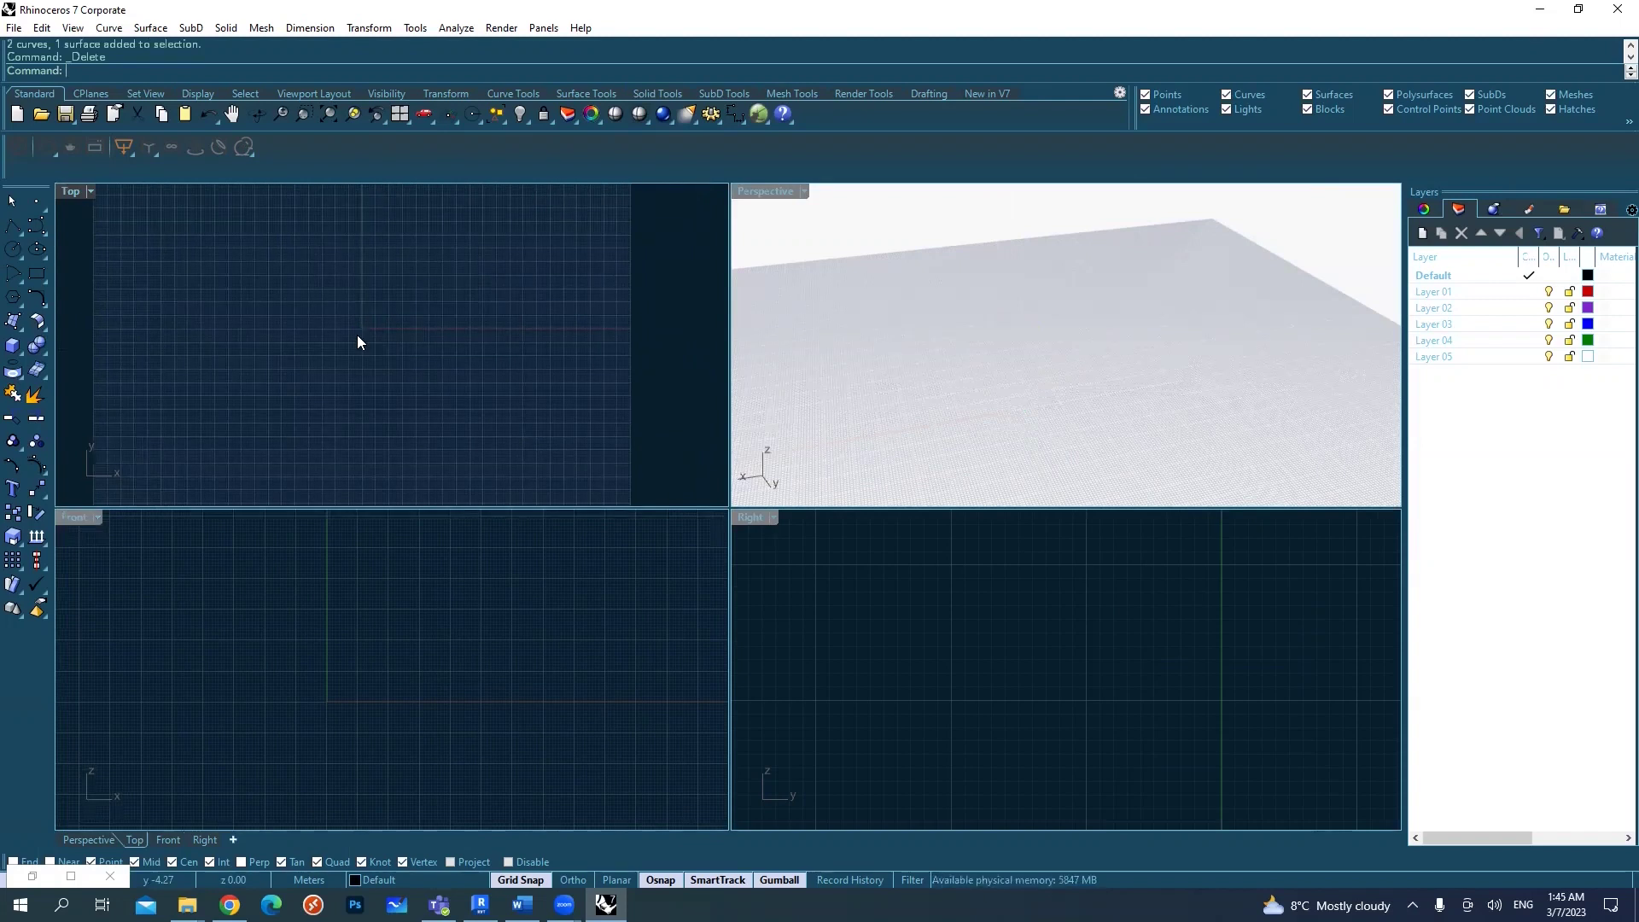
scroll(415, 316, "down", 6)
right_click_drag(418, 317, 349, 379)
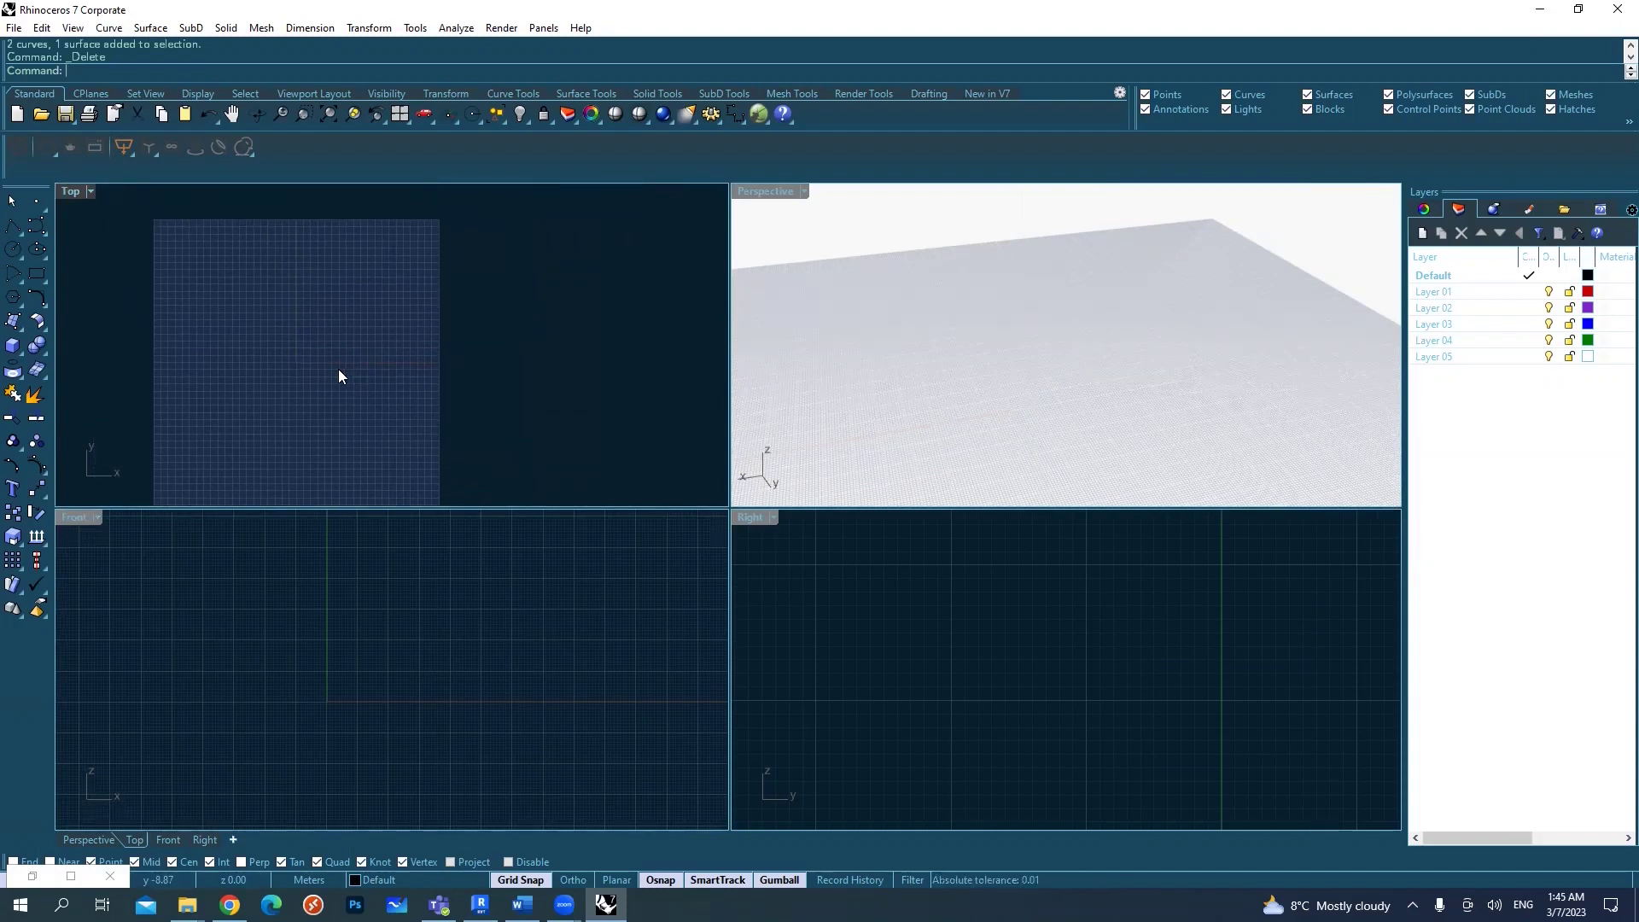
right_click_drag(260, 387, 304, 362)
left_click(332, 631)
mouse_move(346, 655)
right_mouse_down()
mouse_move(394, 698)
mouse_move(336, 706)
mouse_move(340, 723)
mouse_move(340, 667)
right_mouse_up()
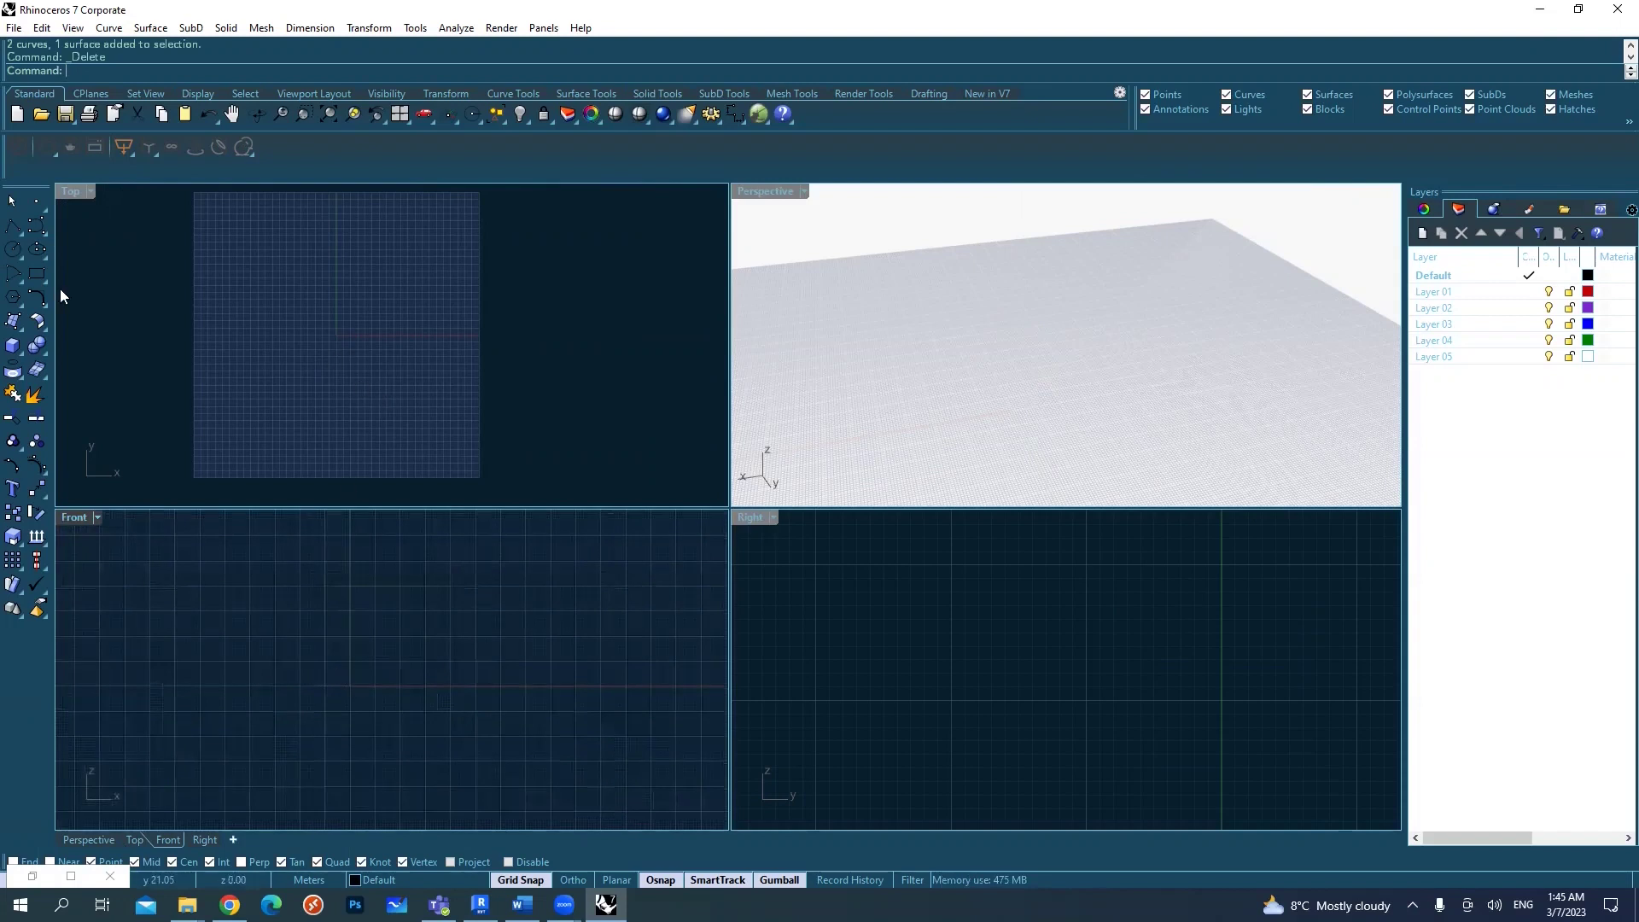
left_click(17, 227)
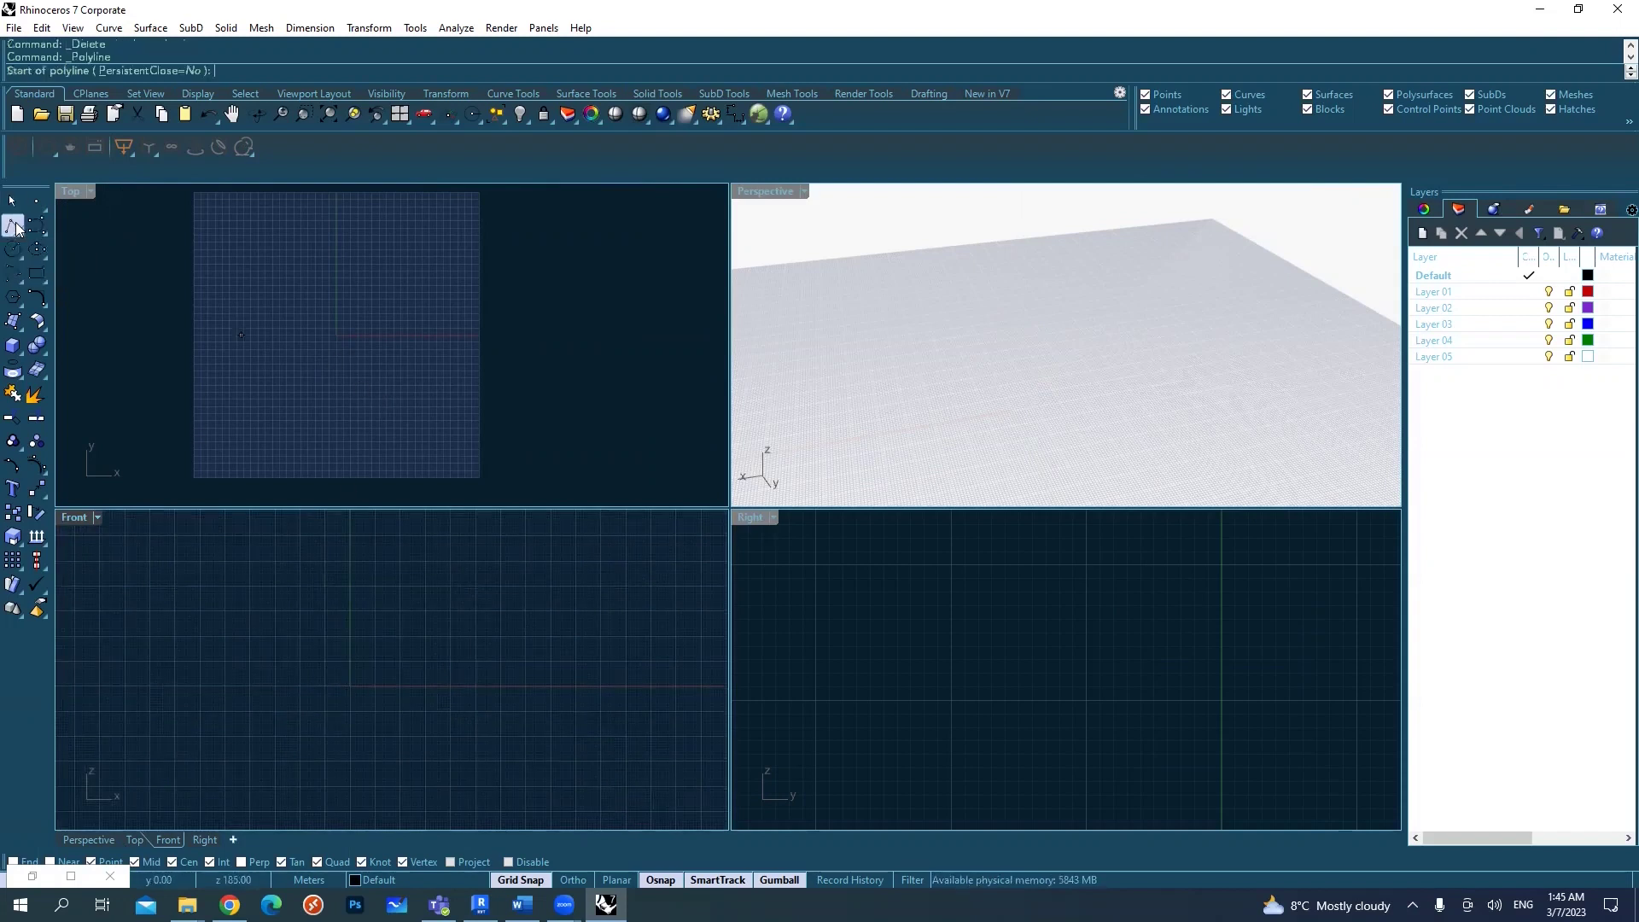
scroll(343, 693, "up", 4)
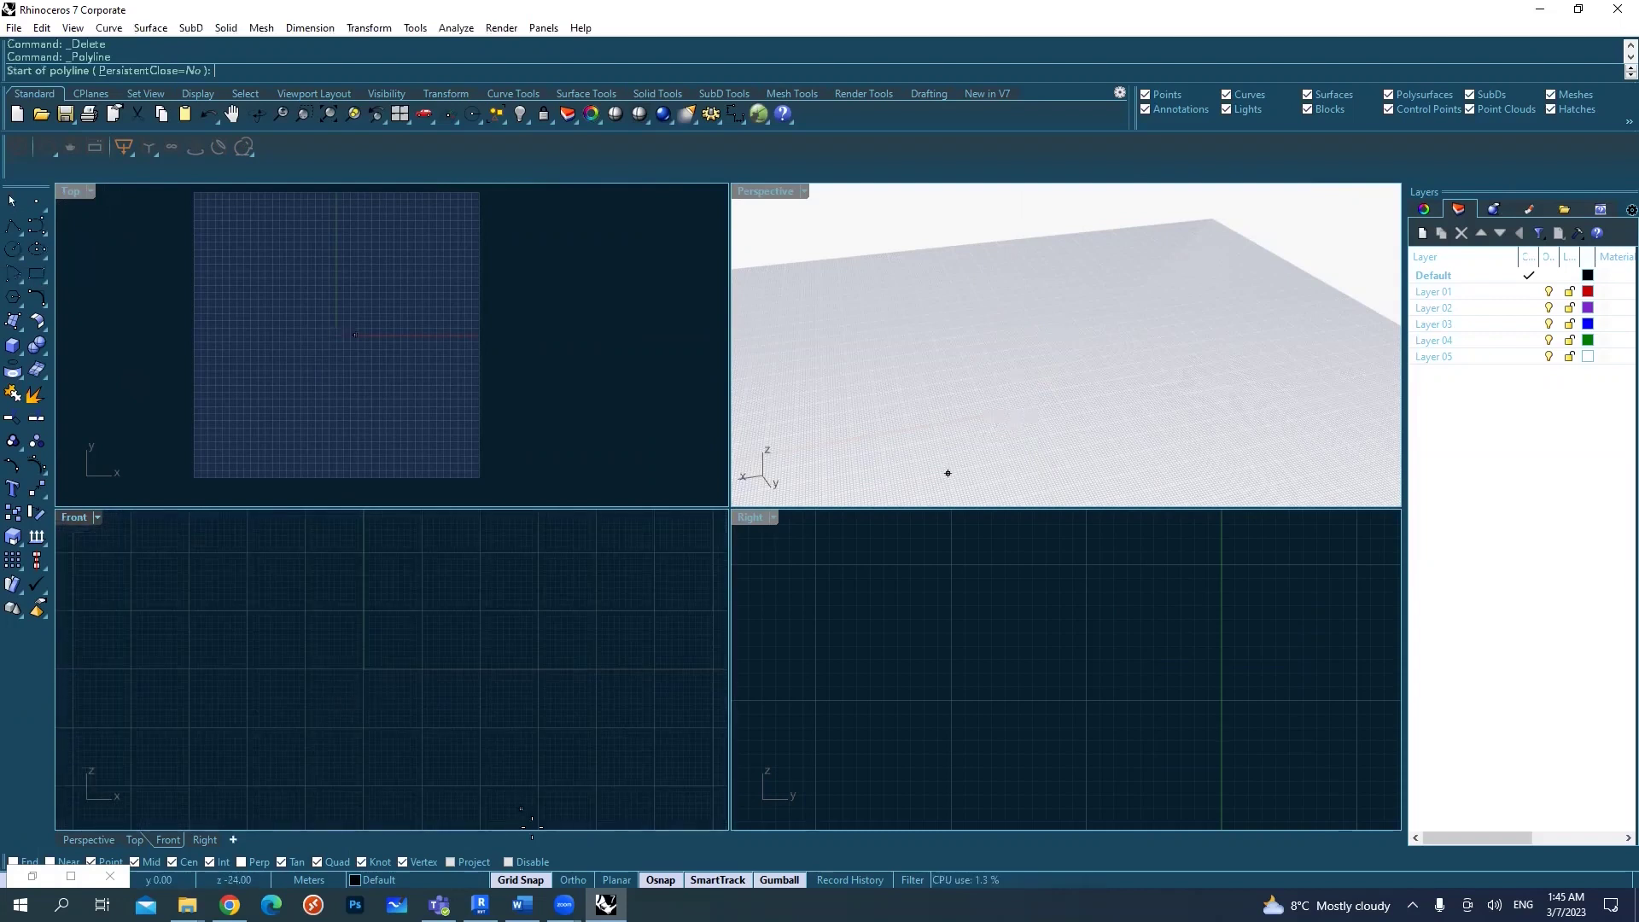
scroll(346, 683, "up", 3)
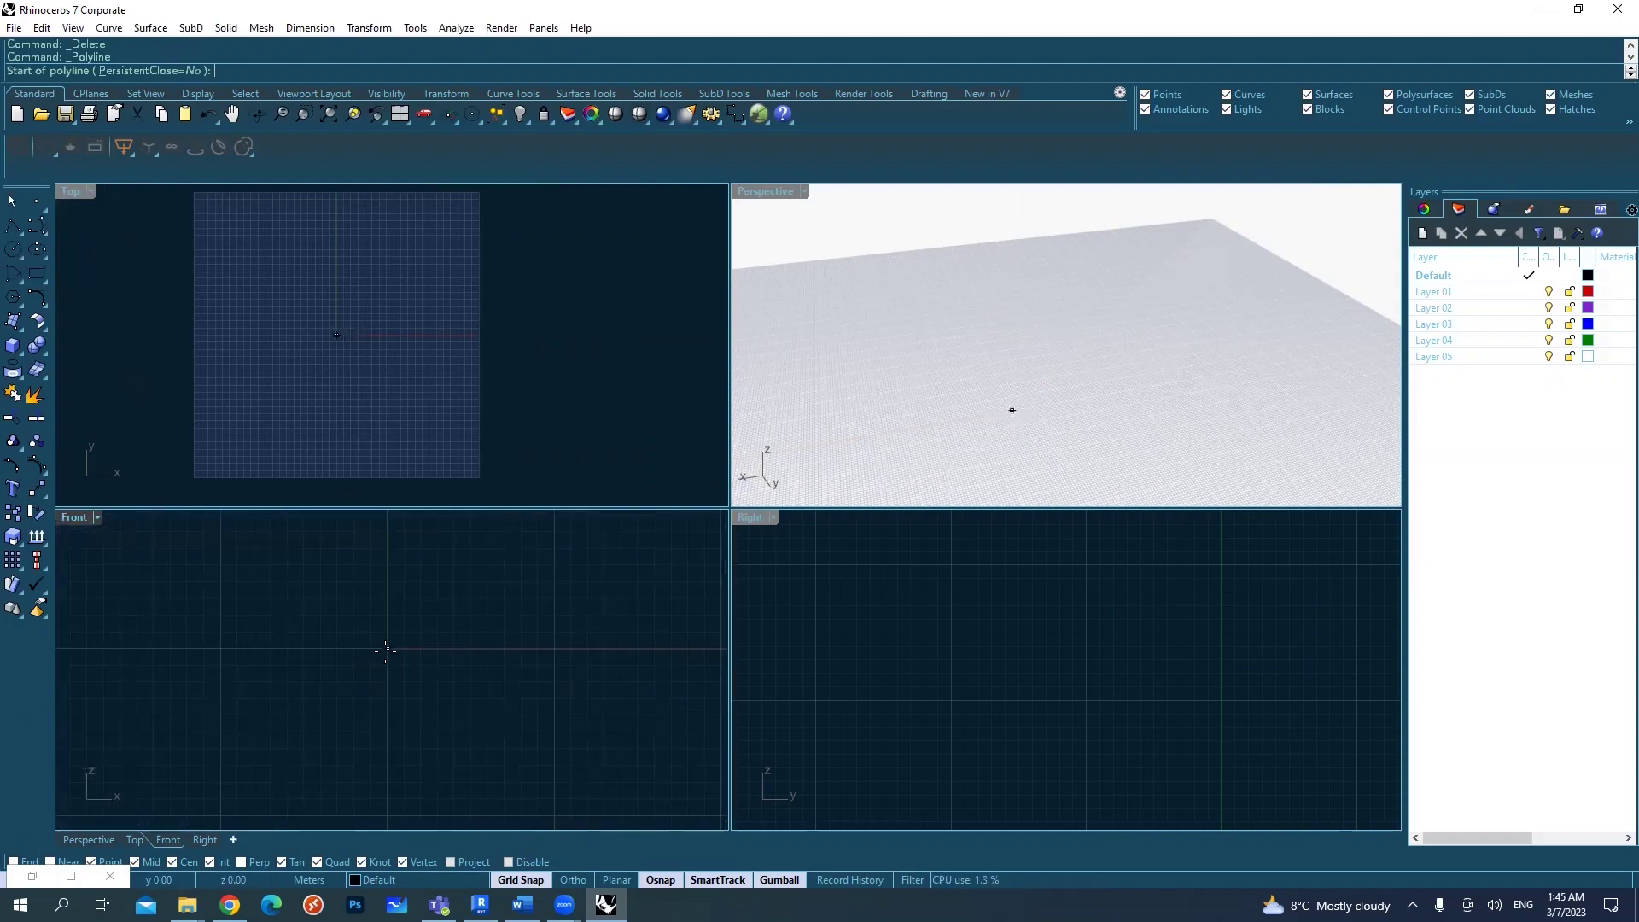
left_click(387, 649)
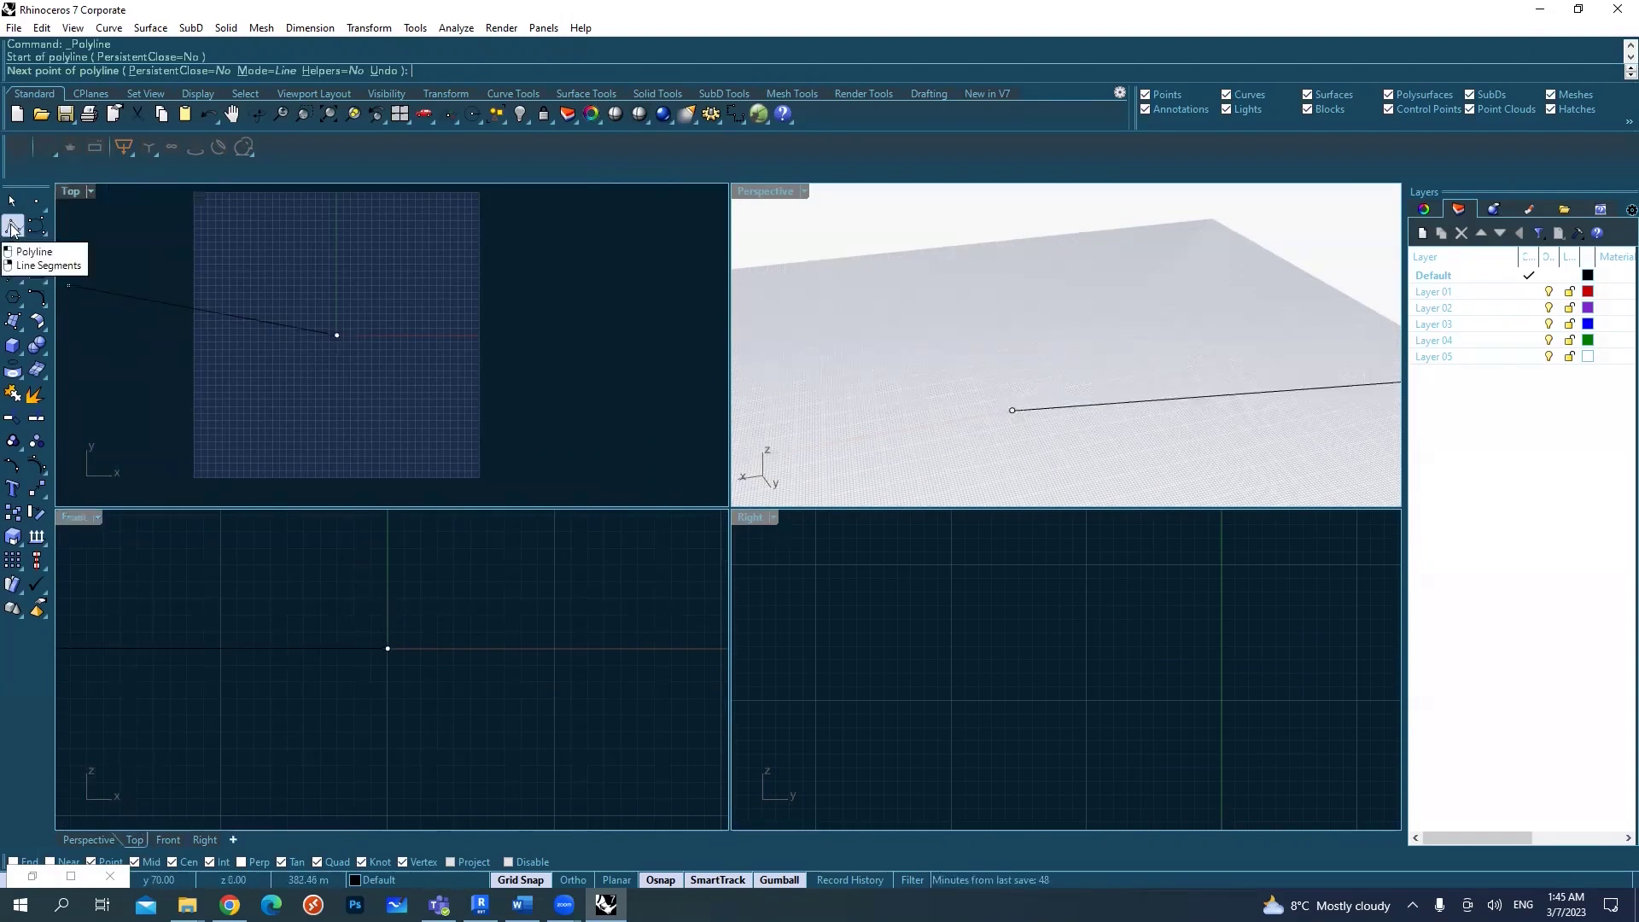
right_click_drag(391, 606, 493, 615)
scroll(486, 607, "up", 6)
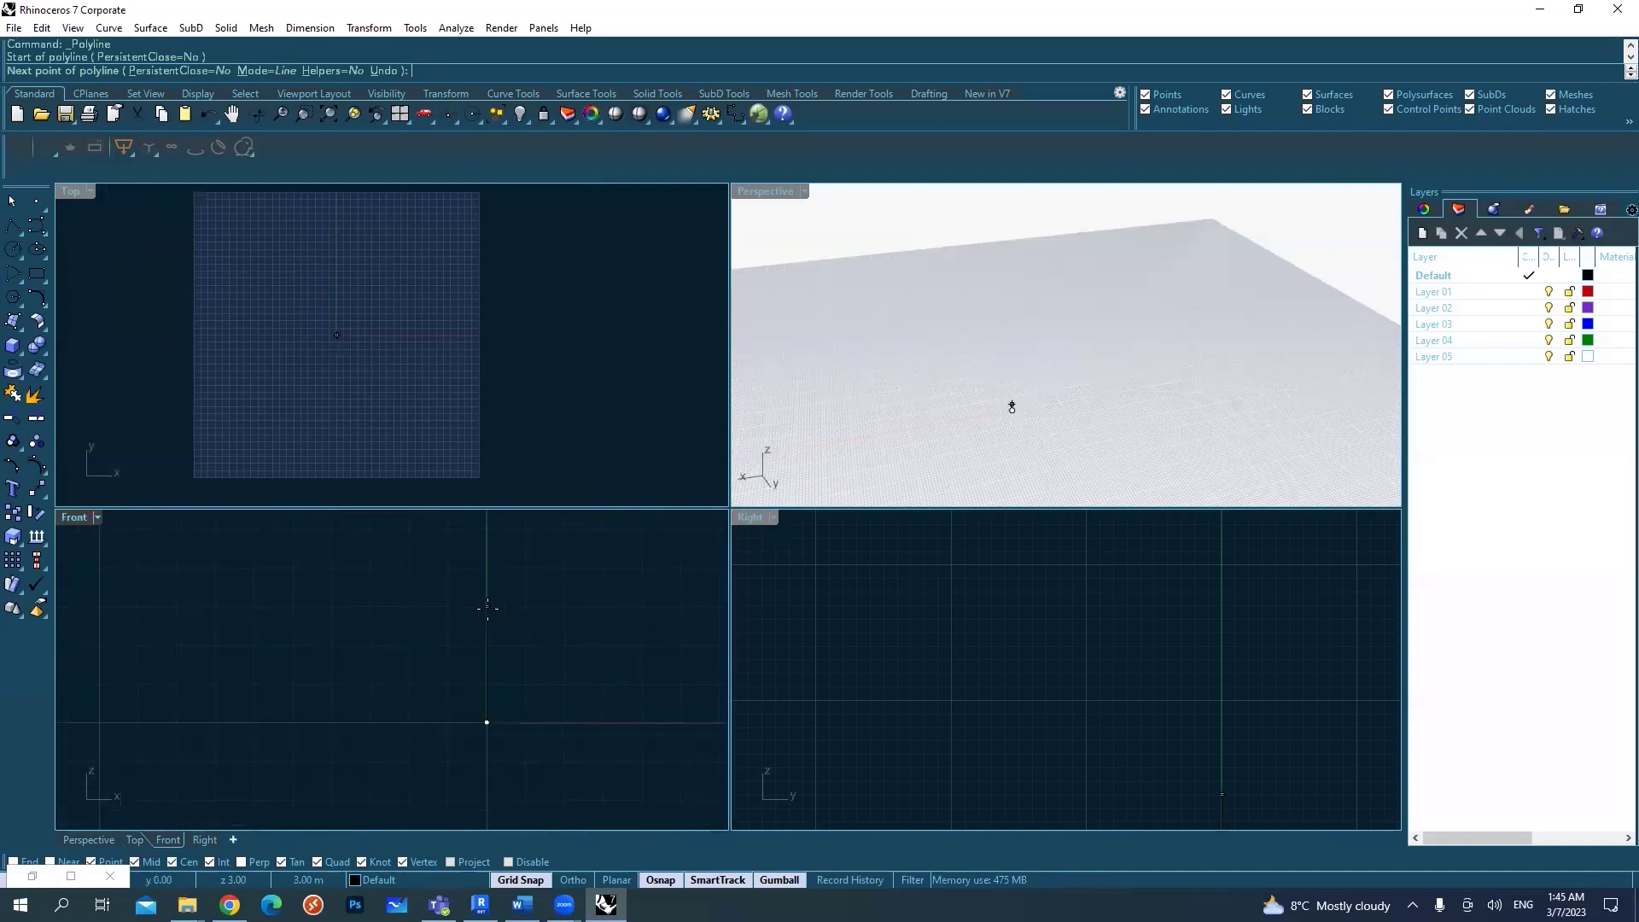
left_click(486, 608)
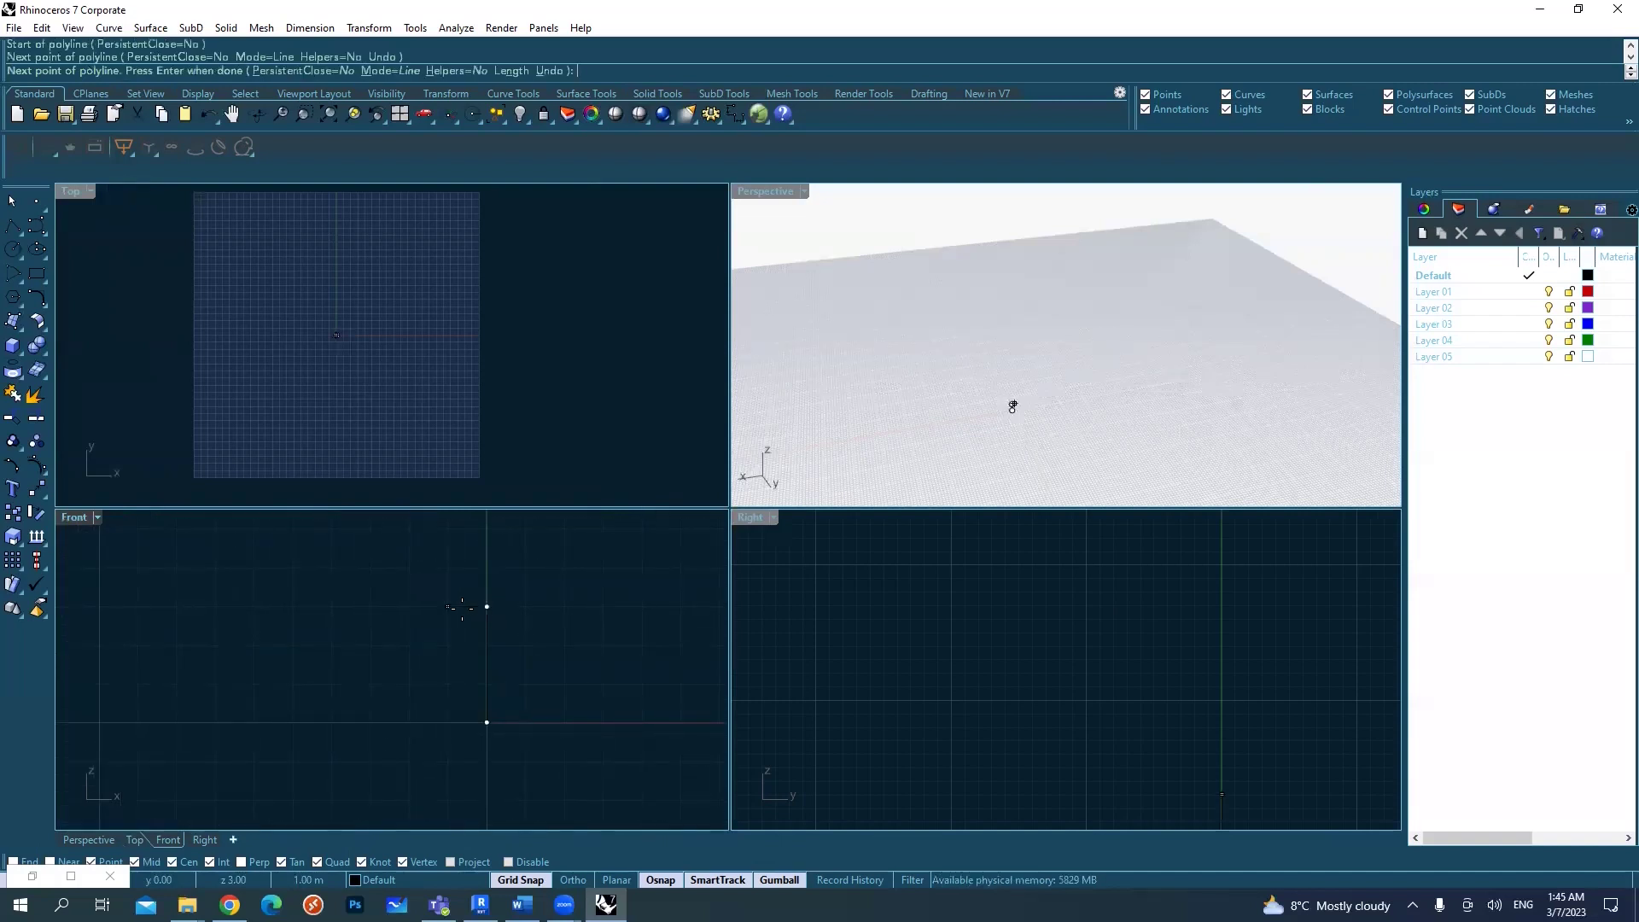
left_click(447, 608)
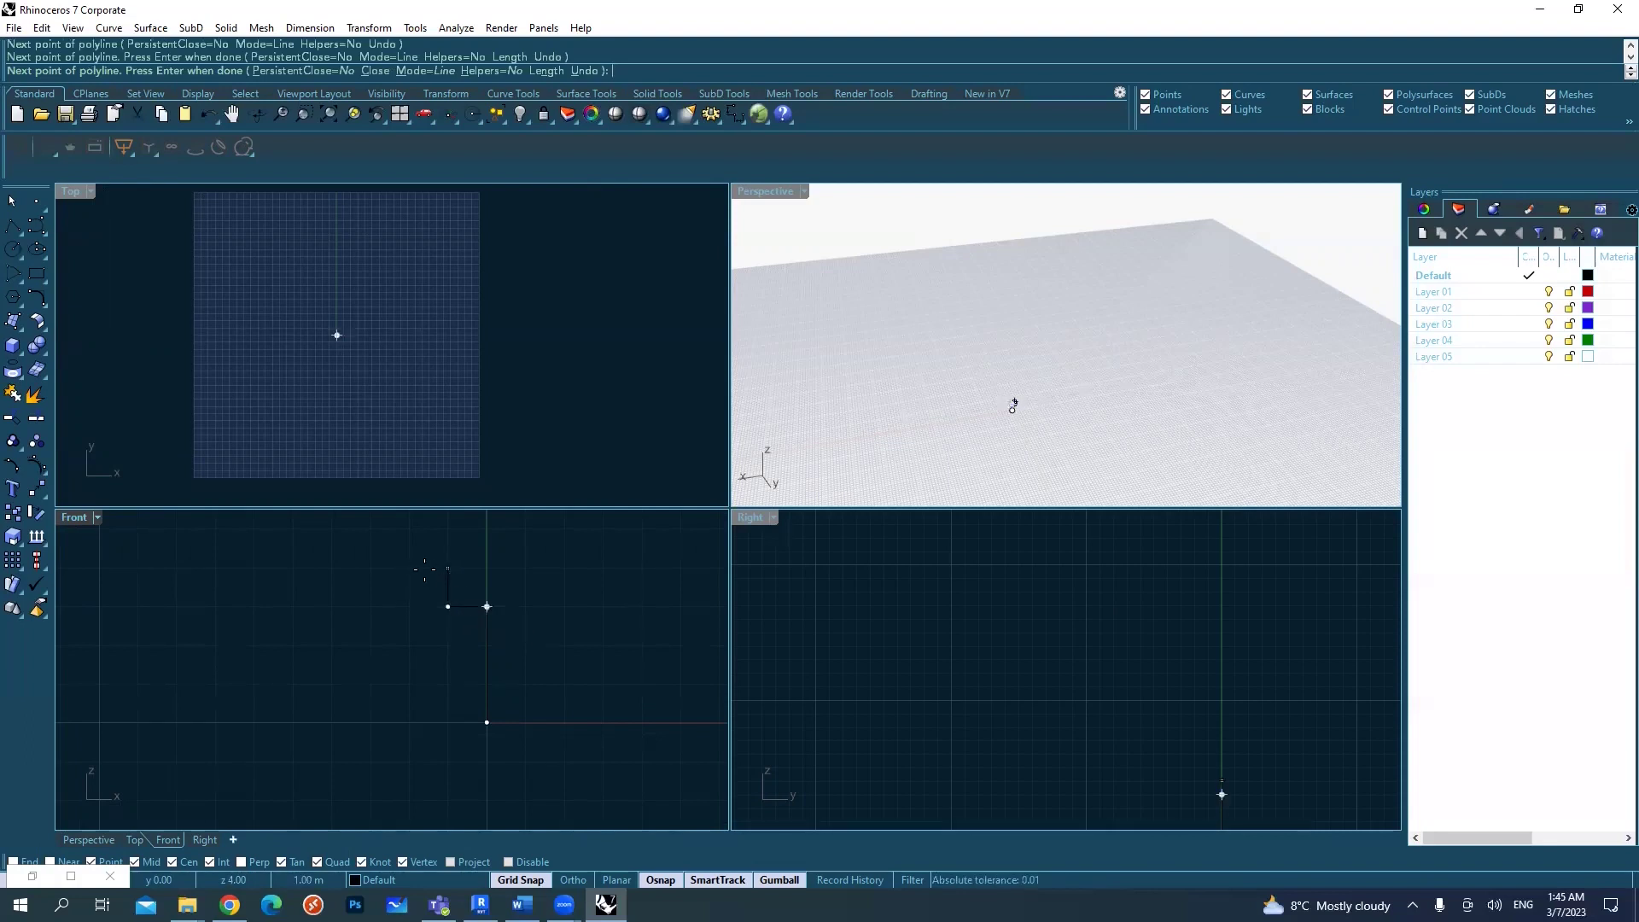
left_click(450, 568)
left_click(409, 533)
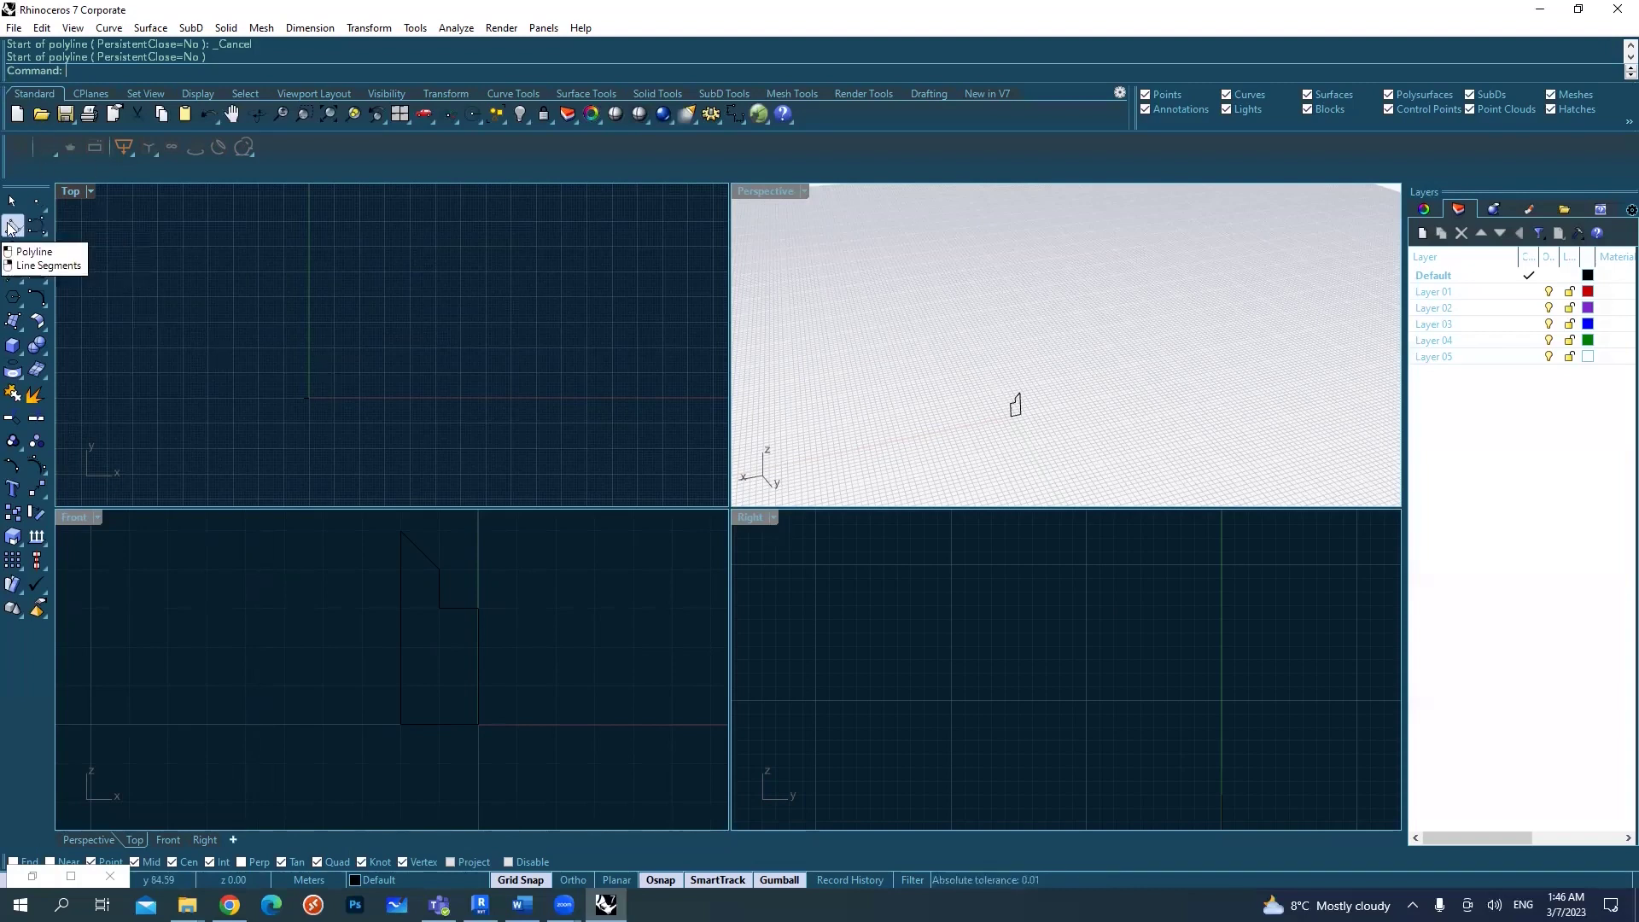
- Draw a degree-3 S-shaped control point curve in the Top view, starting at the origin corner of the stepped profile and running diagonally away from it
scroll(241, 278, "down", 2)
right_click_drag(254, 309, 315, 311)
right_click_drag(249, 556, 177, 577)
right_click_drag(432, 300, 391, 303)
scroll(373, 388, "up", 6)
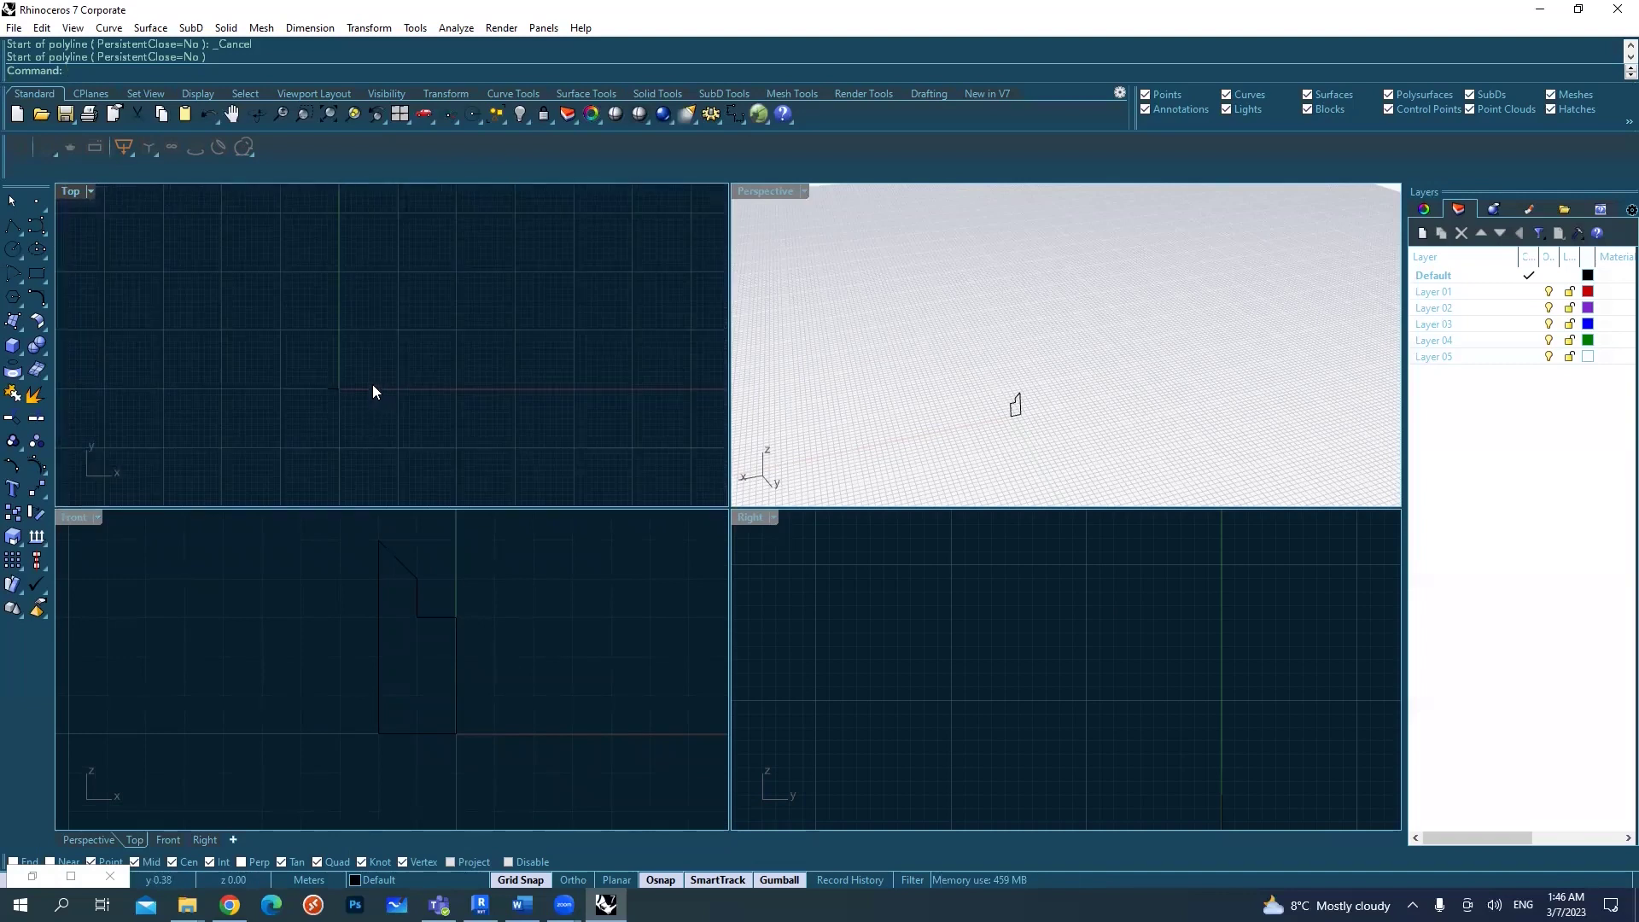
left_click(36, 226)
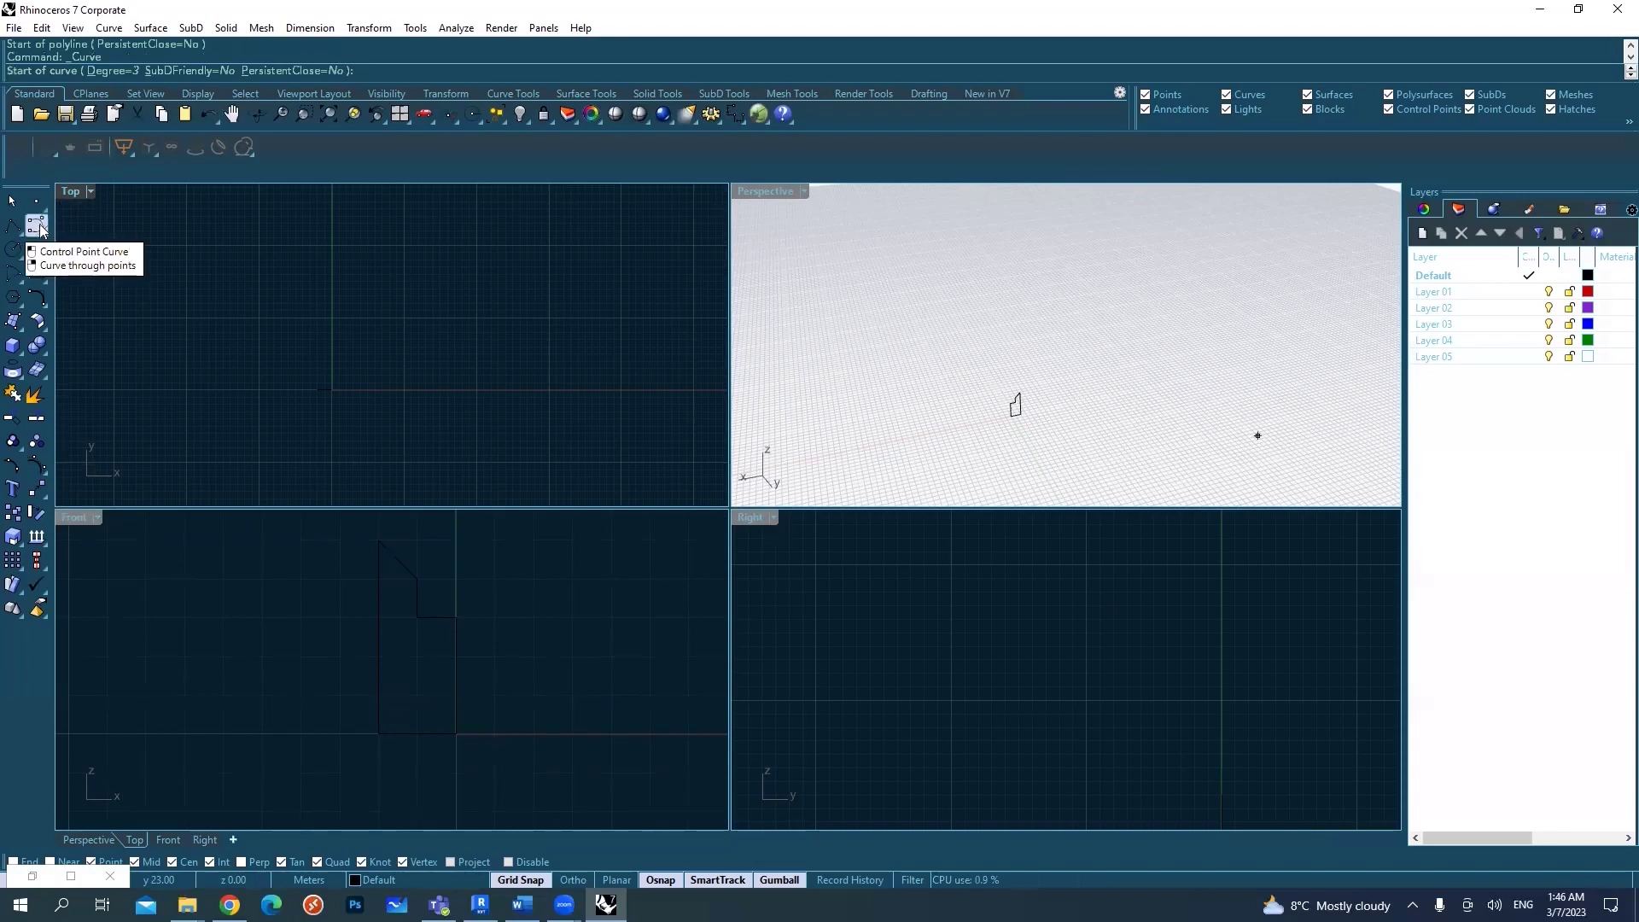
scroll(327, 369, "up", 5)
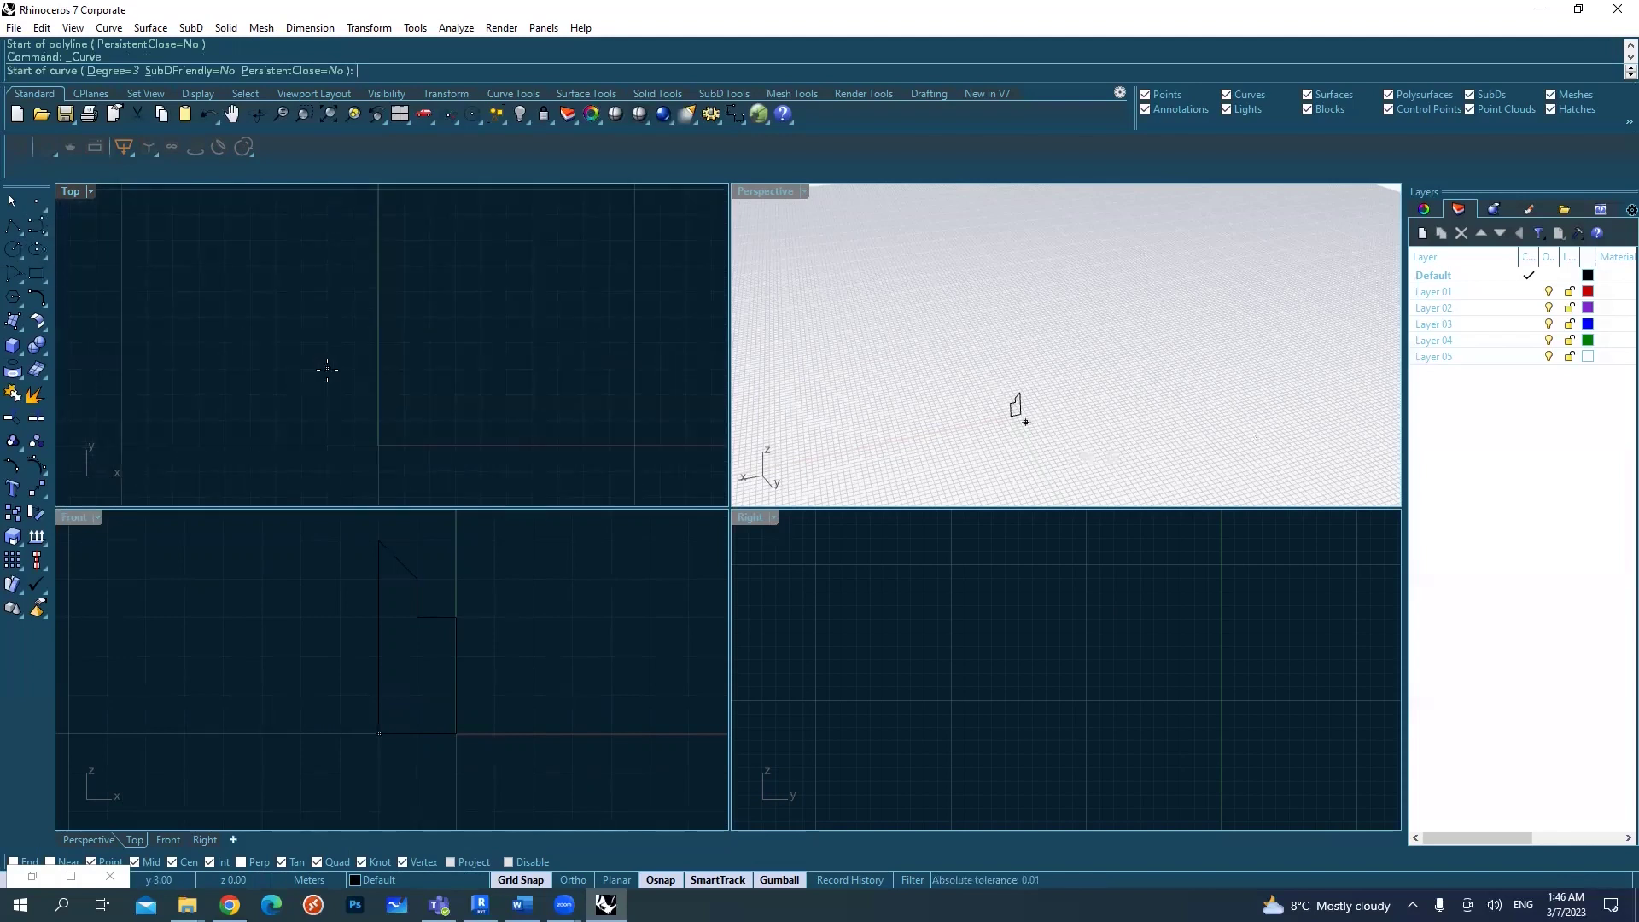
left_click(379, 444)
scroll(388, 345, "down", 3)
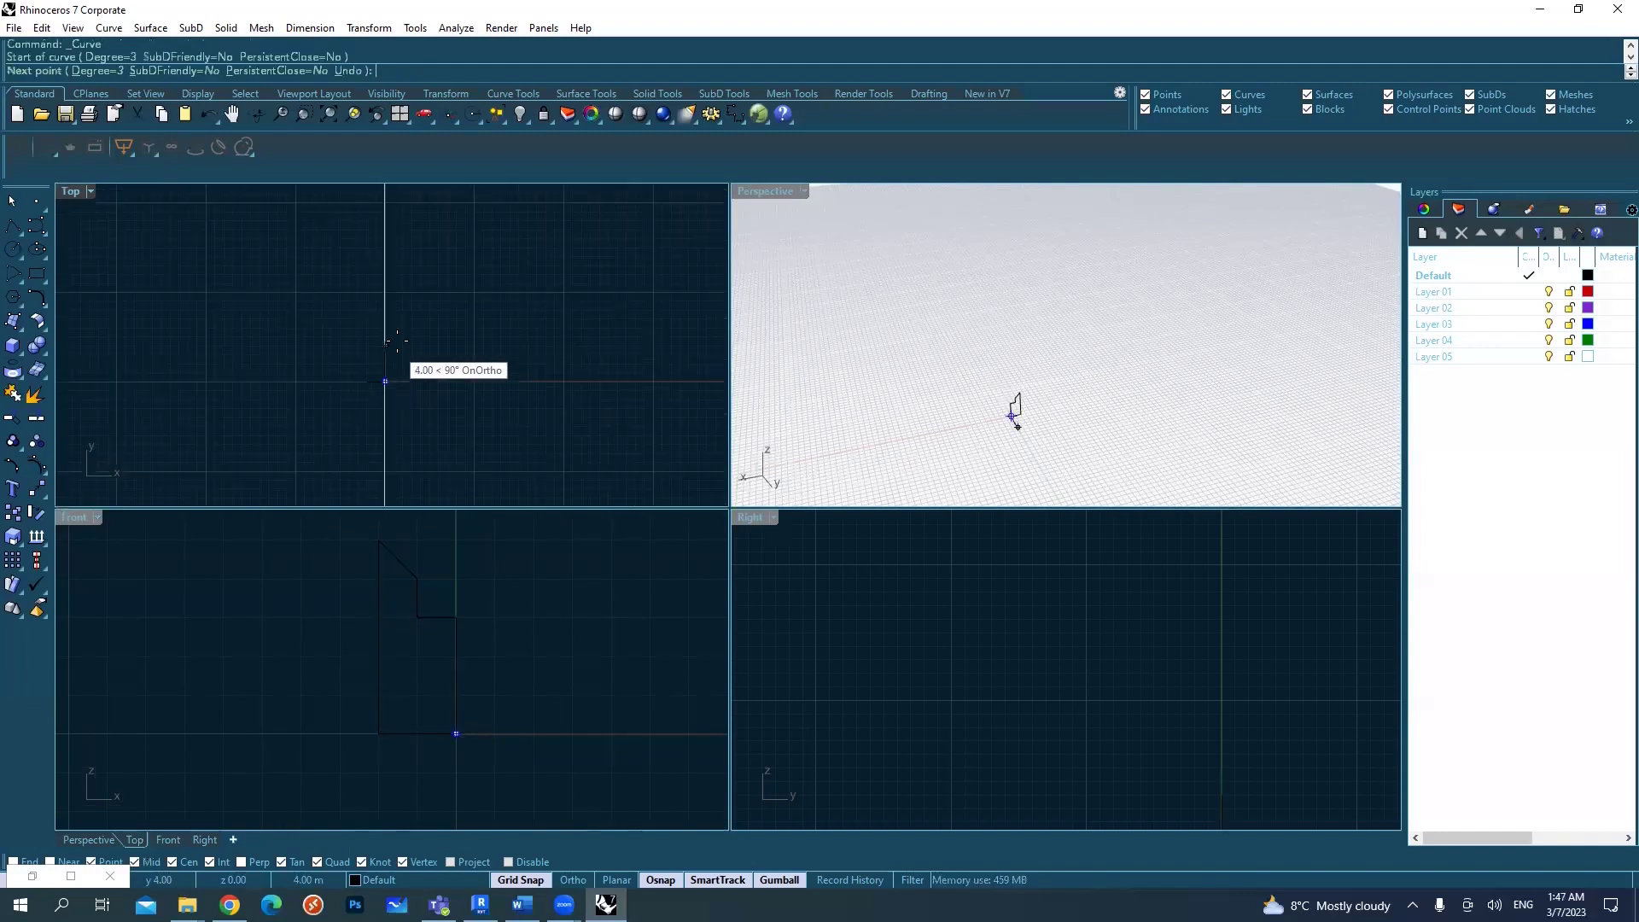
scroll(421, 299, "down", 3)
left_click(350, 374)
left_click(412, 317)
left_click(488, 348)
left_click(595, 293)
right_click_drag(593, 248, 571, 327)
scroll(568, 241, "down", 3)
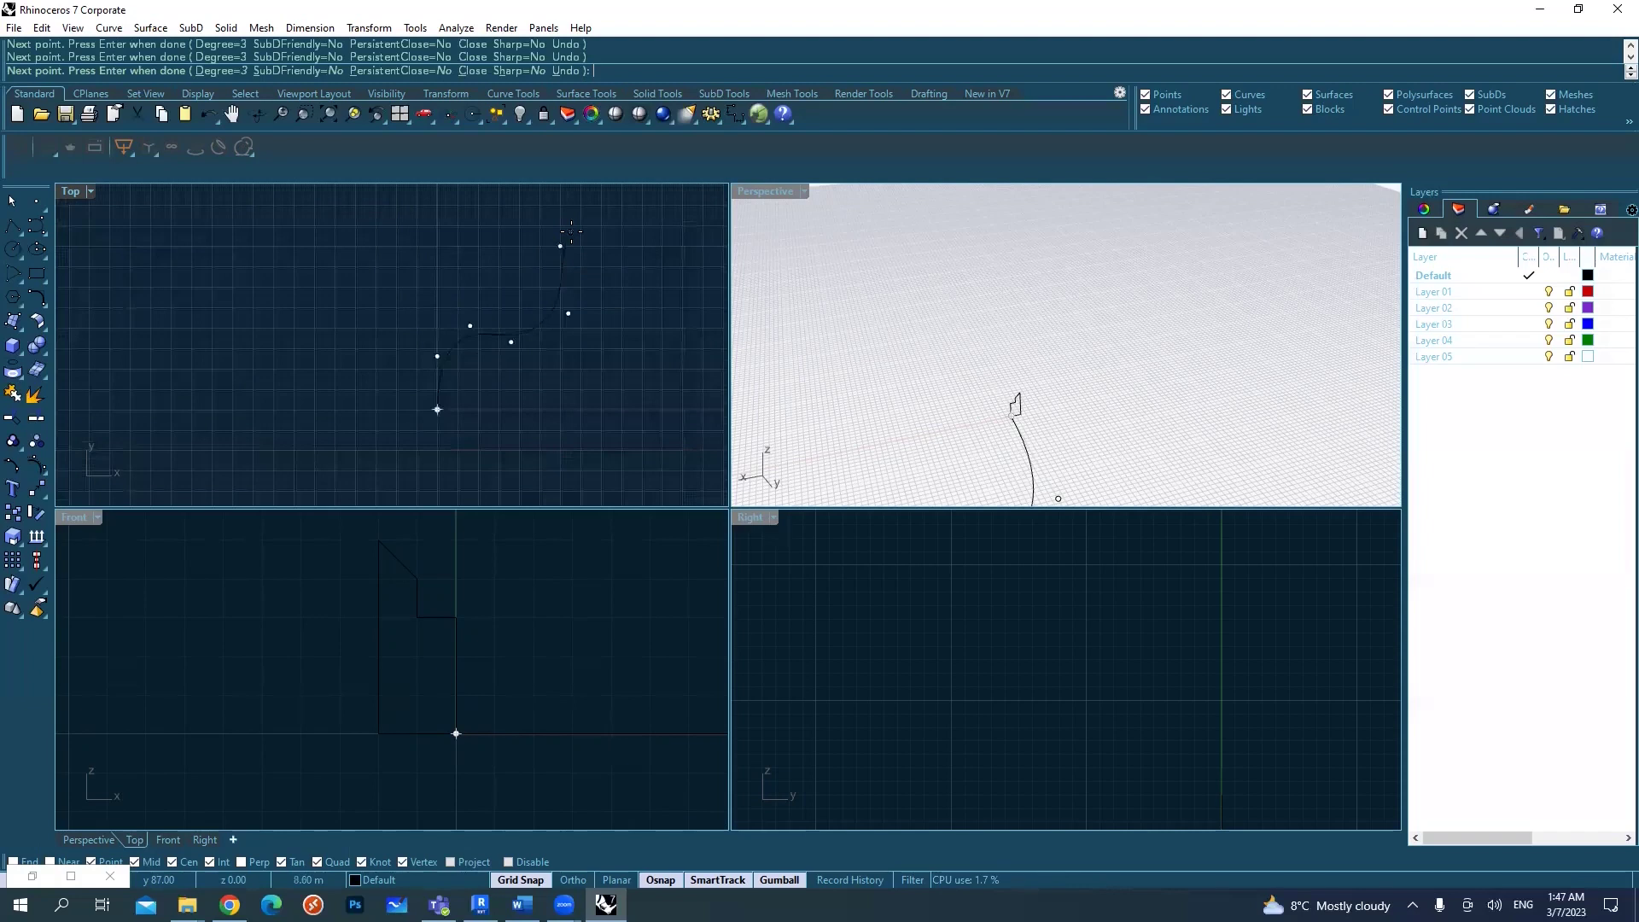
left_click(597, 221)
key("Return")
- Sweep the closed stepped profile along the S-shaped curve with Sweep 1 Rail, accepting the seam point
left_click(566, 266)
right_click_drag(566, 266, 515, 279)
scroll(1012, 342, "down", 5)
right_click_drag(1012, 342, 1080, 305)
scroll(1072, 307, "up", 3)
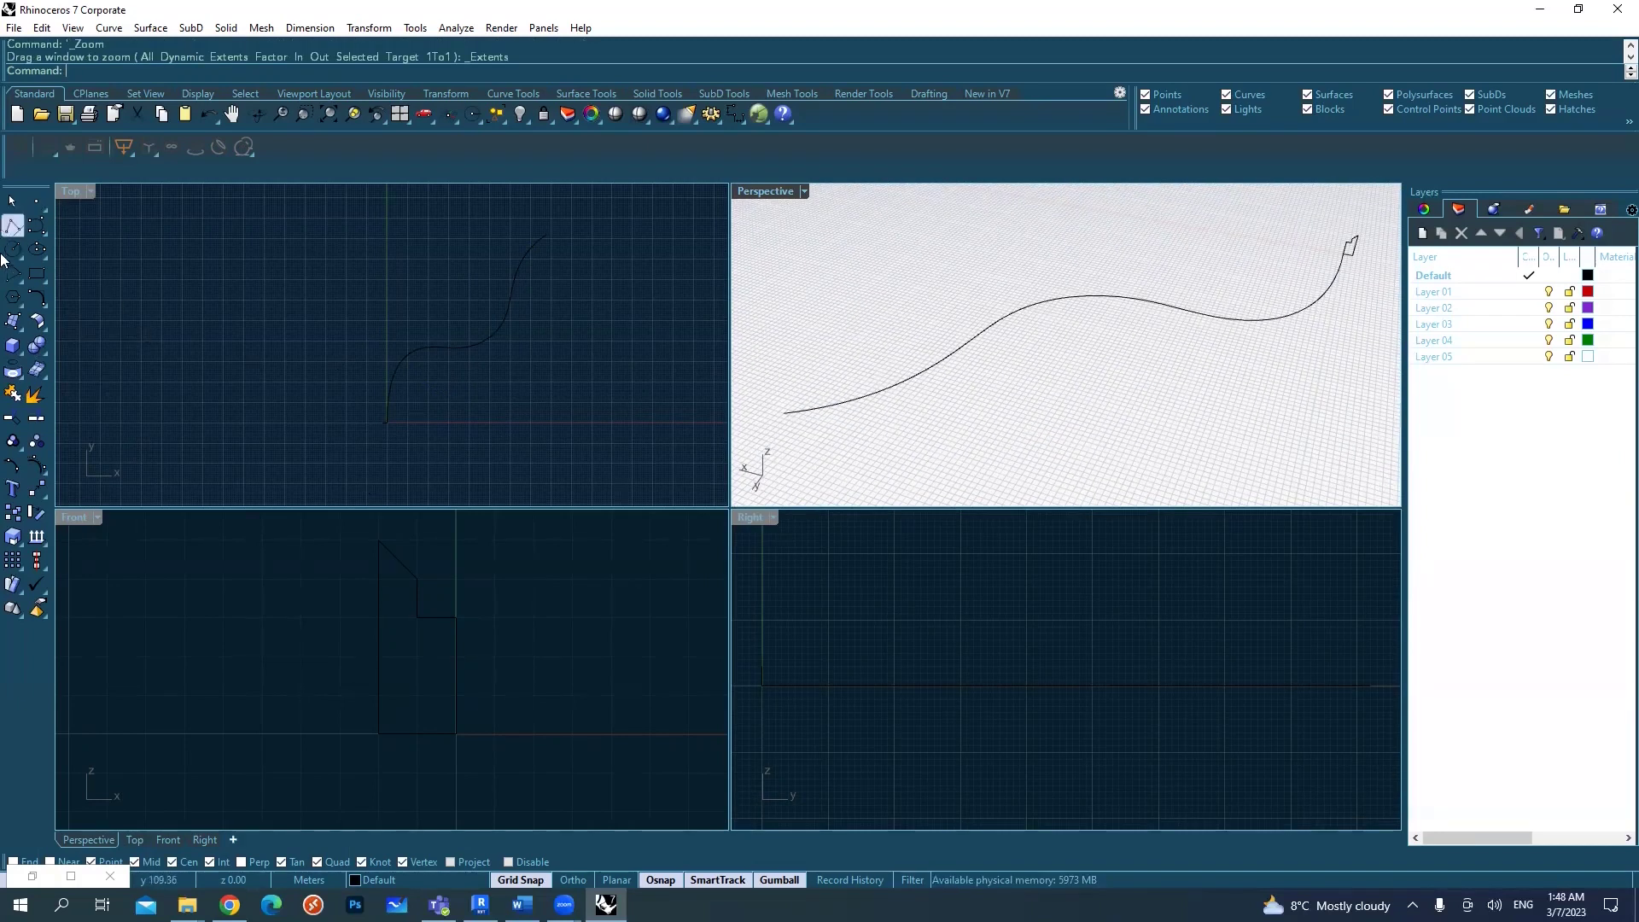
left_click(21, 336)
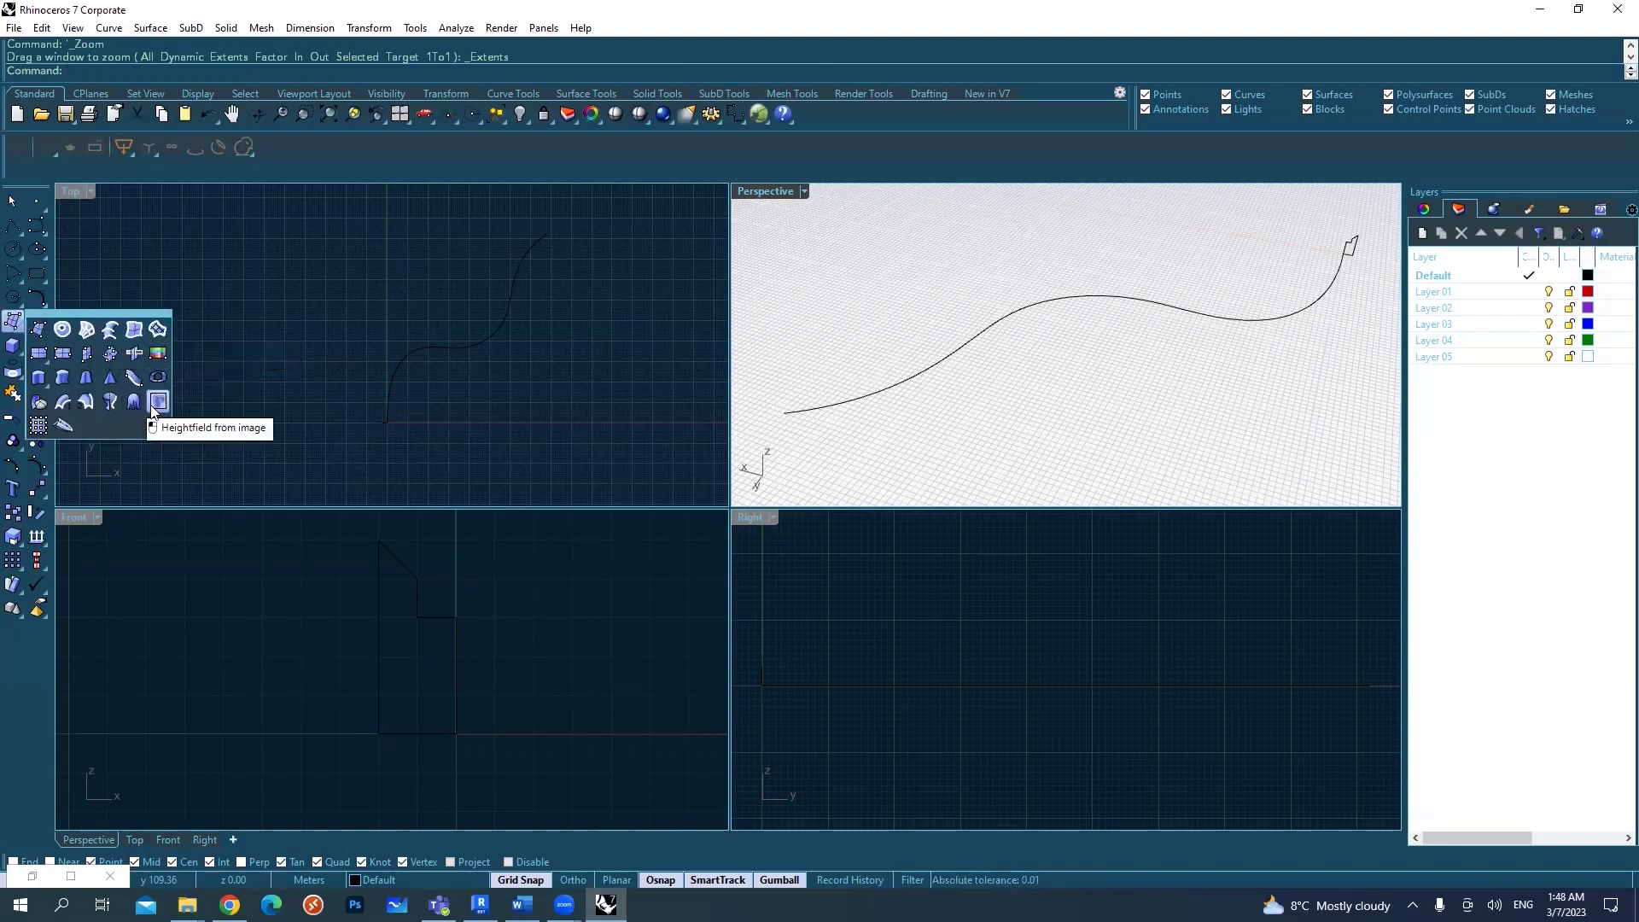
left_click(60, 402)
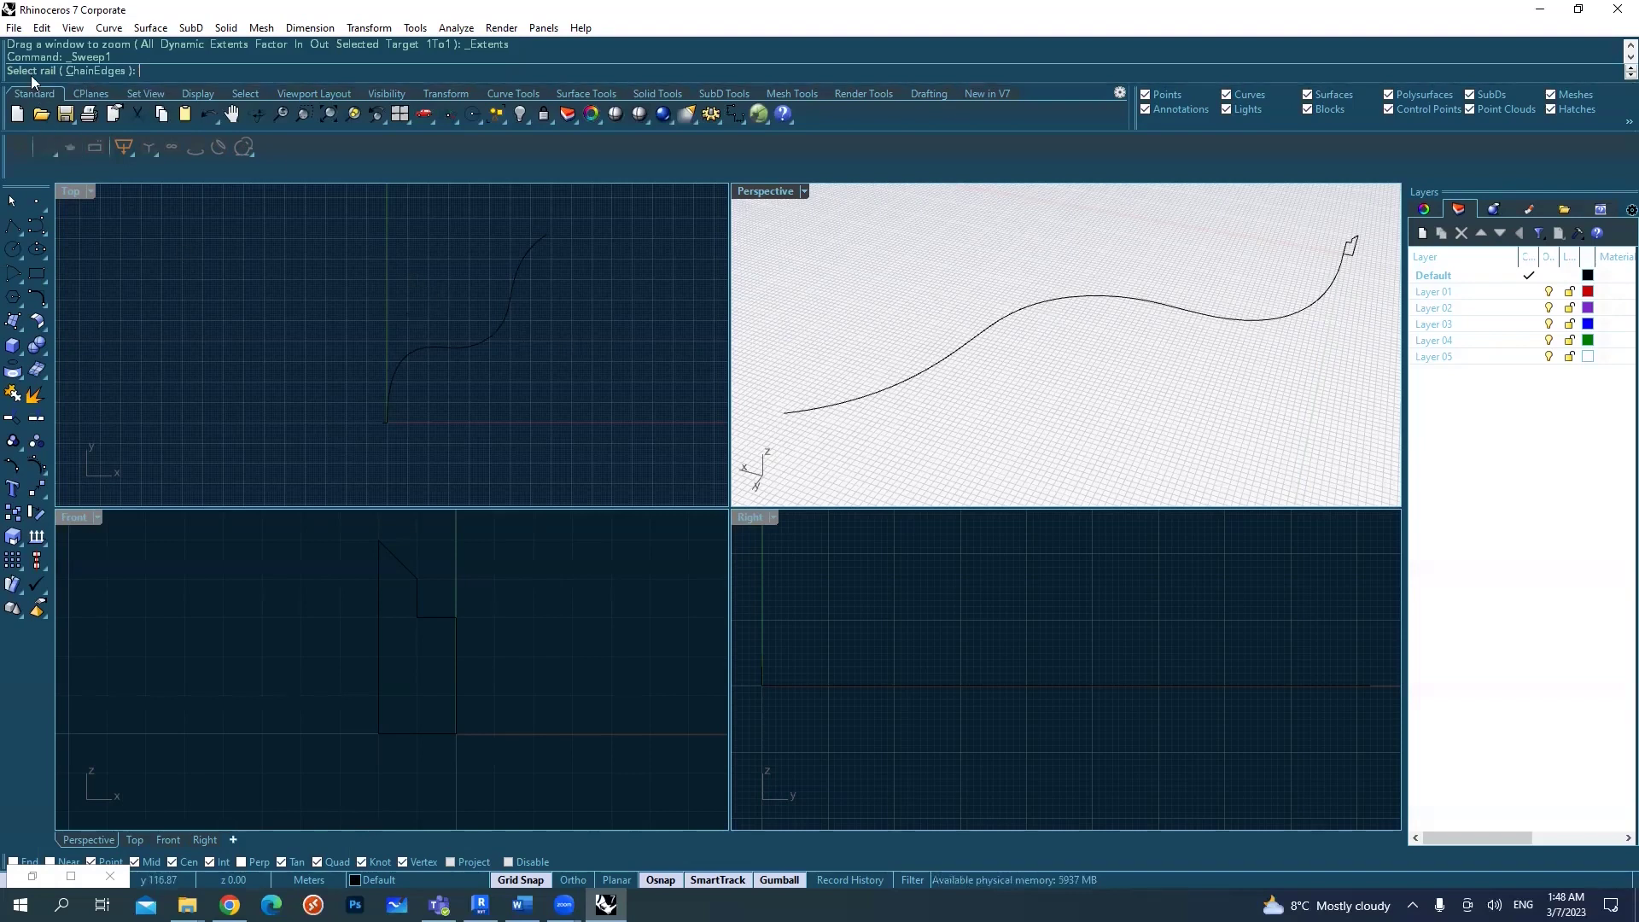
left_click(1220, 321)
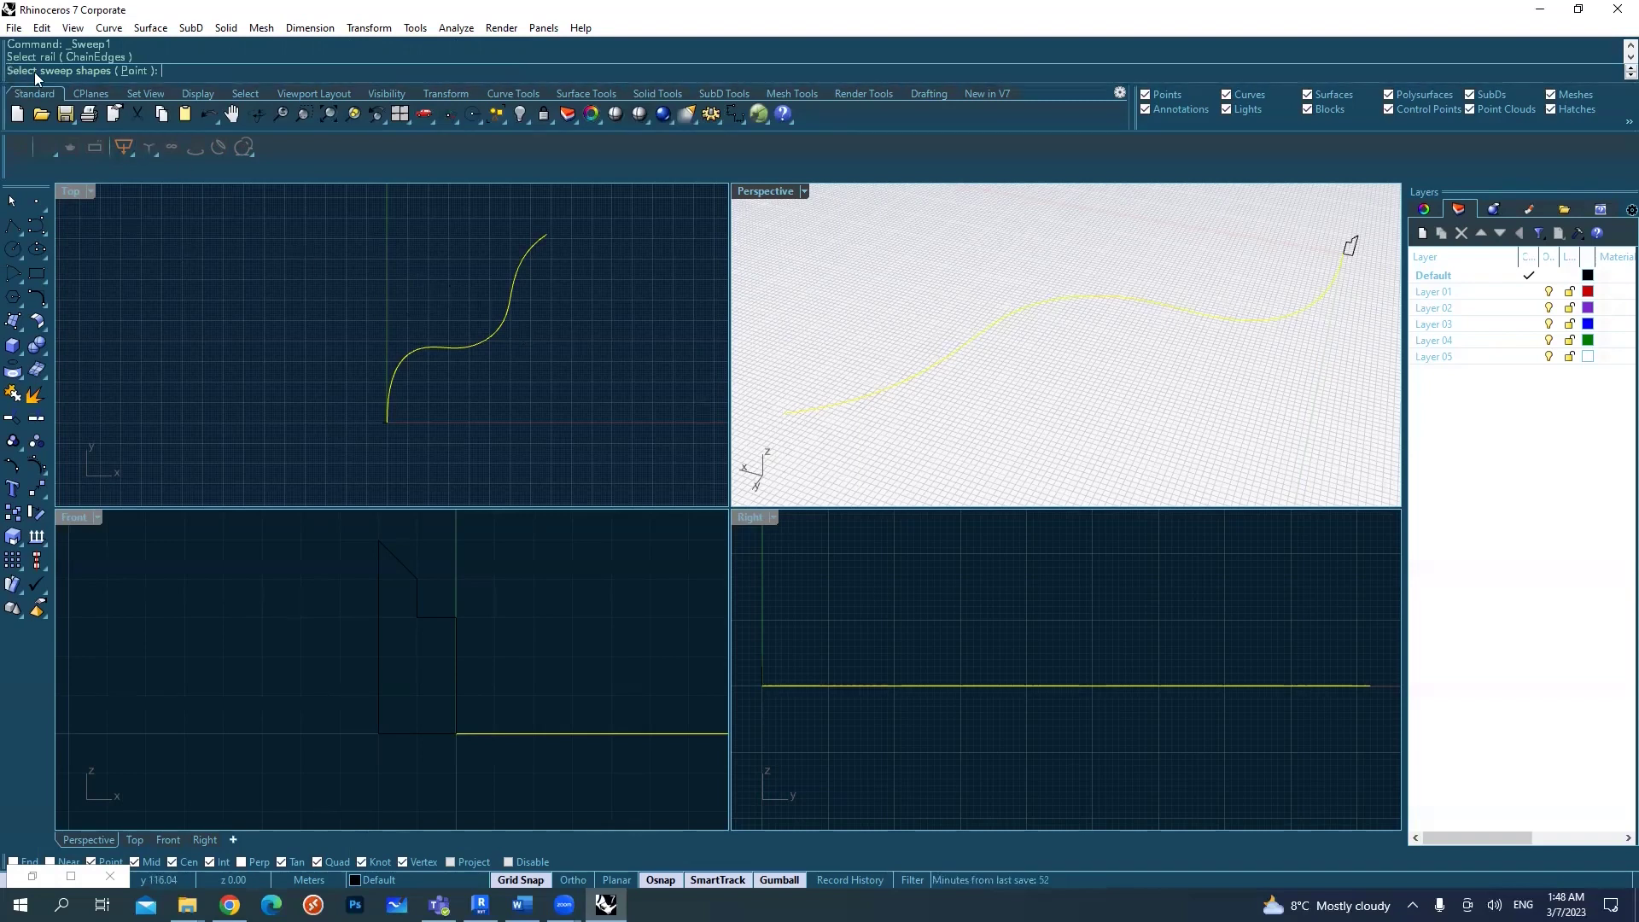
left_click(1356, 256)
right_click_drag(1350, 275, 1349, 285)
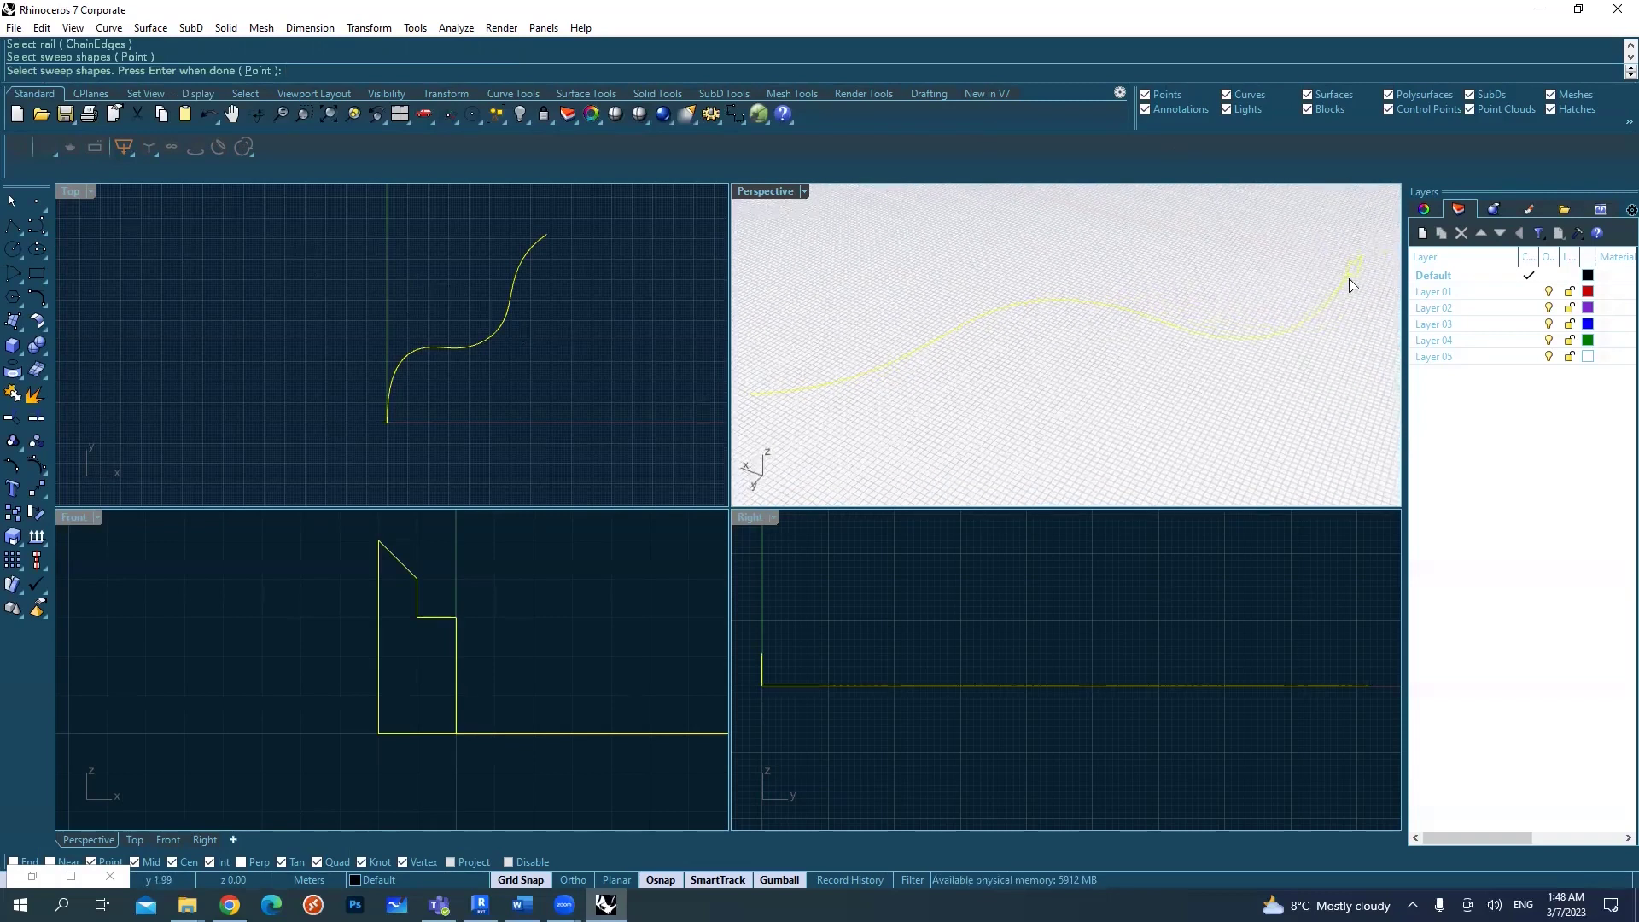
right_click(1349, 285)
right_click_drag(1328, 281, 987, 304)
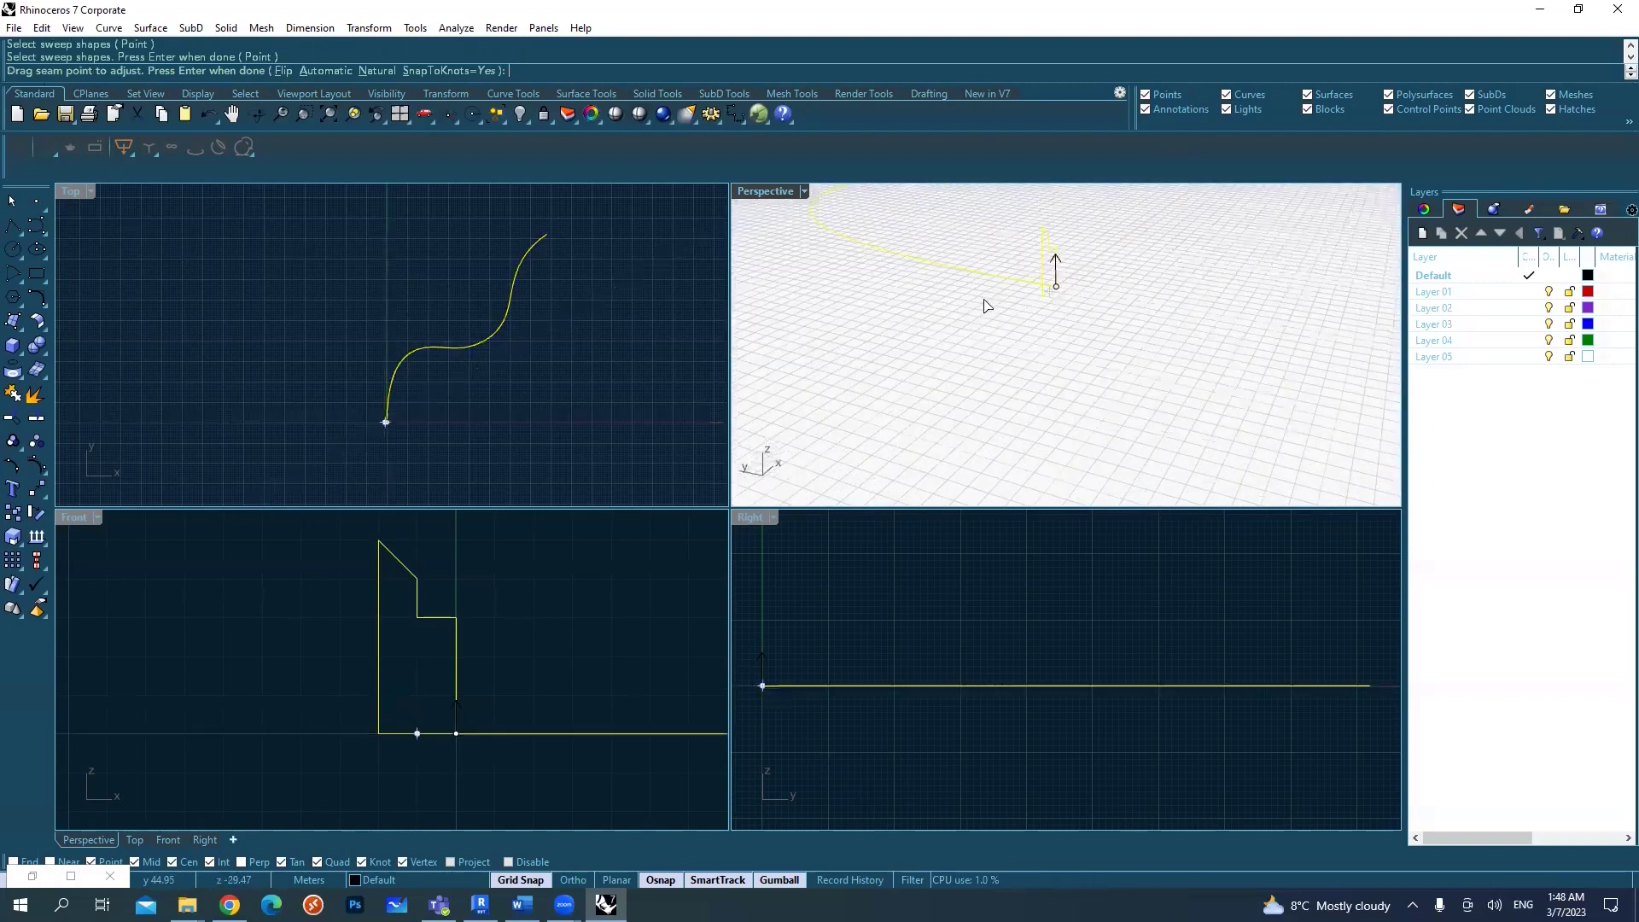
left_click(1064, 306)
right_click(1143, 281)
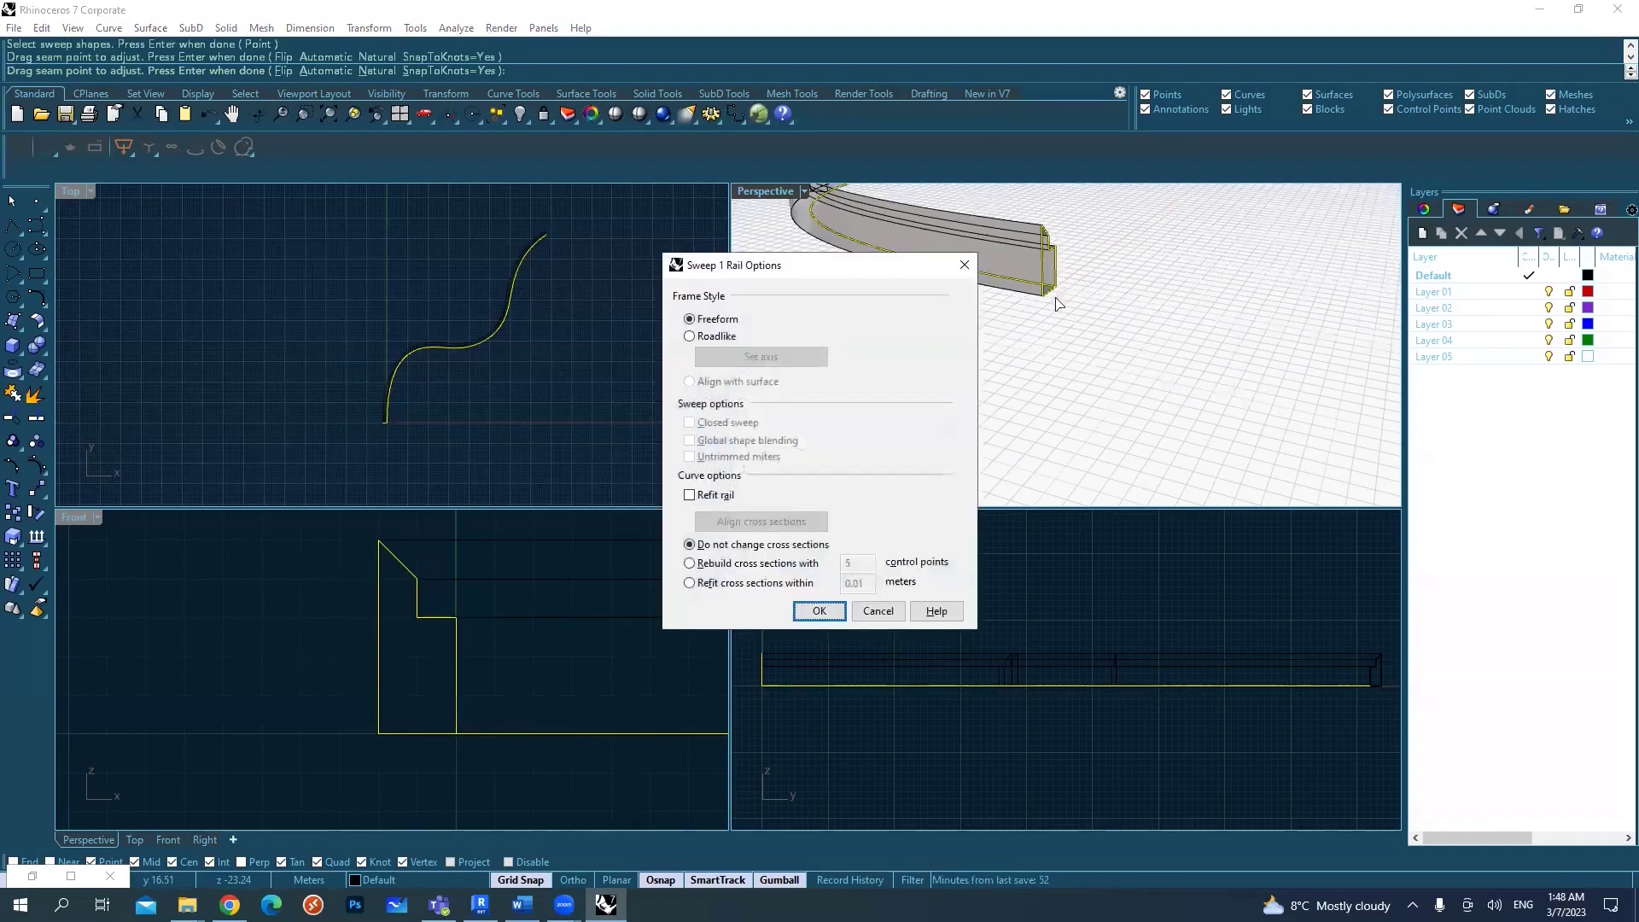
- Try rebuilding the sweep's cross sections with 5 control points and inspect the preview in the Perspective view
left_click_drag(803, 272, 1305, 230)
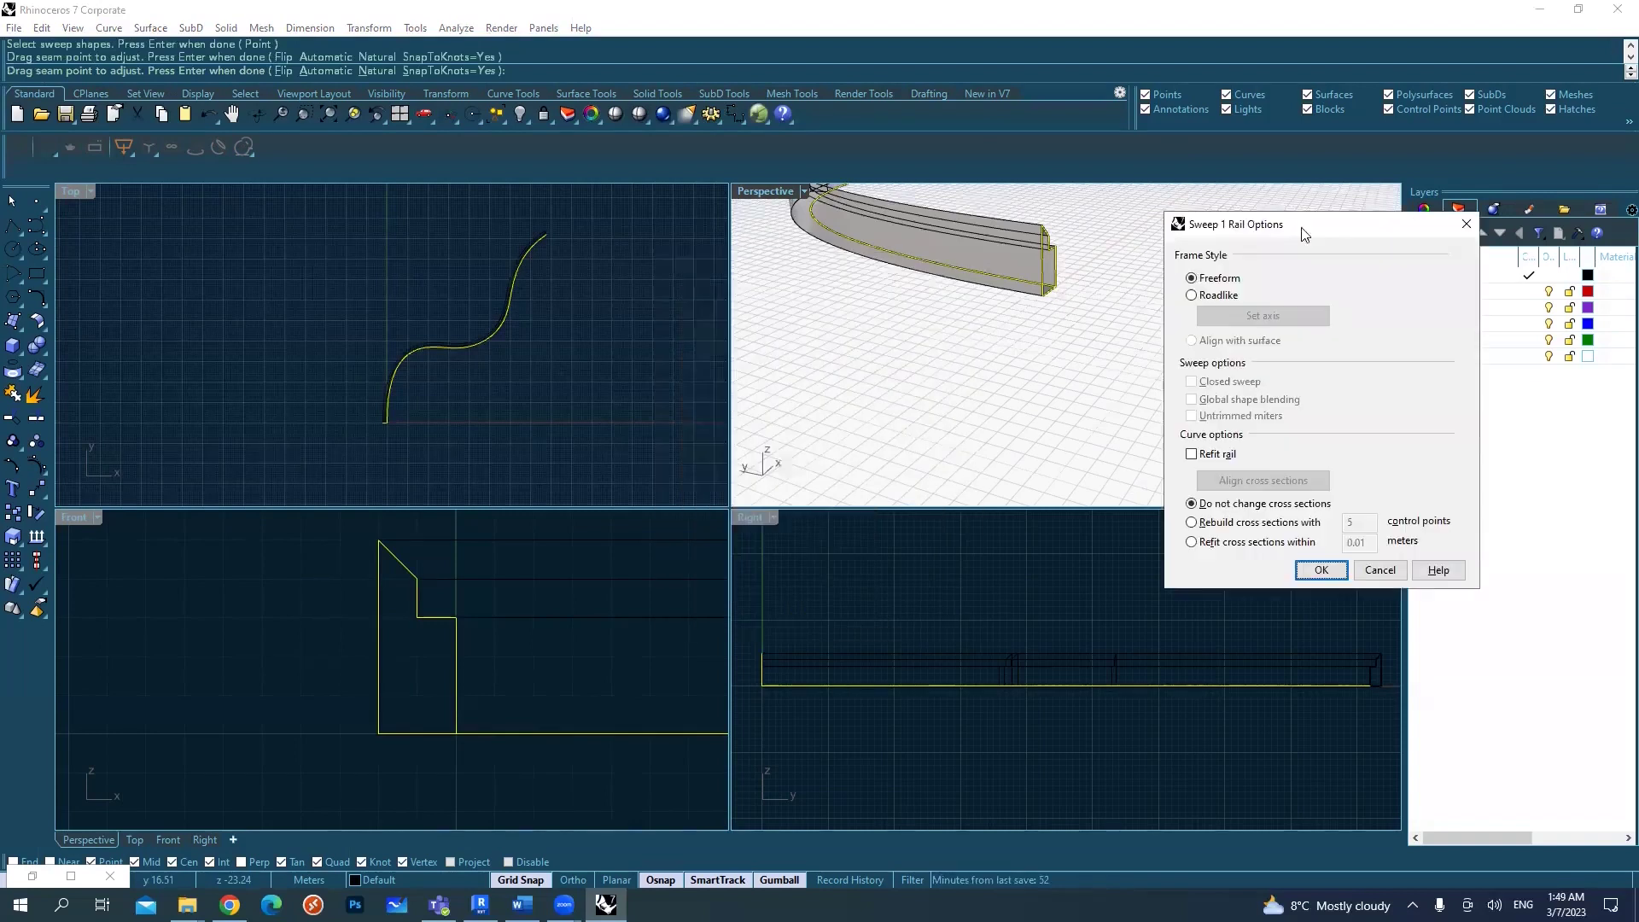
scroll(1045, 295, "down", 5)
right_click_drag(1024, 297, 824, 340, "shift")
left_click(1167, 226)
left_click_drag(1167, 226, 1089, 214)
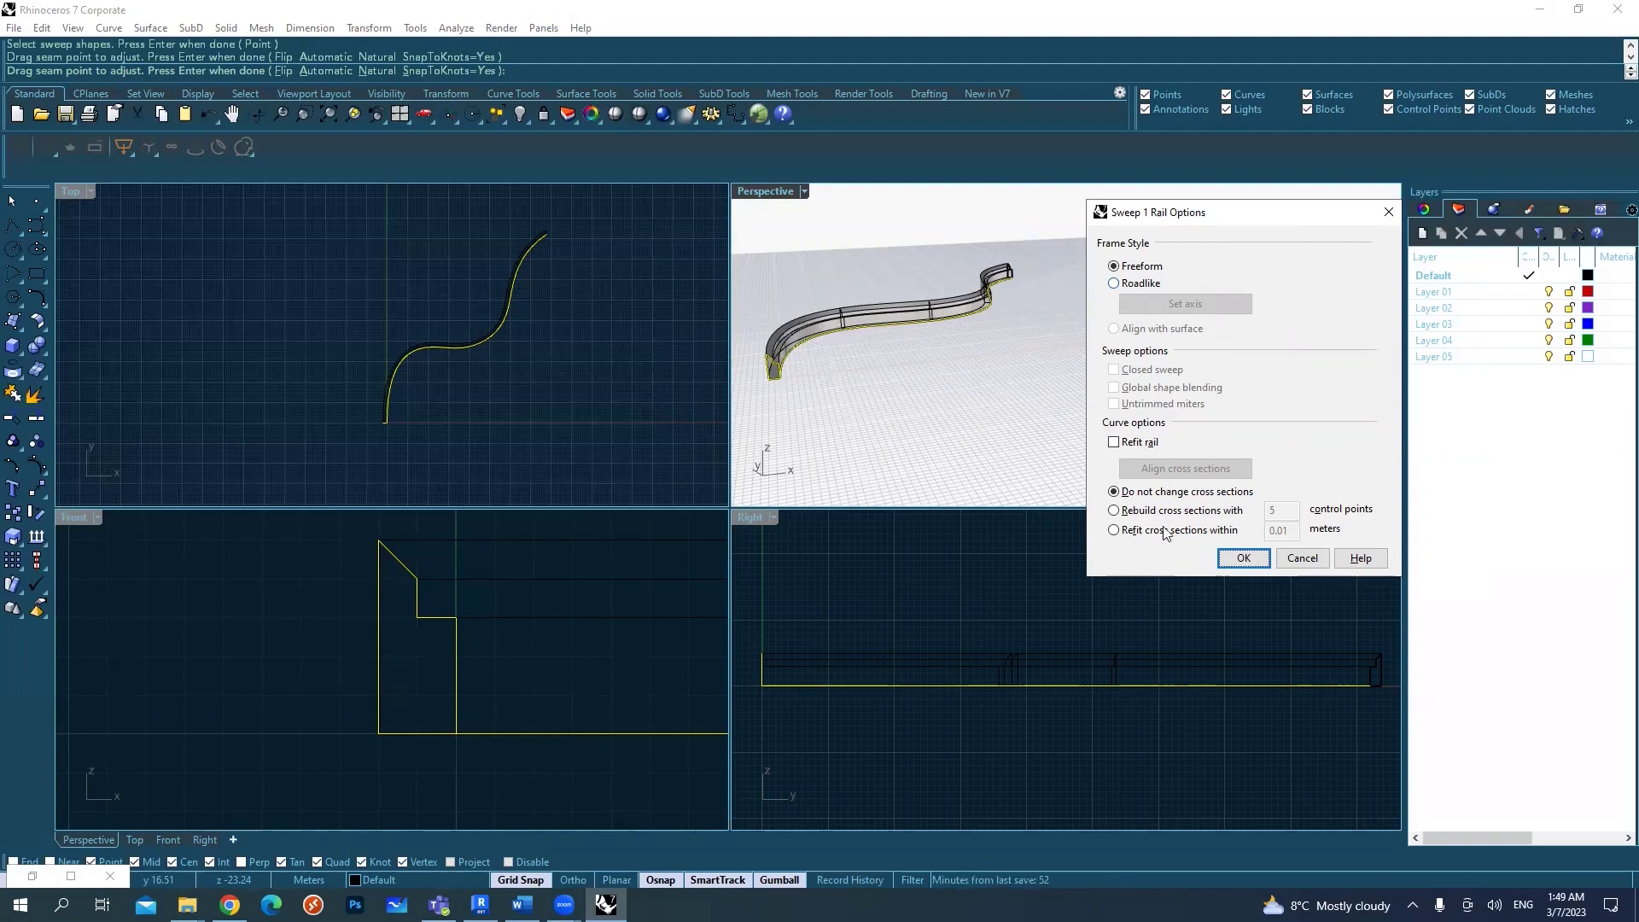
left_click(1135, 511)
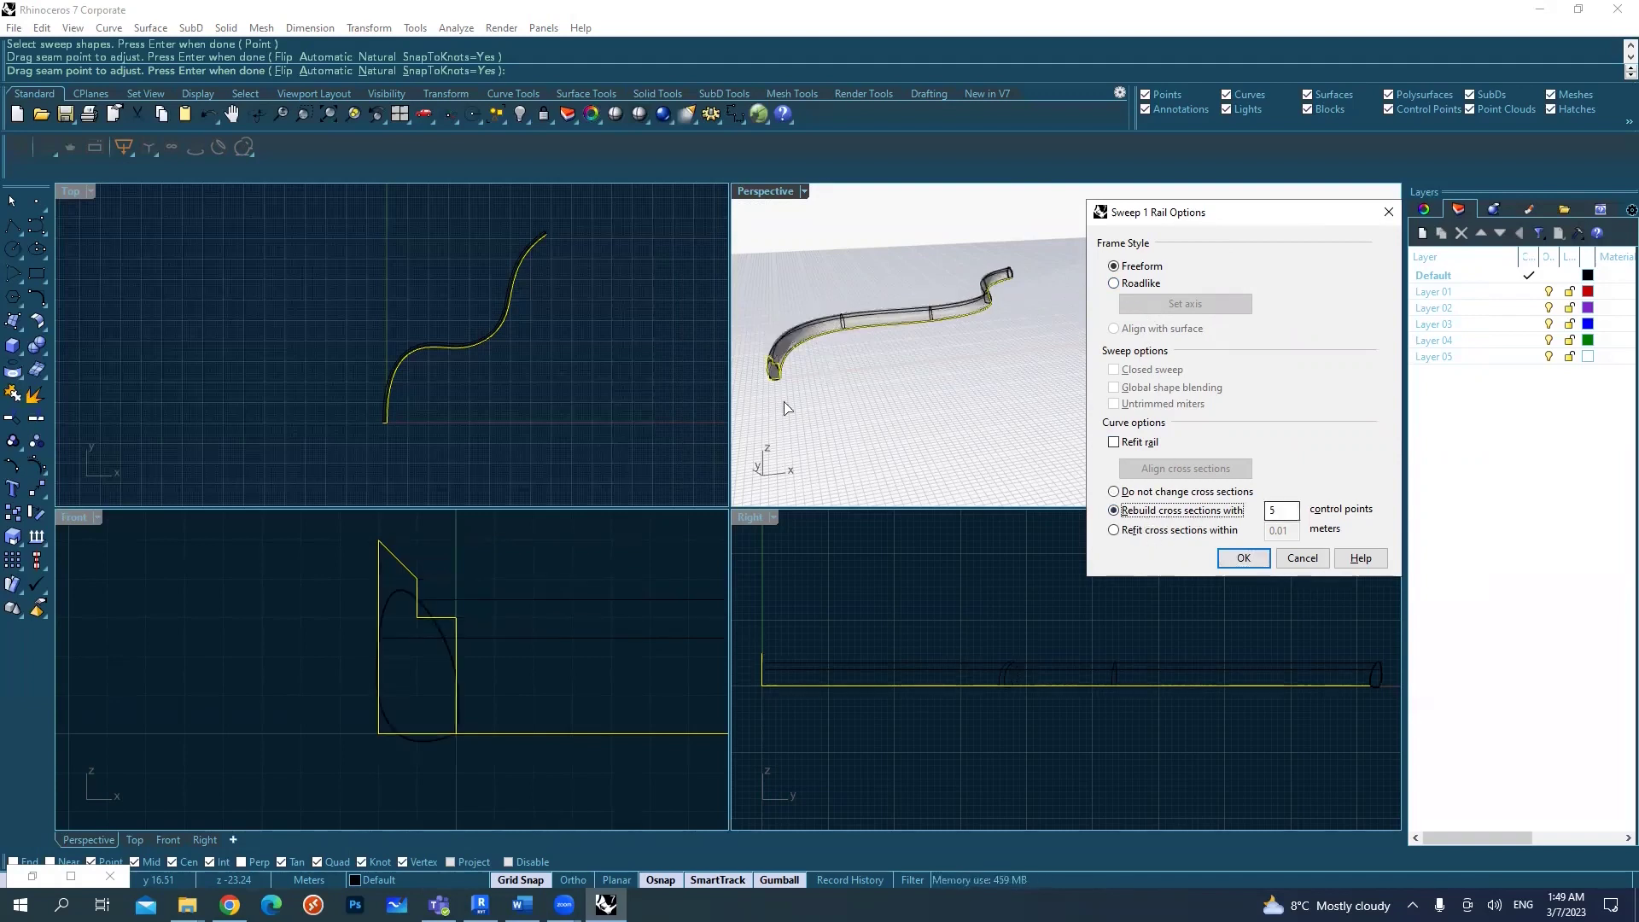
scroll(786, 408, "up", 3)
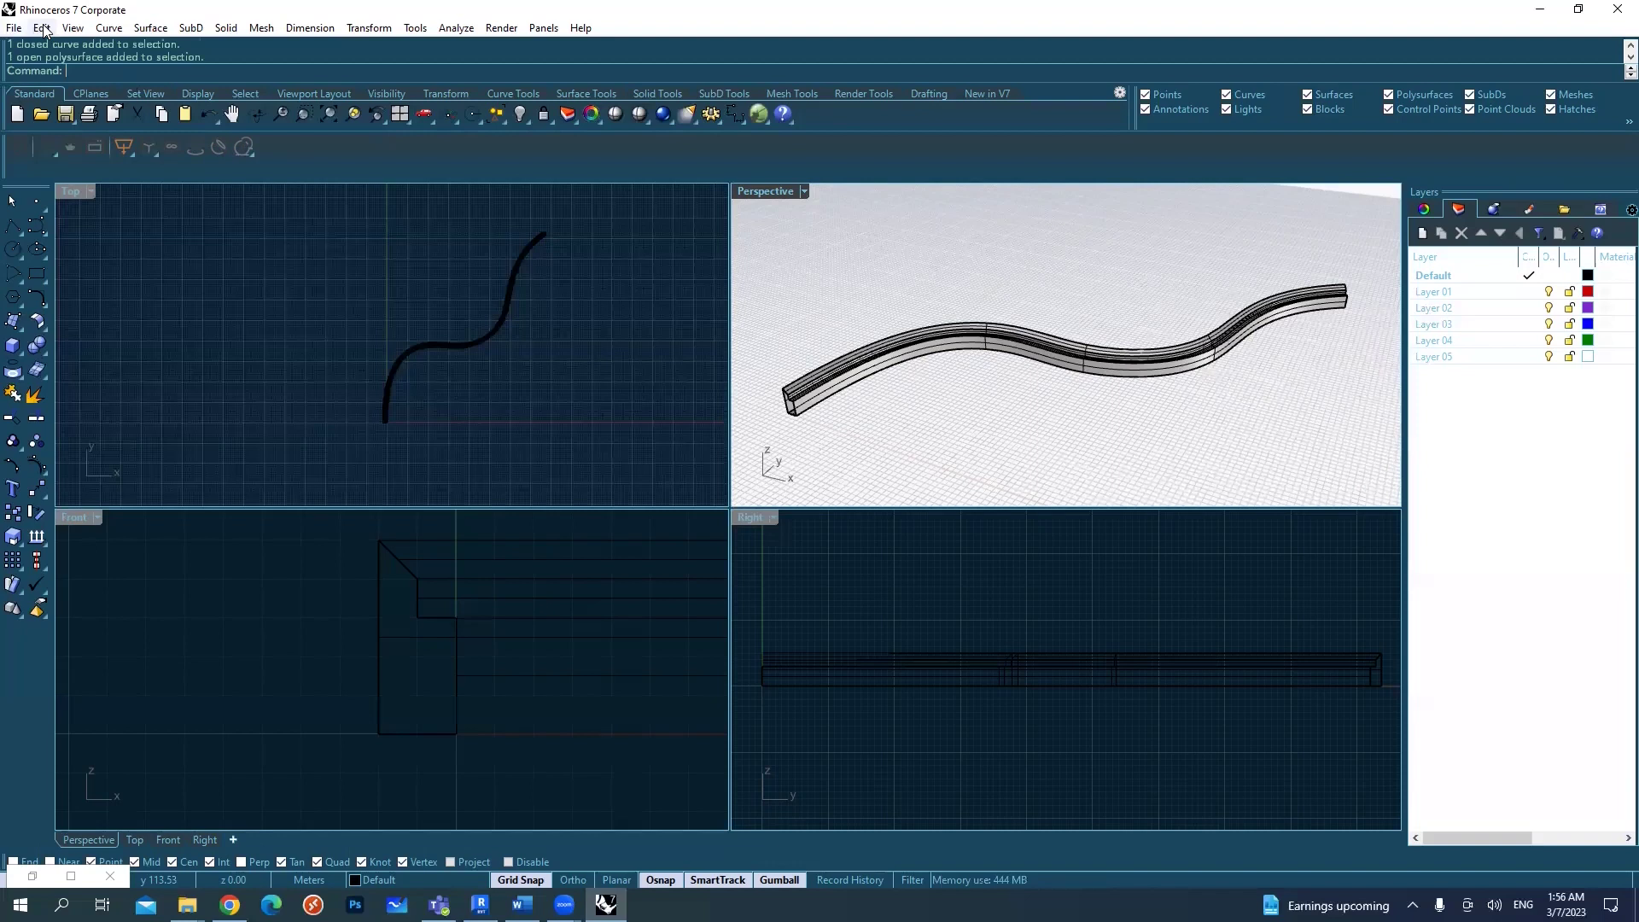
left_click(149, 28)
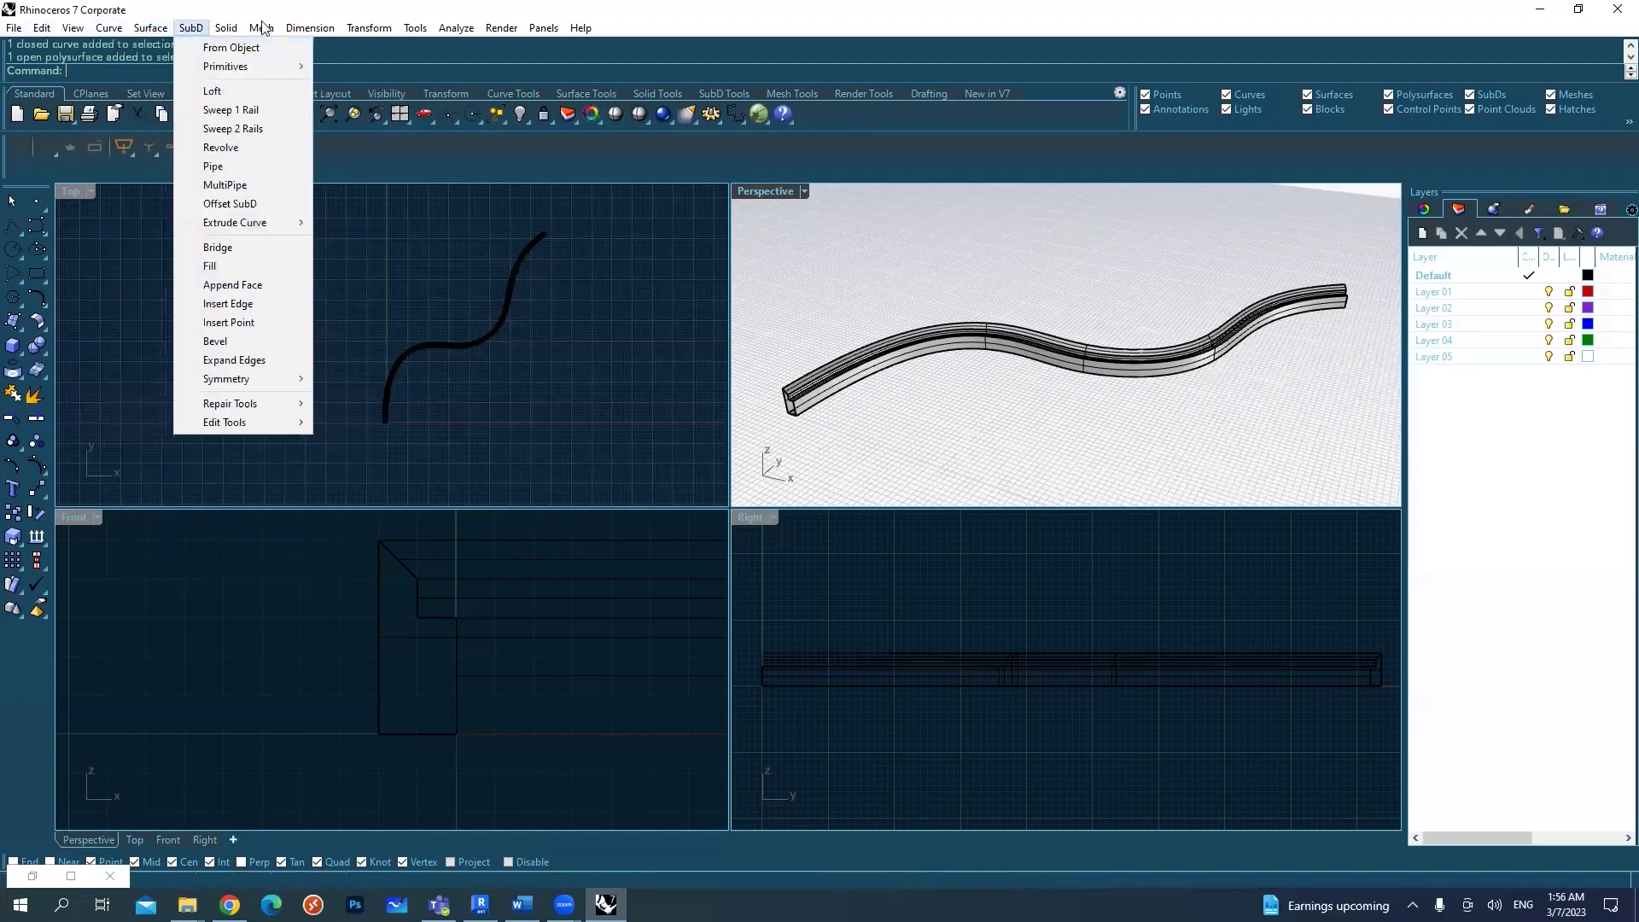
mouse_move(156, 31)
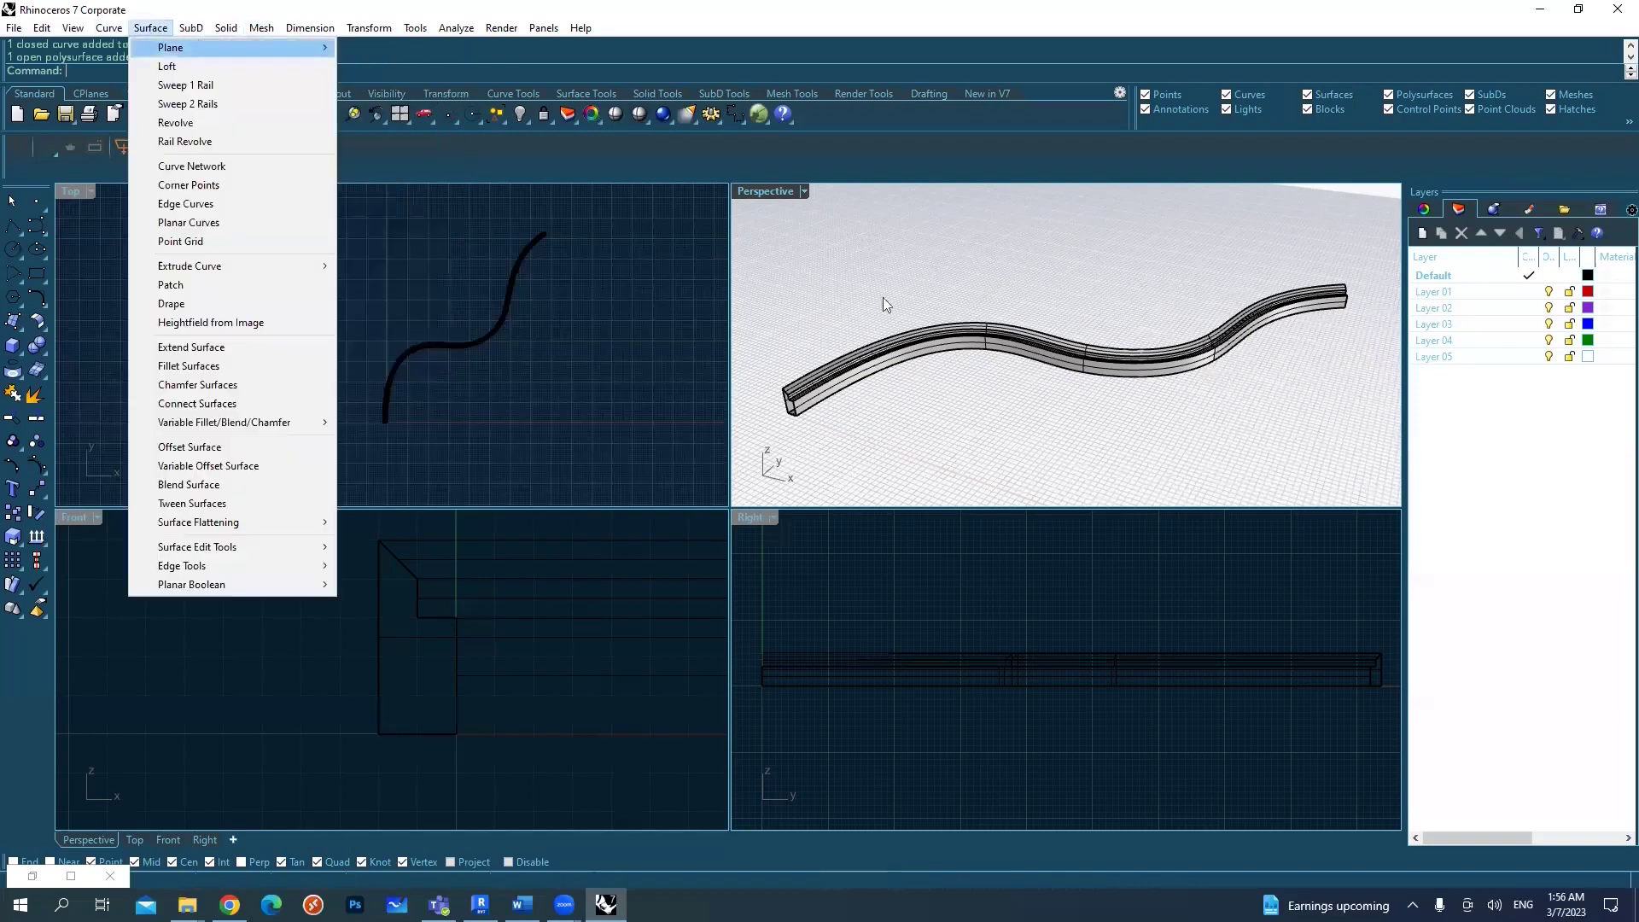
- Explode the swept polysurface into separate surfaces
left_click(1029, 366)
scroll(1038, 324, "up", 2)
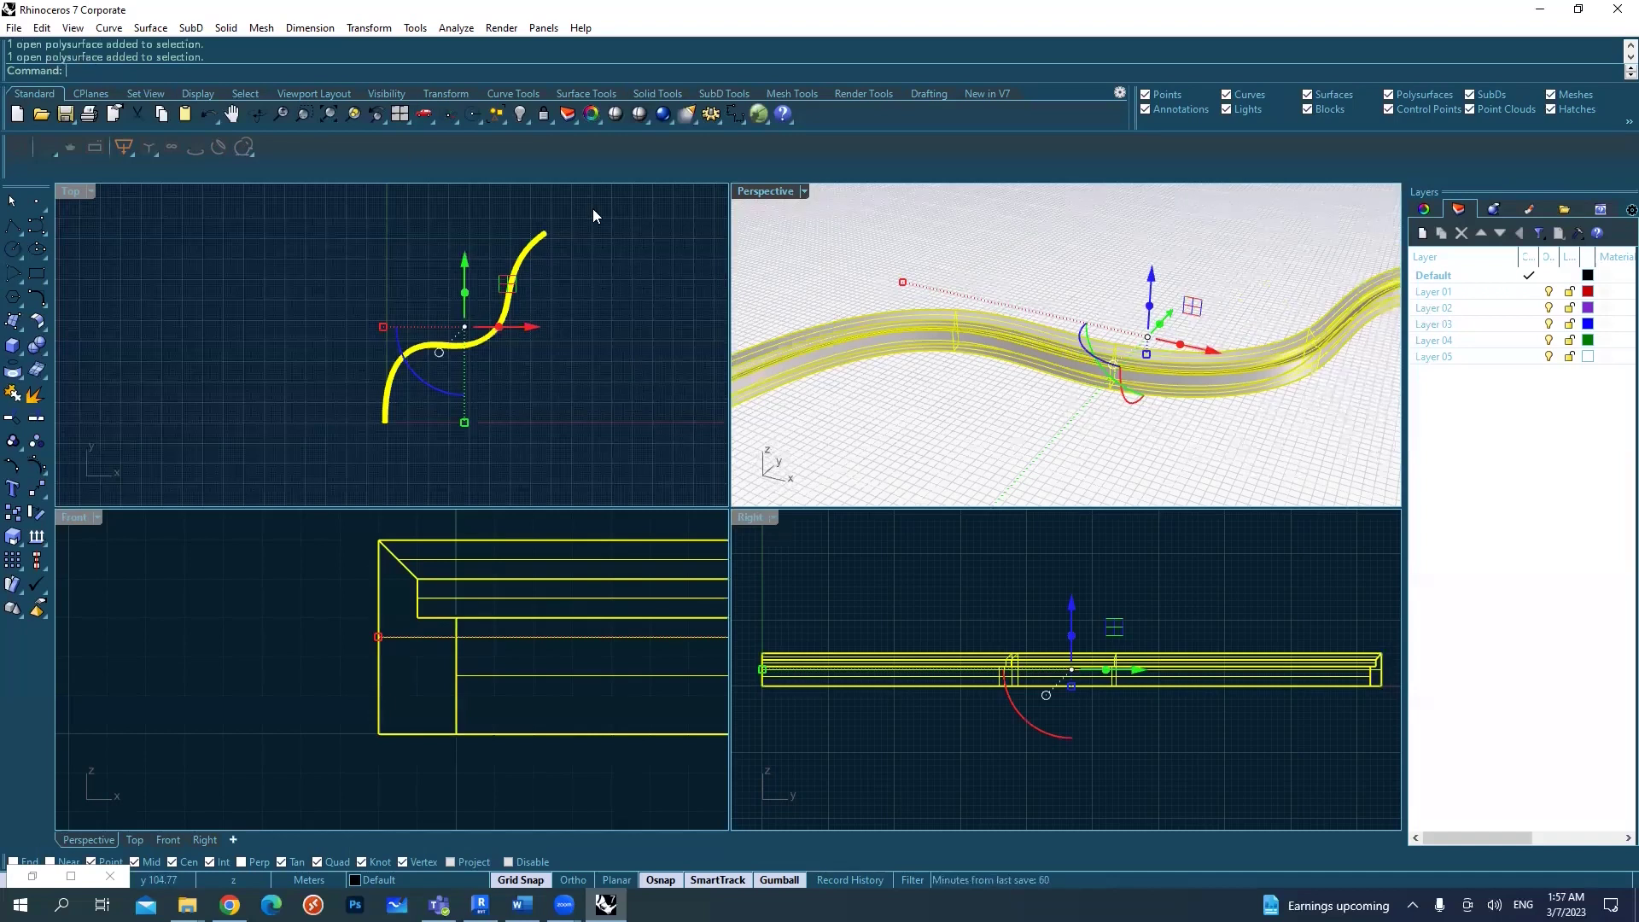
right_click_drag(1007, 328, 1101, 362)
scroll(1077, 391, "up", 5)
scroll(1063, 431, "down", 3)
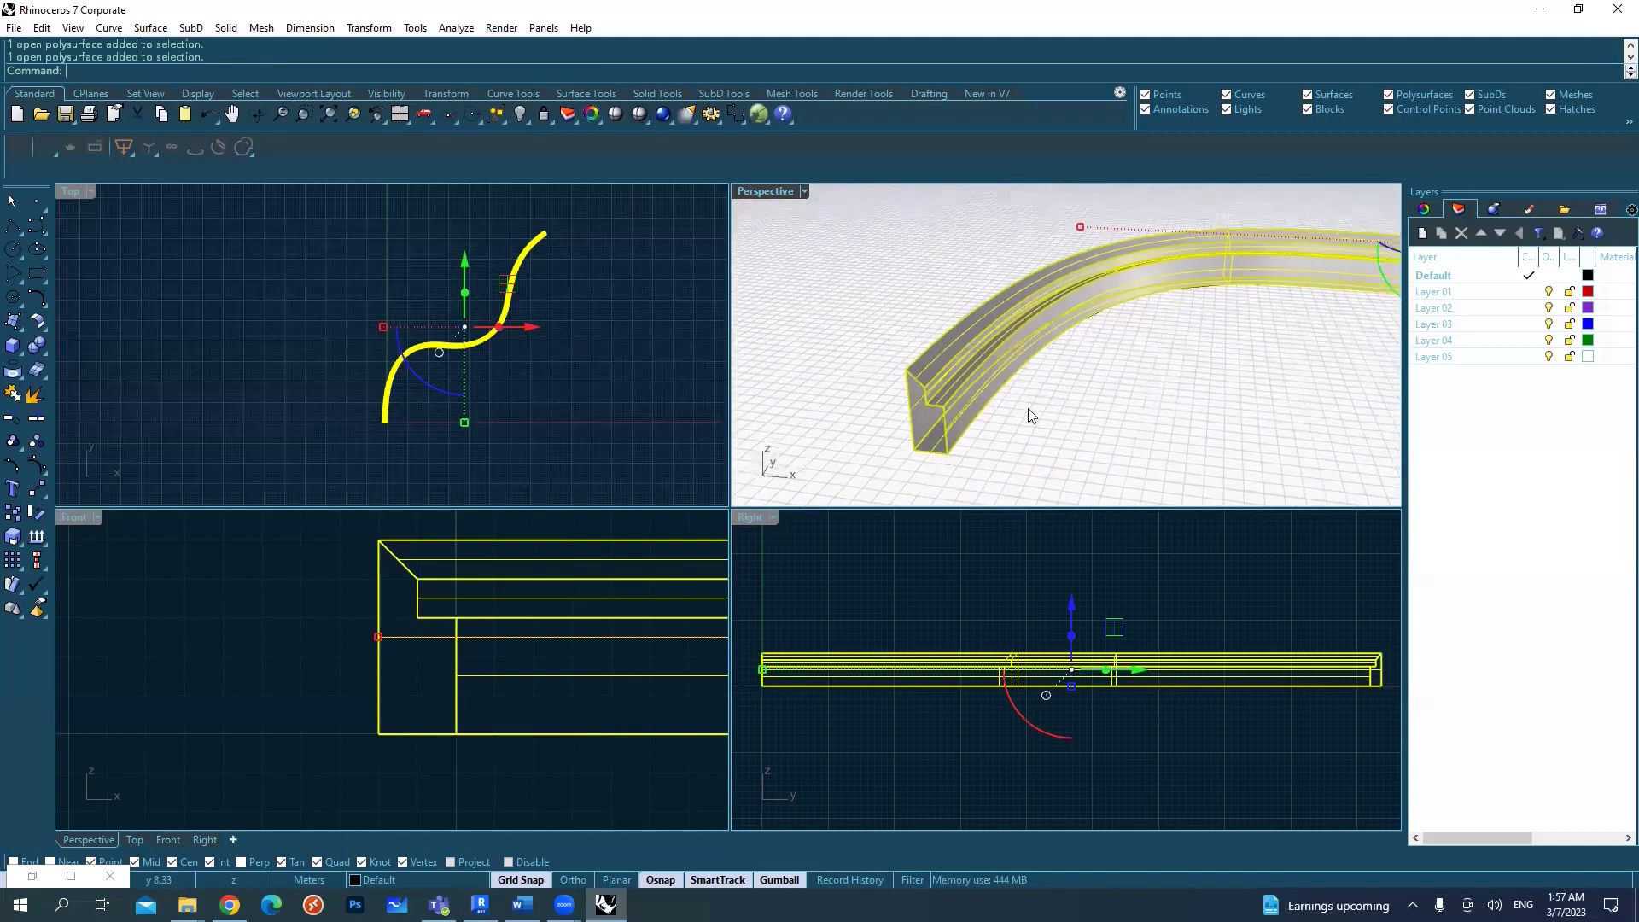
left_click(35, 395)
- Examine the exploded sweep by selecting its ledge, step, top and side surfaces one after another in the Perspective view
scroll(968, 394, "up", 3)
left_click(968, 394)
scroll(1055, 378, "down", 3)
right_click_drag(1055, 377, 1165, 380, "shift")
scroll(961, 368, "up", 4)
left_click(988, 376)
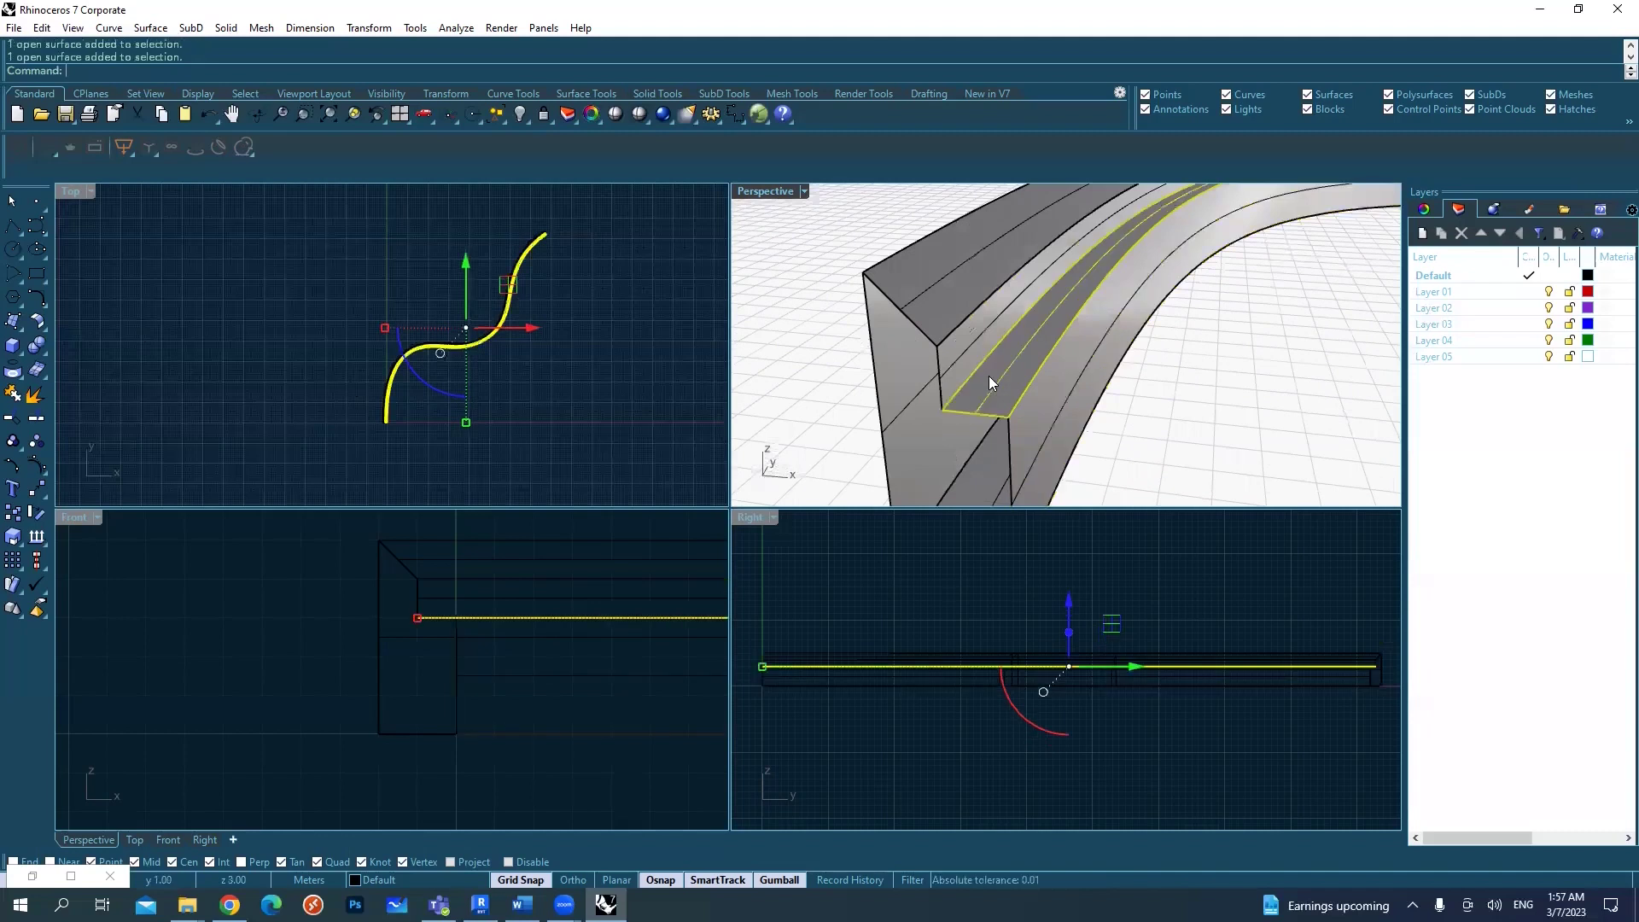
scroll(956, 374, "down", 3)
scroll(944, 374, "up", 4)
left_click(931, 379)
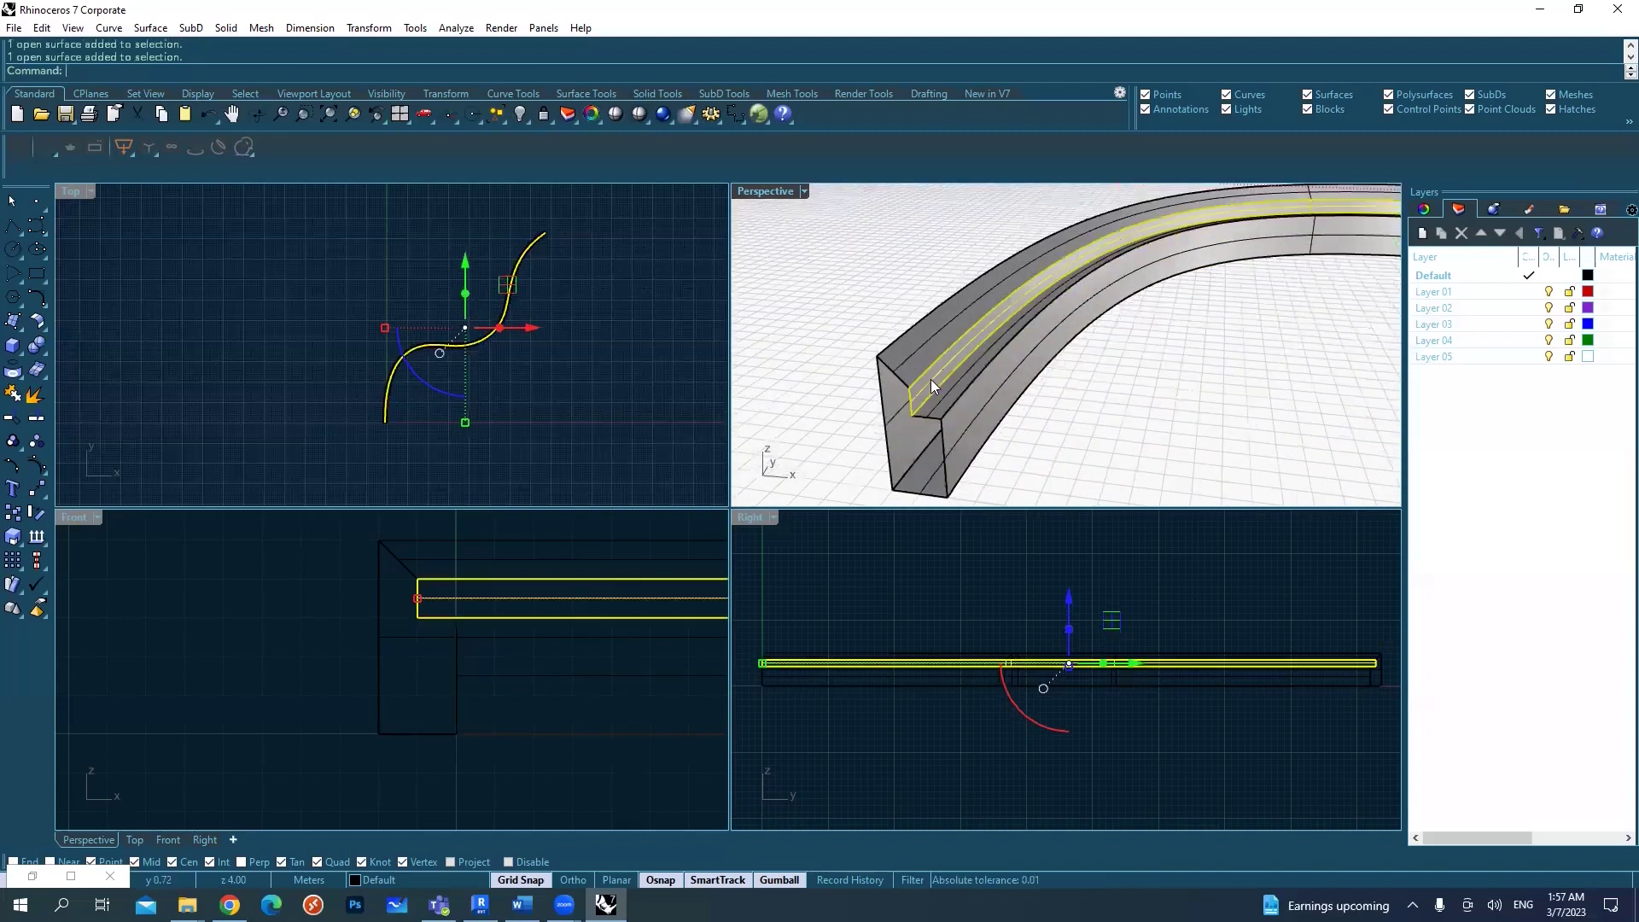
left_click(919, 356)
left_click(894, 408)
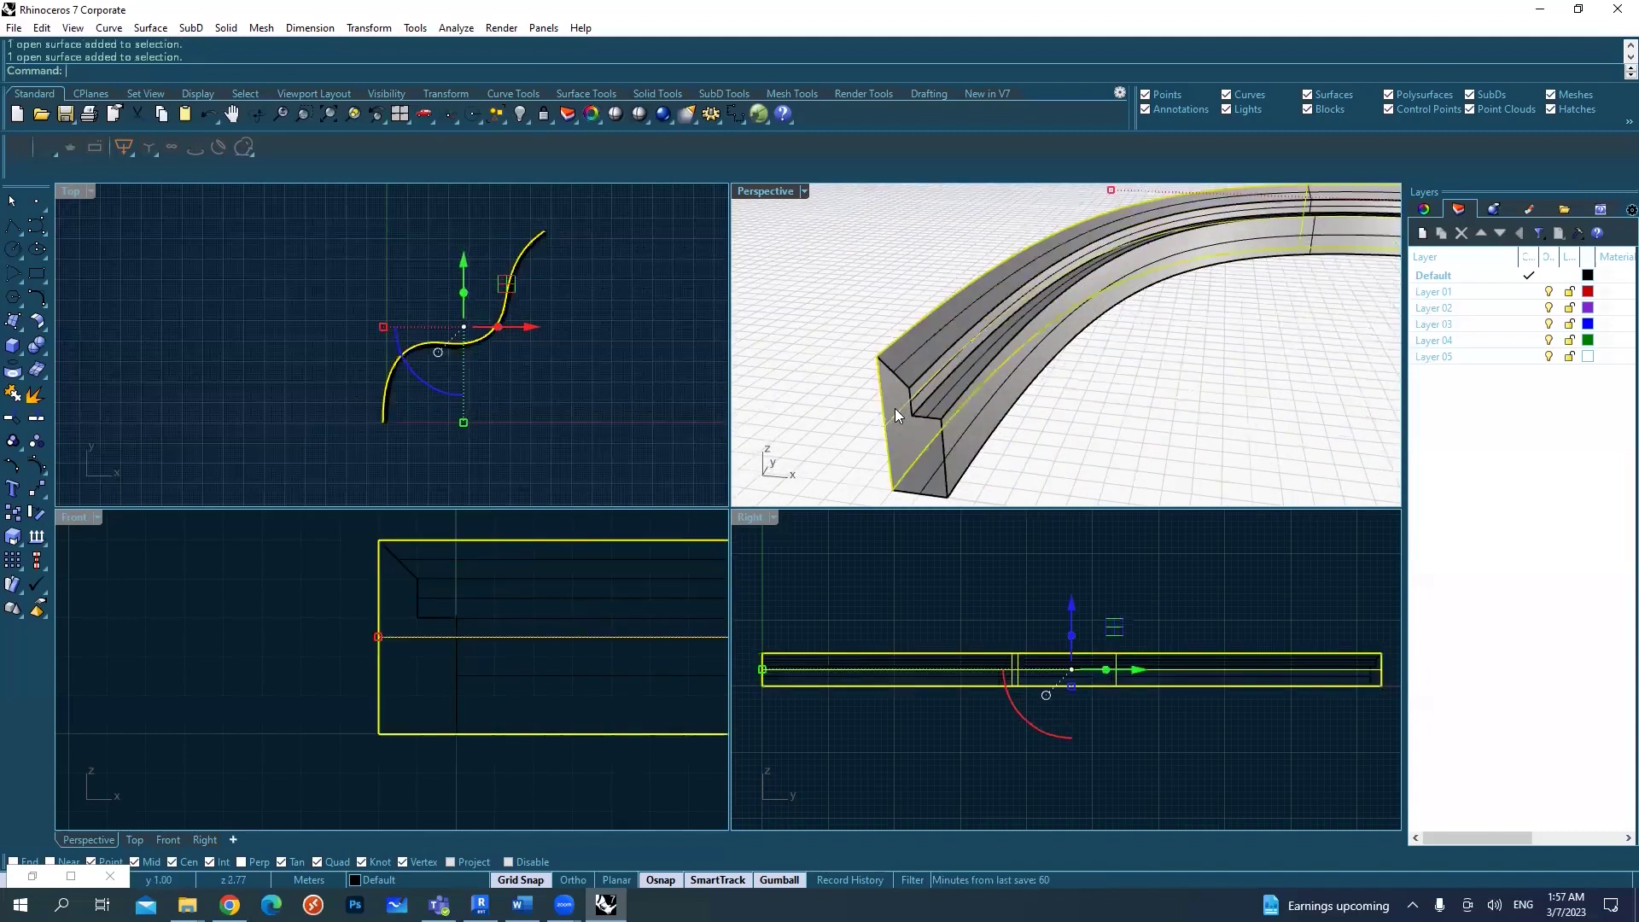
scroll(1004, 424, "down", 4)
right_click_drag(1259, 373, 1077, 396, "shift")
right_click_drag(1294, 294, 1104, 391)
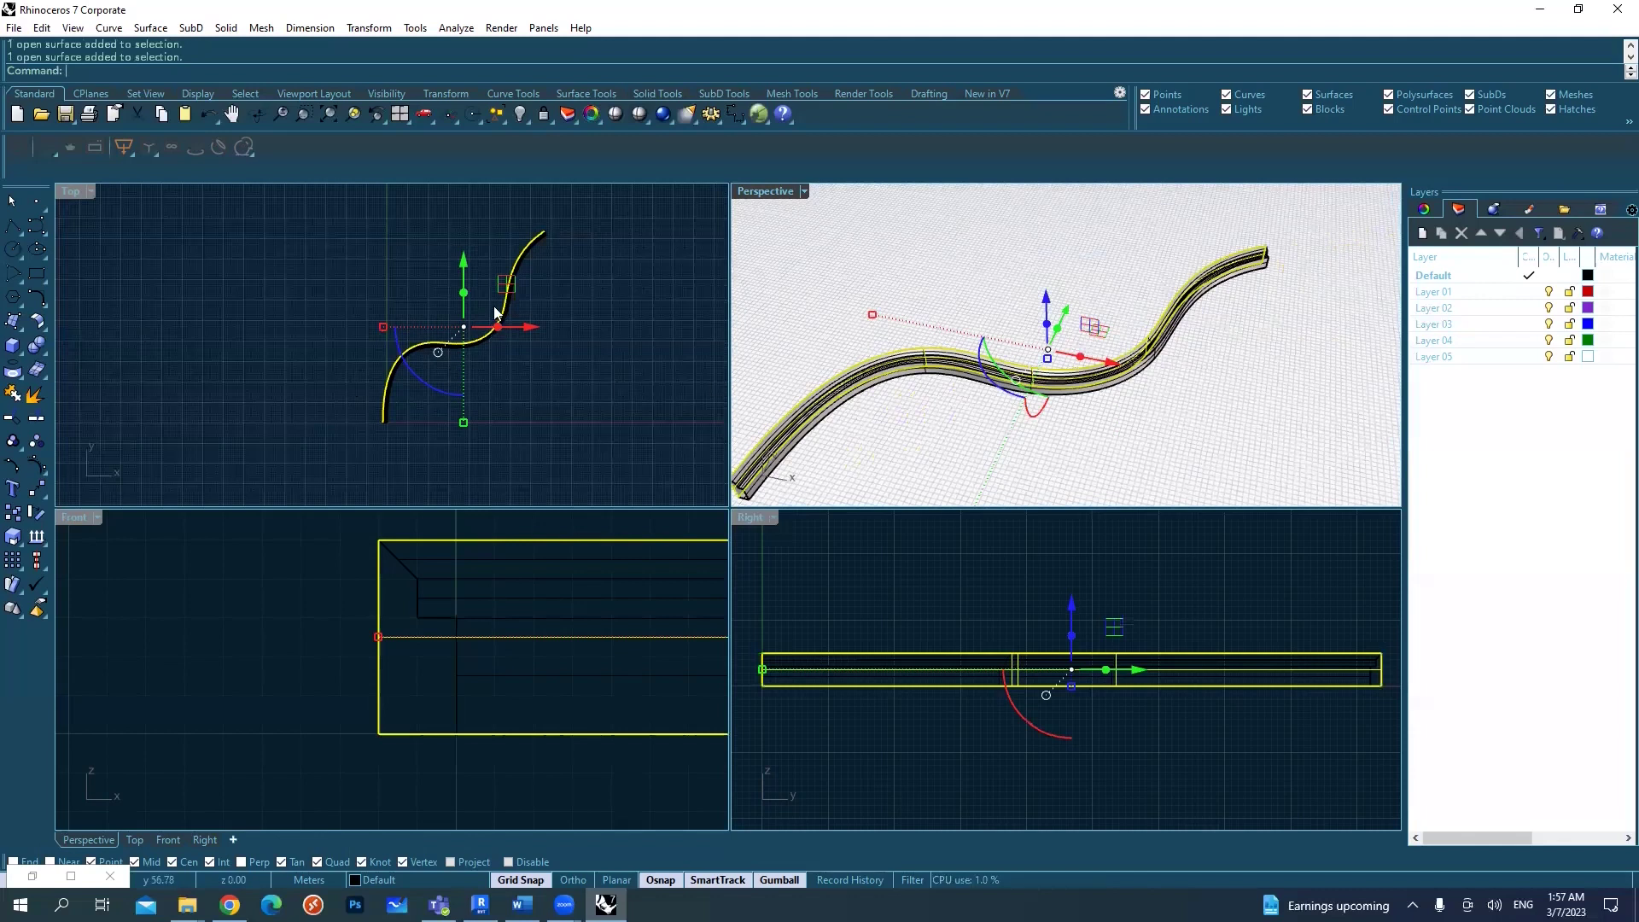
- Show the control points of the sweep's tall side surface and pull its bend control points outward in the Top view
scroll(493, 305, "up", 4)
scroll(570, 243, "up", 3)
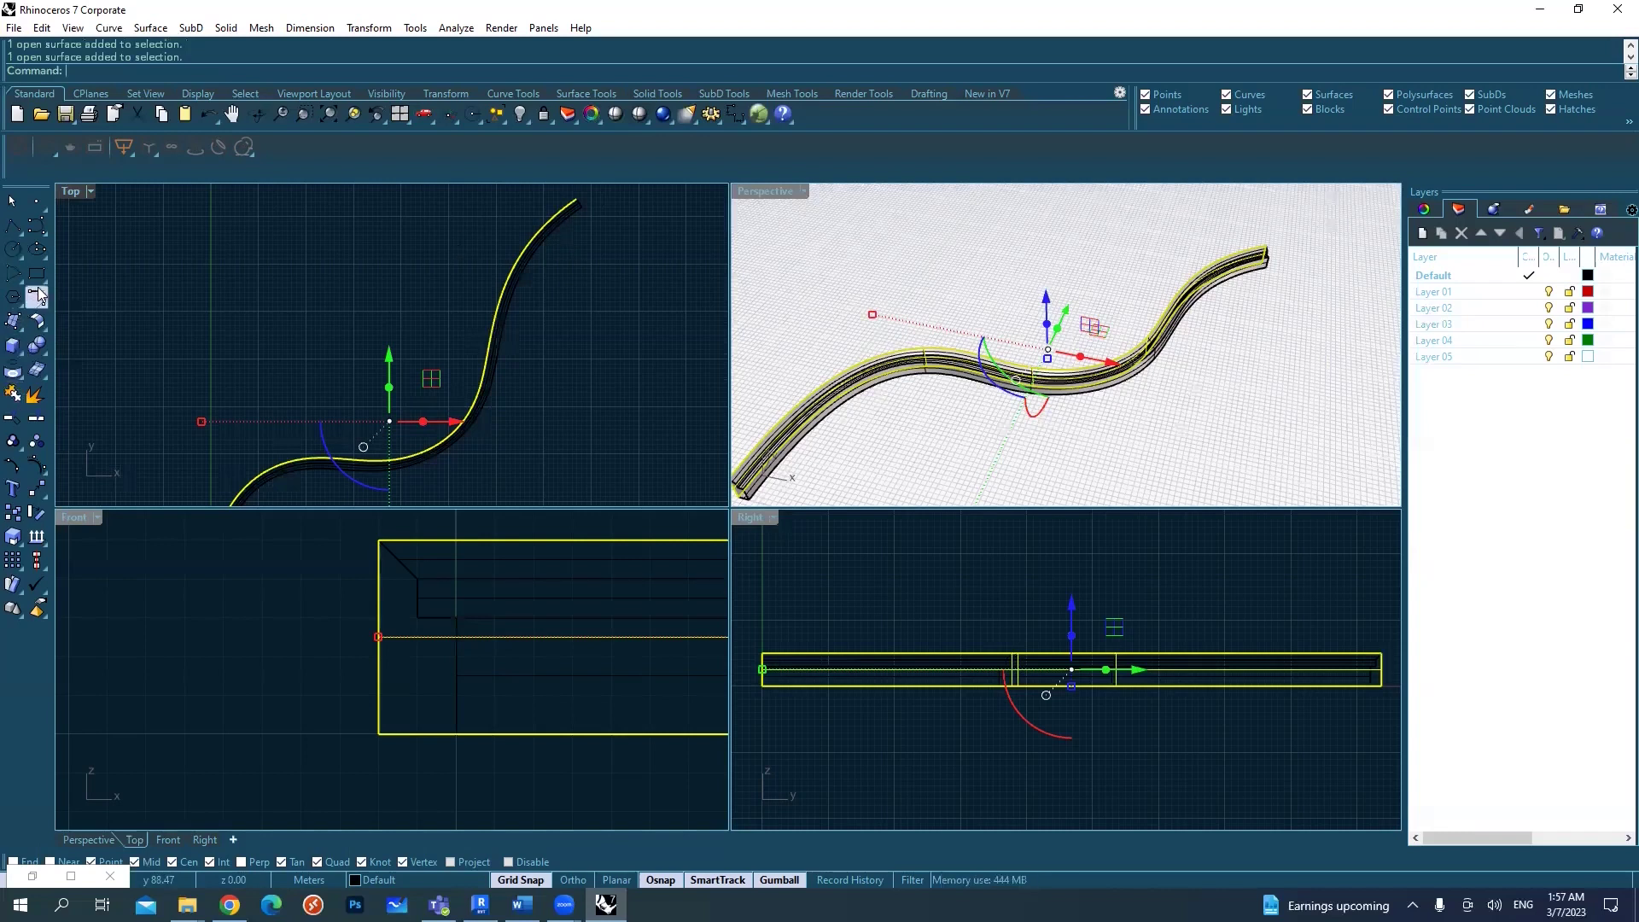
left_click(39, 466)
right_click_drag(421, 434, 458, 329)
left_click_drag(456, 268, 602, 384)
left_click(567, 420)
left_click(1199, 392)
right_click_drag(1164, 386, 1263, 347)
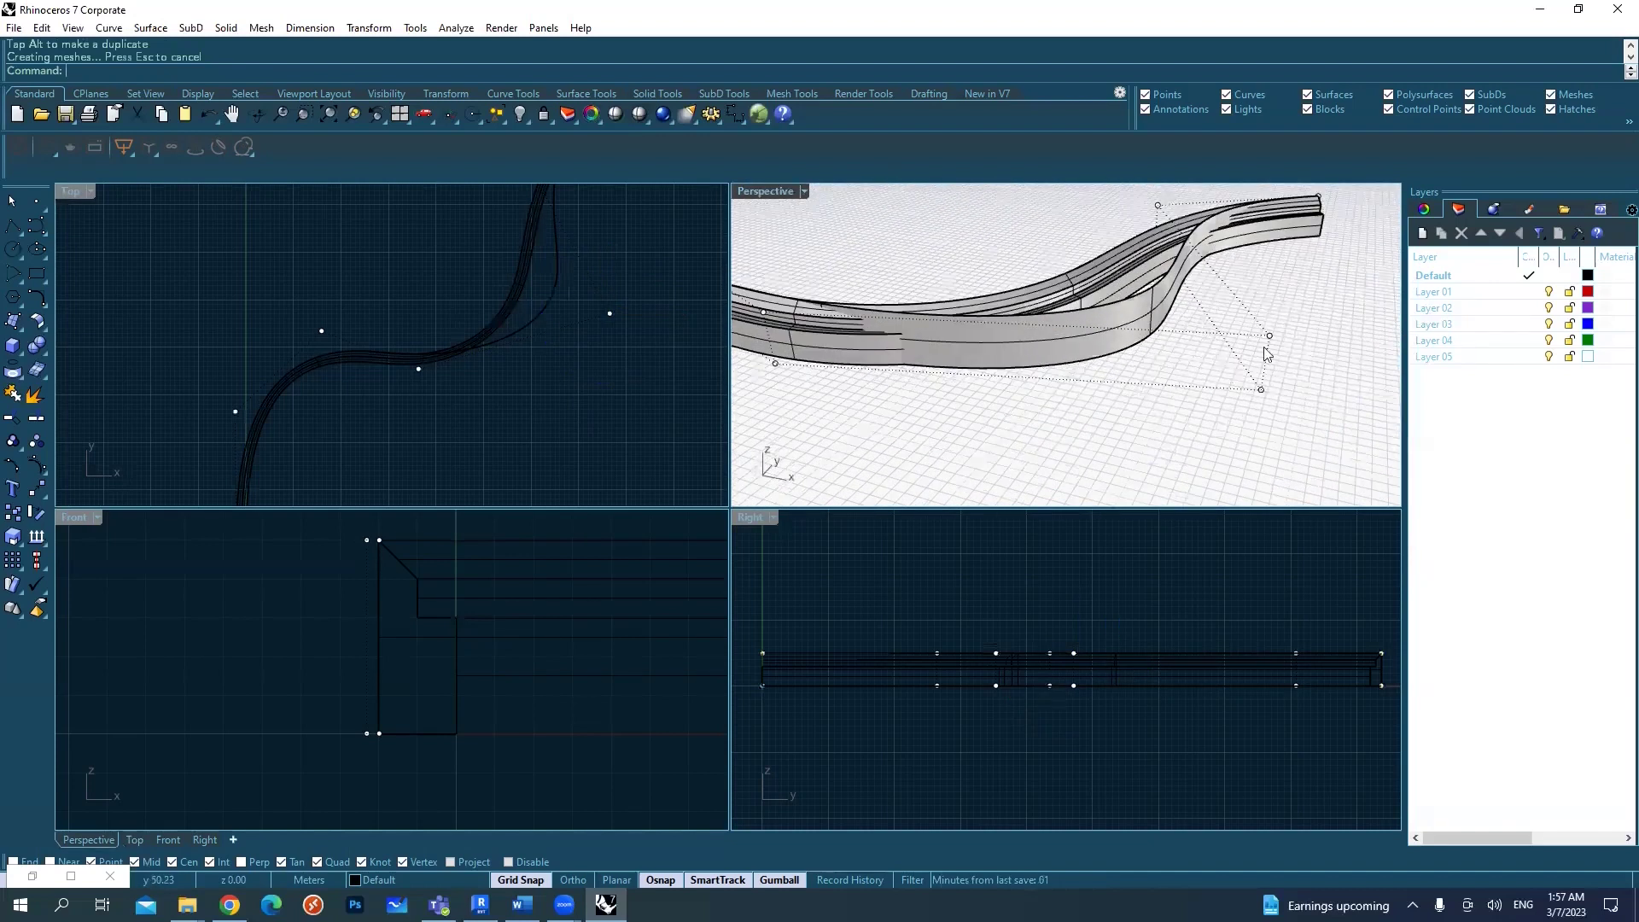
- Move the upper control point at the side surface's bend back inward, then hide the control points
left_click(1267, 340)
left_click_drag(1331, 351, 1220, 331)
right_click_drag(1203, 334, 1141, 431)
left_click(1137, 426)
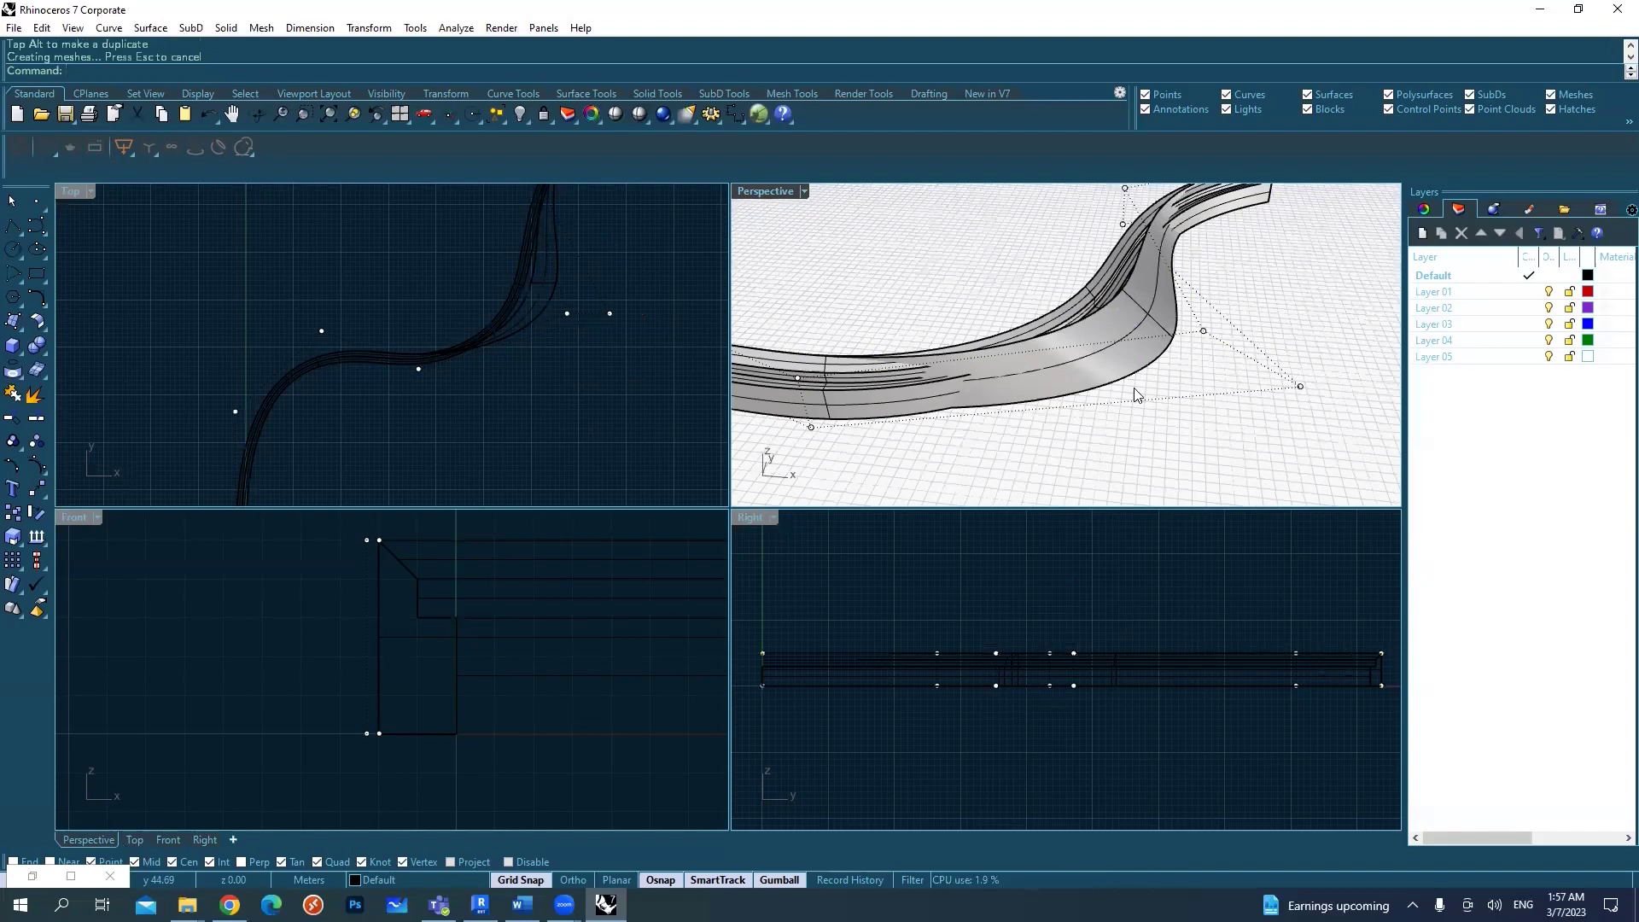
key("Escape")
- Create a polygon mesh from the deformed side surface with few polygons and move it away from the sweep
left_click(1143, 335)
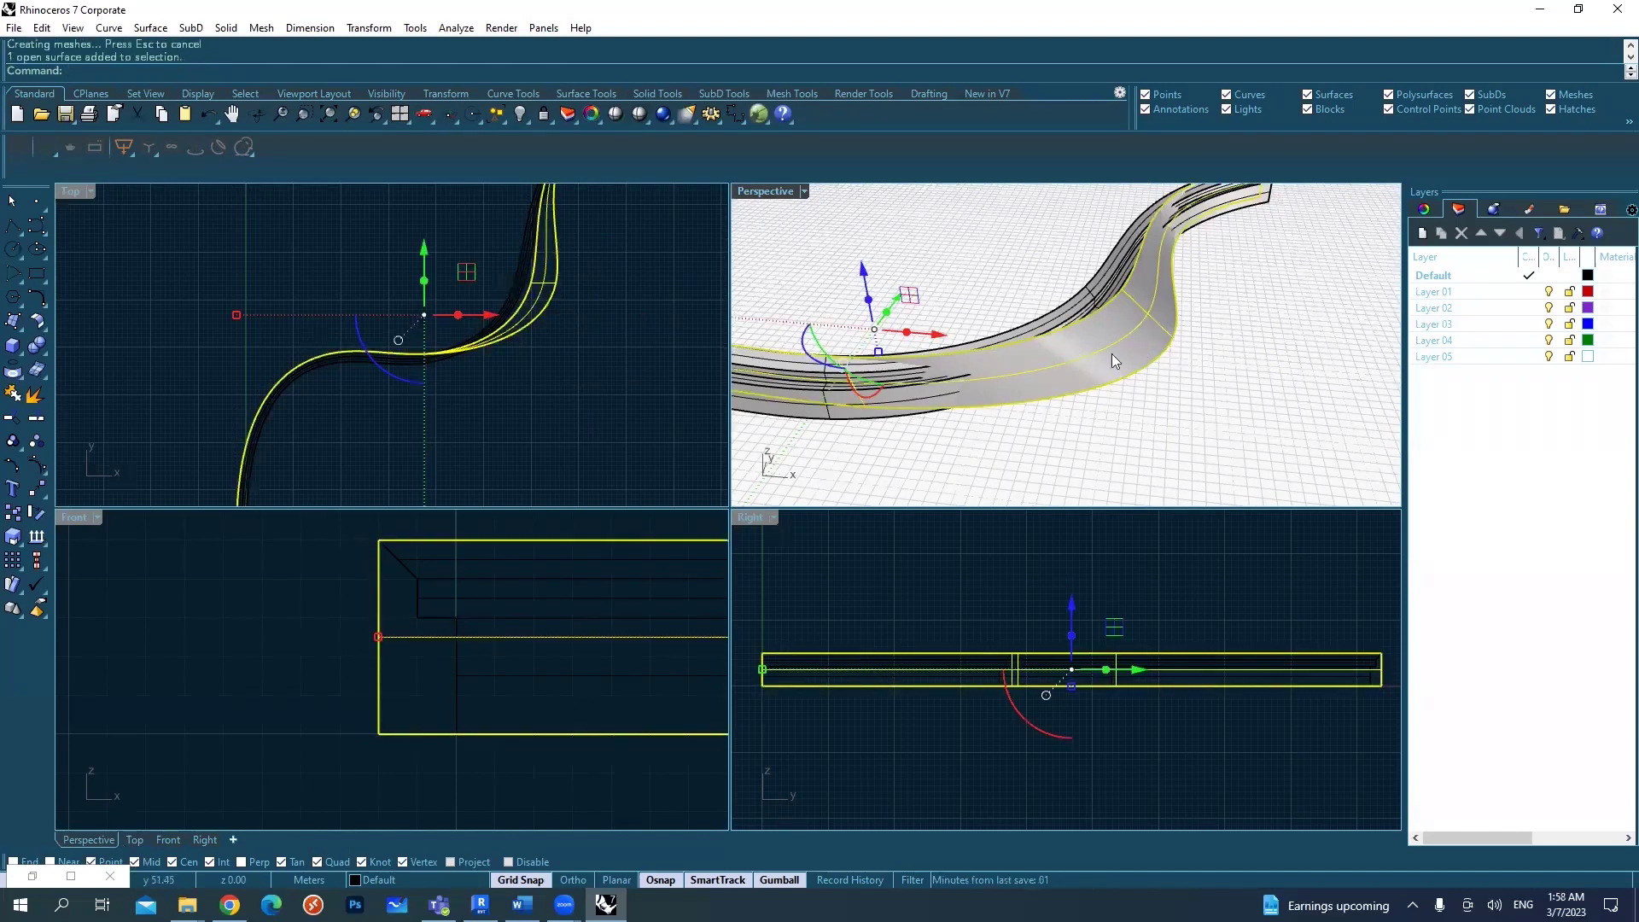
left_click(36, 372)
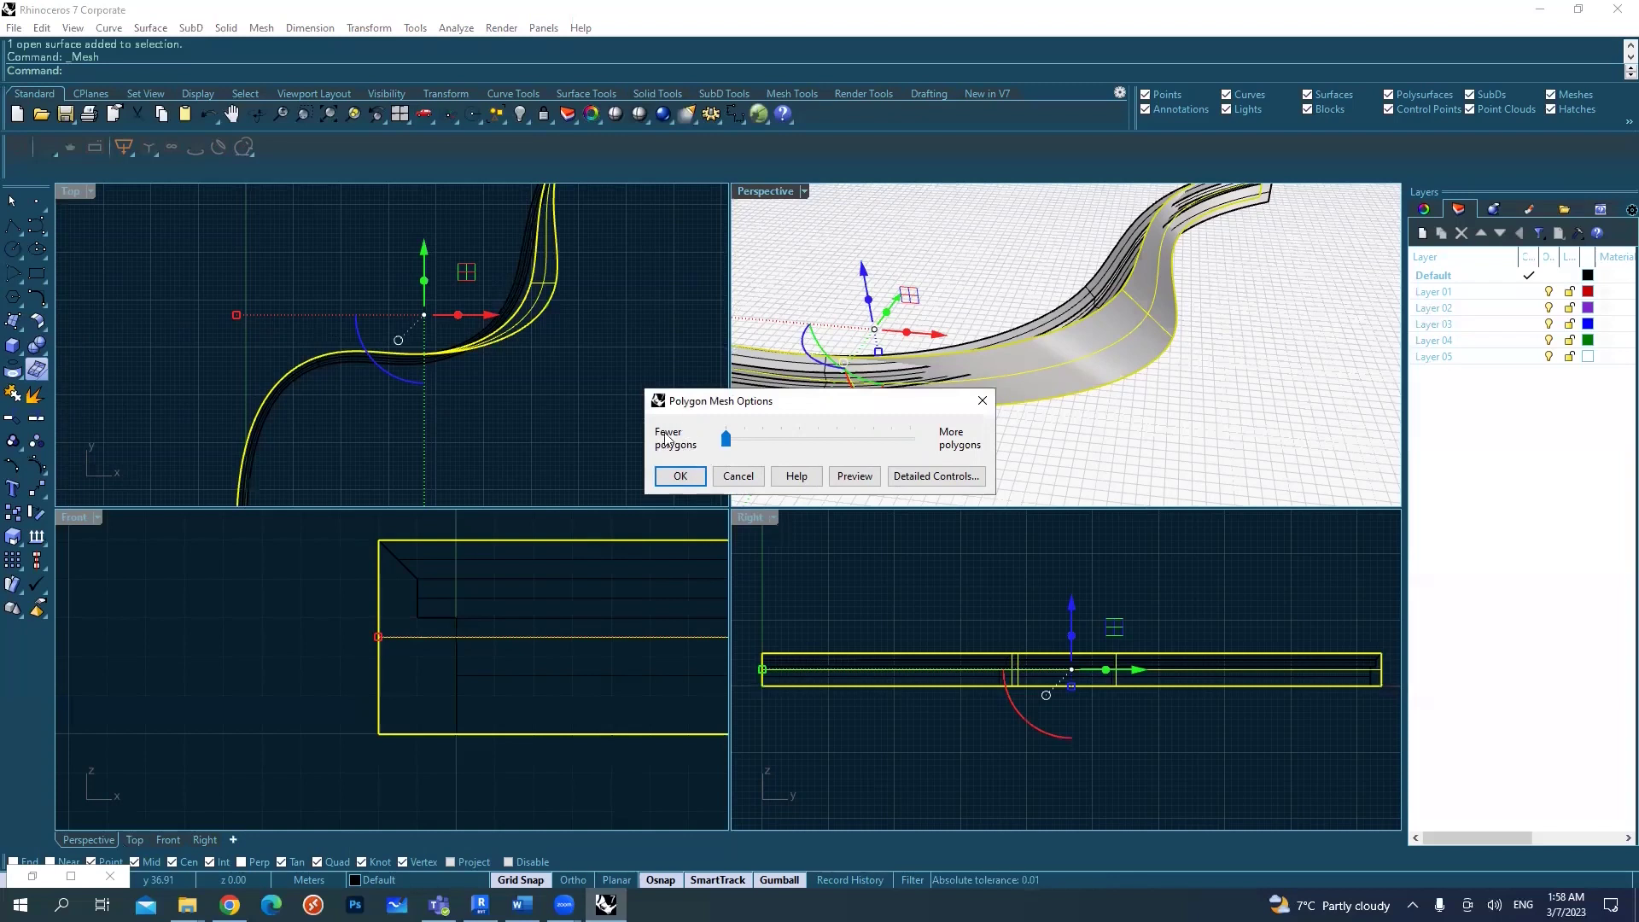
left_click(738, 476)
right_click_drag(1127, 346, 1174, 298)
left_click(1175, 298)
left_click_drag(1136, 305, 821, 381)
right_click_drag(977, 356, 1236, 298, "shift")
scroll(1236, 298, "down", 4)
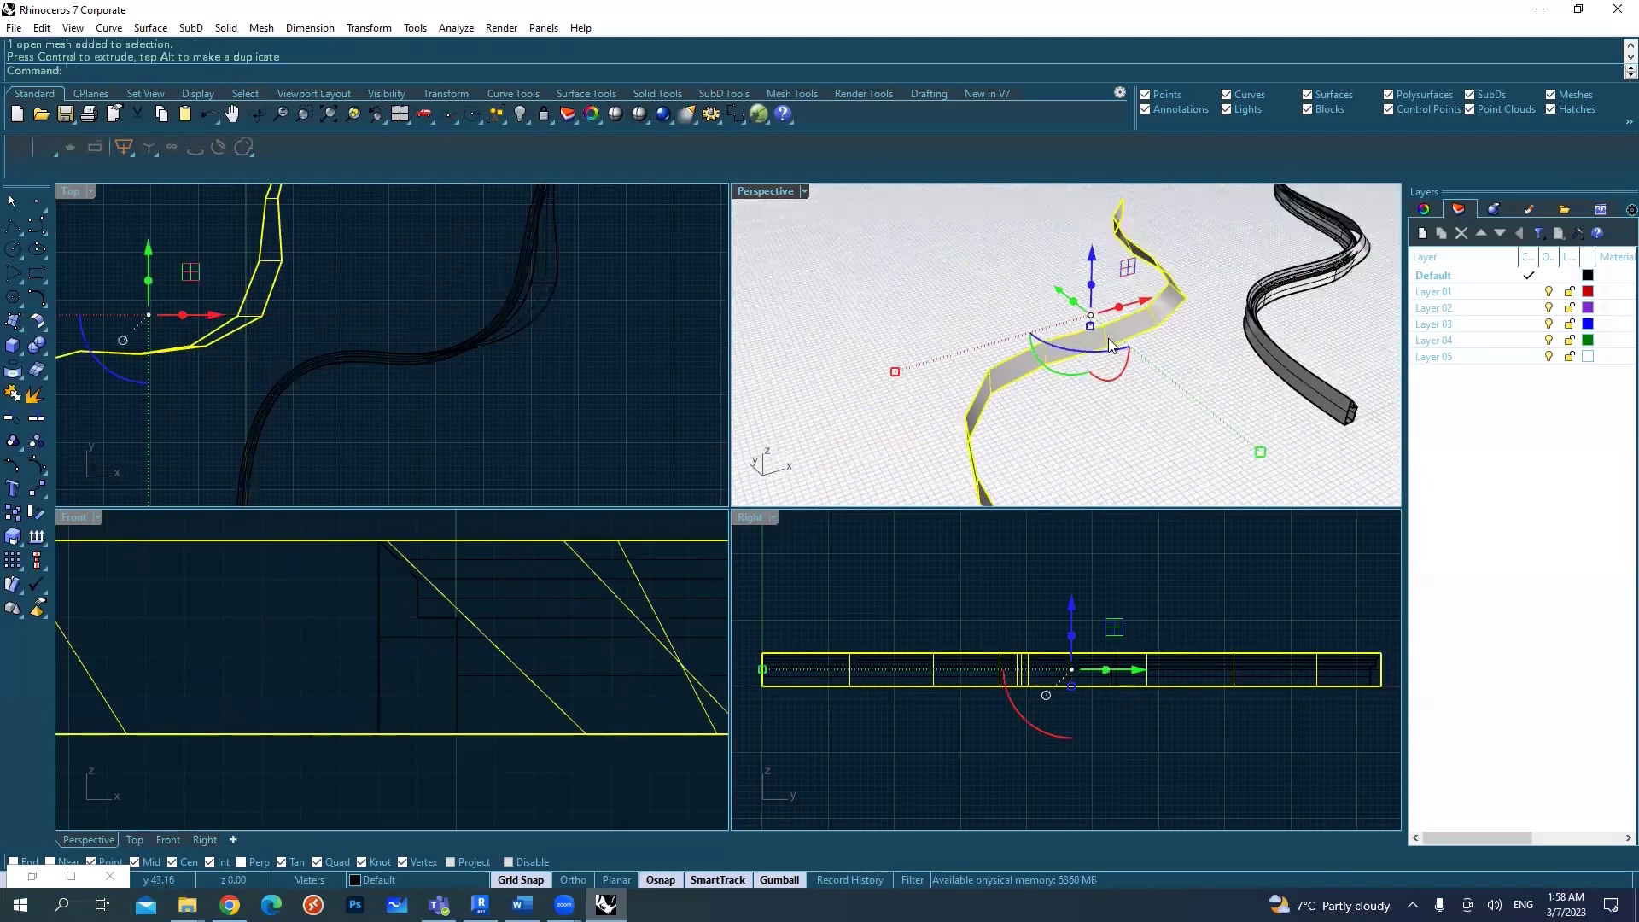
- Inspect the coarse mesh beside the sweep and delete it
left_click(1126, 368)
left_click(1217, 390)
right_click_drag(1217, 390, 1091, 360)
left_click(1067, 323)
scroll(1066, 323, "down", 3)
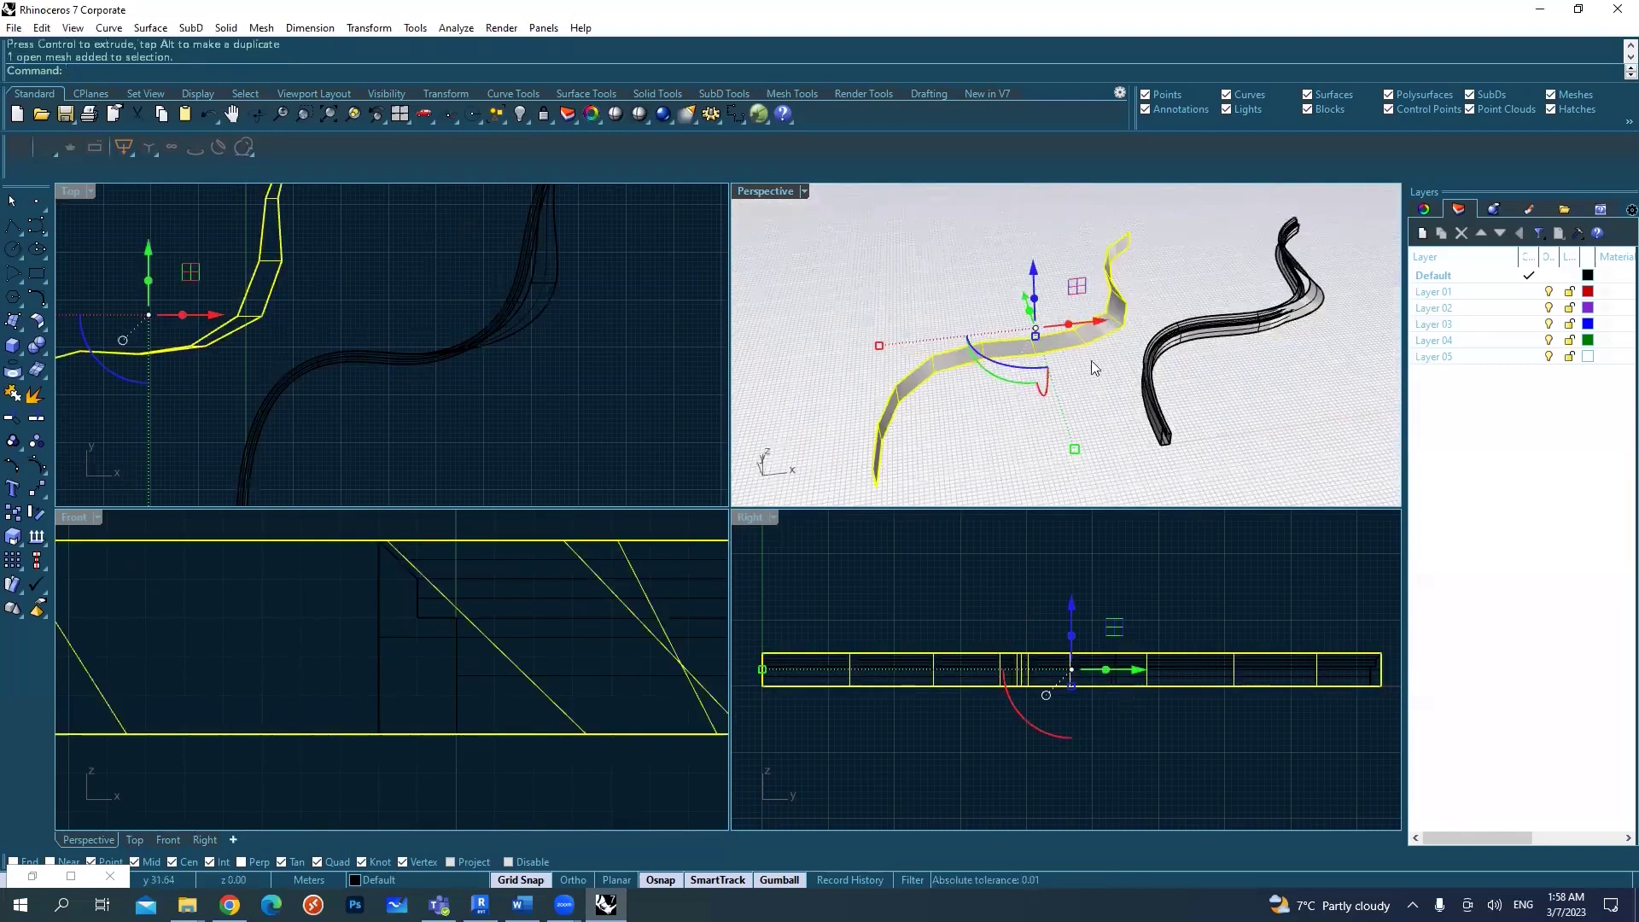
scroll(1041, 357, "up", 3)
key("Escape")
left_click(1128, 290)
key("Delete")
- Mesh the deformed side surface again with more polygons and move the finer mesh clear of the sweep
left_click(1190, 337)
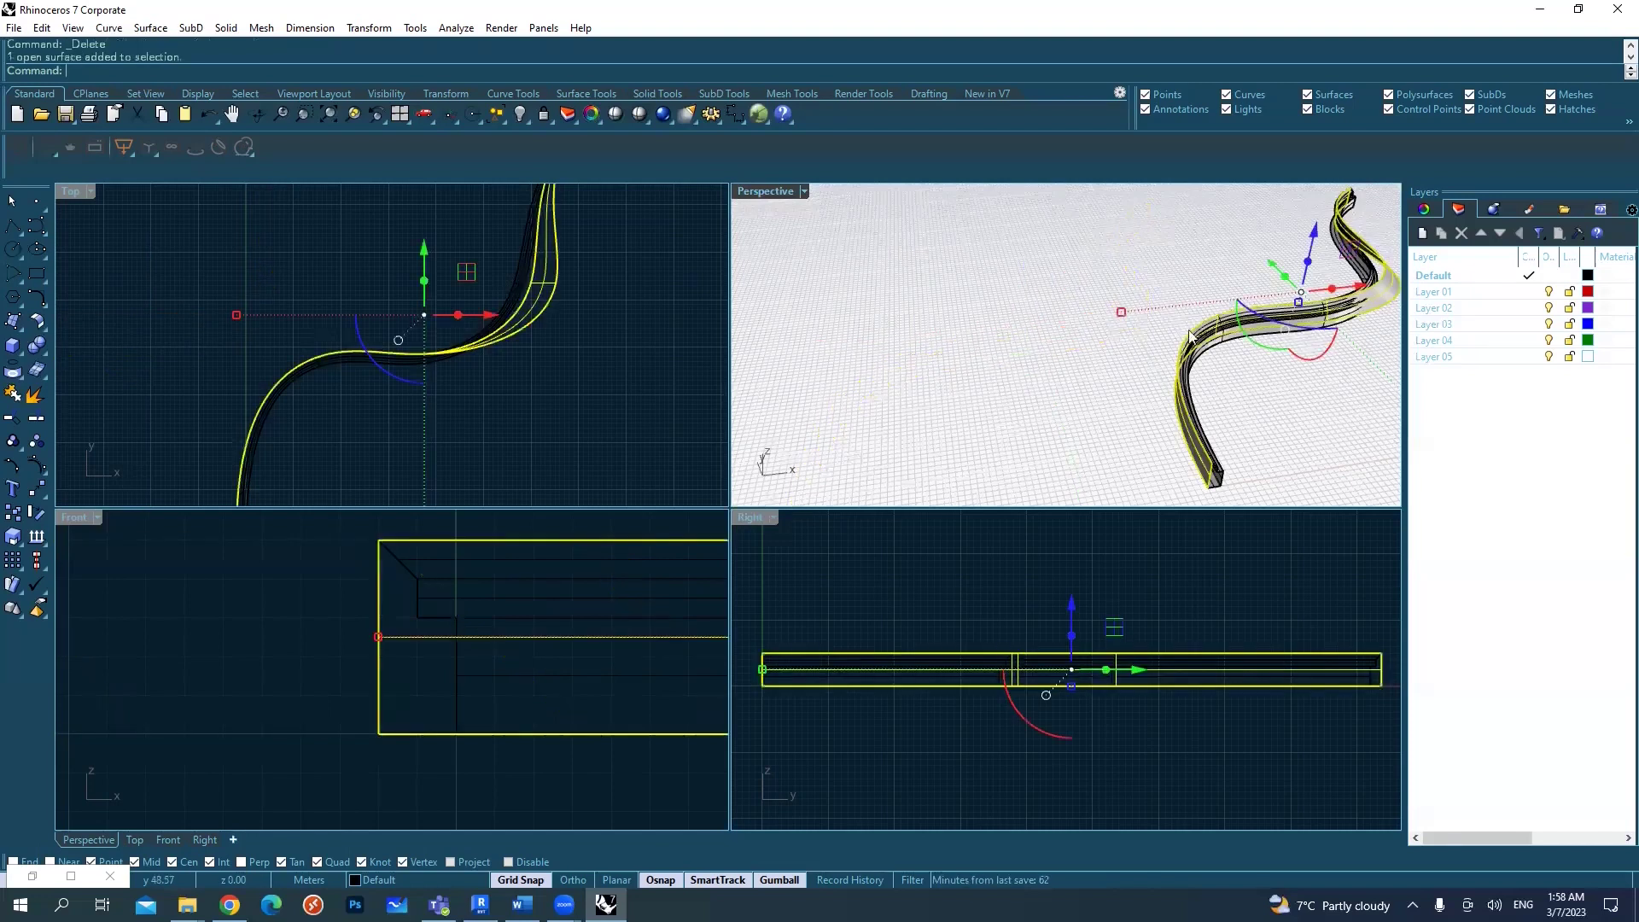
left_click(39, 369)
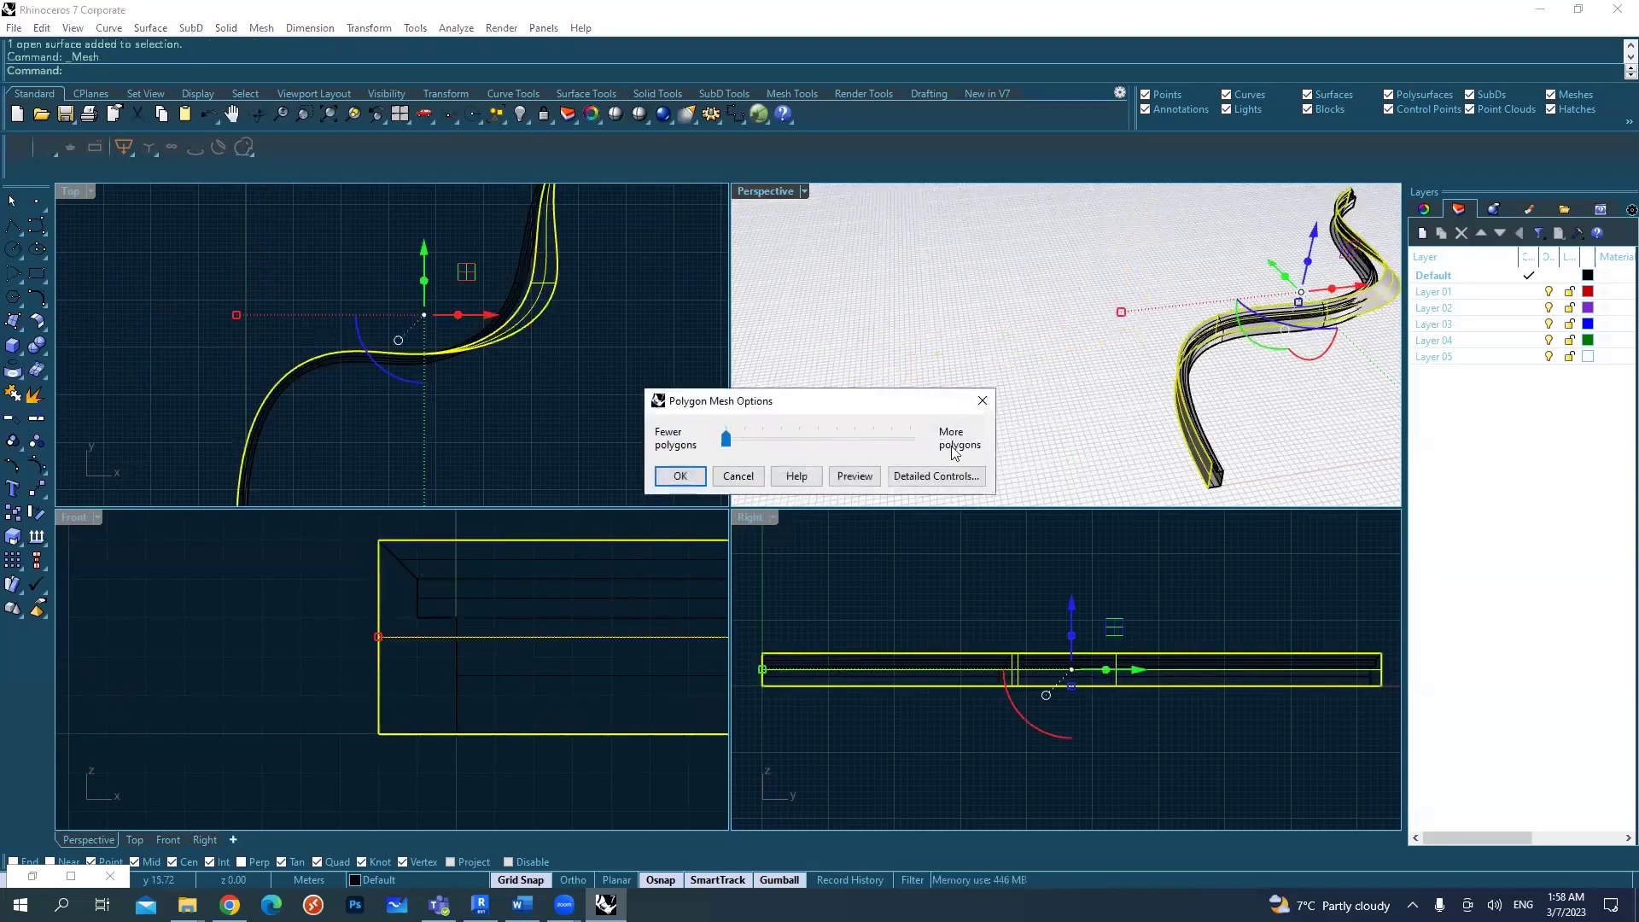
left_click_drag(725, 439, 730, 440)
mouse_move(868, 433)
left_mouse_down()
mouse_move(917, 440)
mouse_move(869, 436)
left_mouse_up()
left_click(680, 475)
scroll(1314, 352, "down", 3)
left_click(1212, 358, "ctrl")
left_click_drag(1195, 401, 958, 440)
right_click_drag(958, 440, 1243, 358)
- Examine the facets and edge segments of the finer mesh along its bend in the Perspective view
key("Escape")
scroll(1176, 348, "up", 5)
scroll(1176, 348, "down", 4)
left_click(1276, 338)
scroll(1279, 335, "down", 2)
key("Escape")
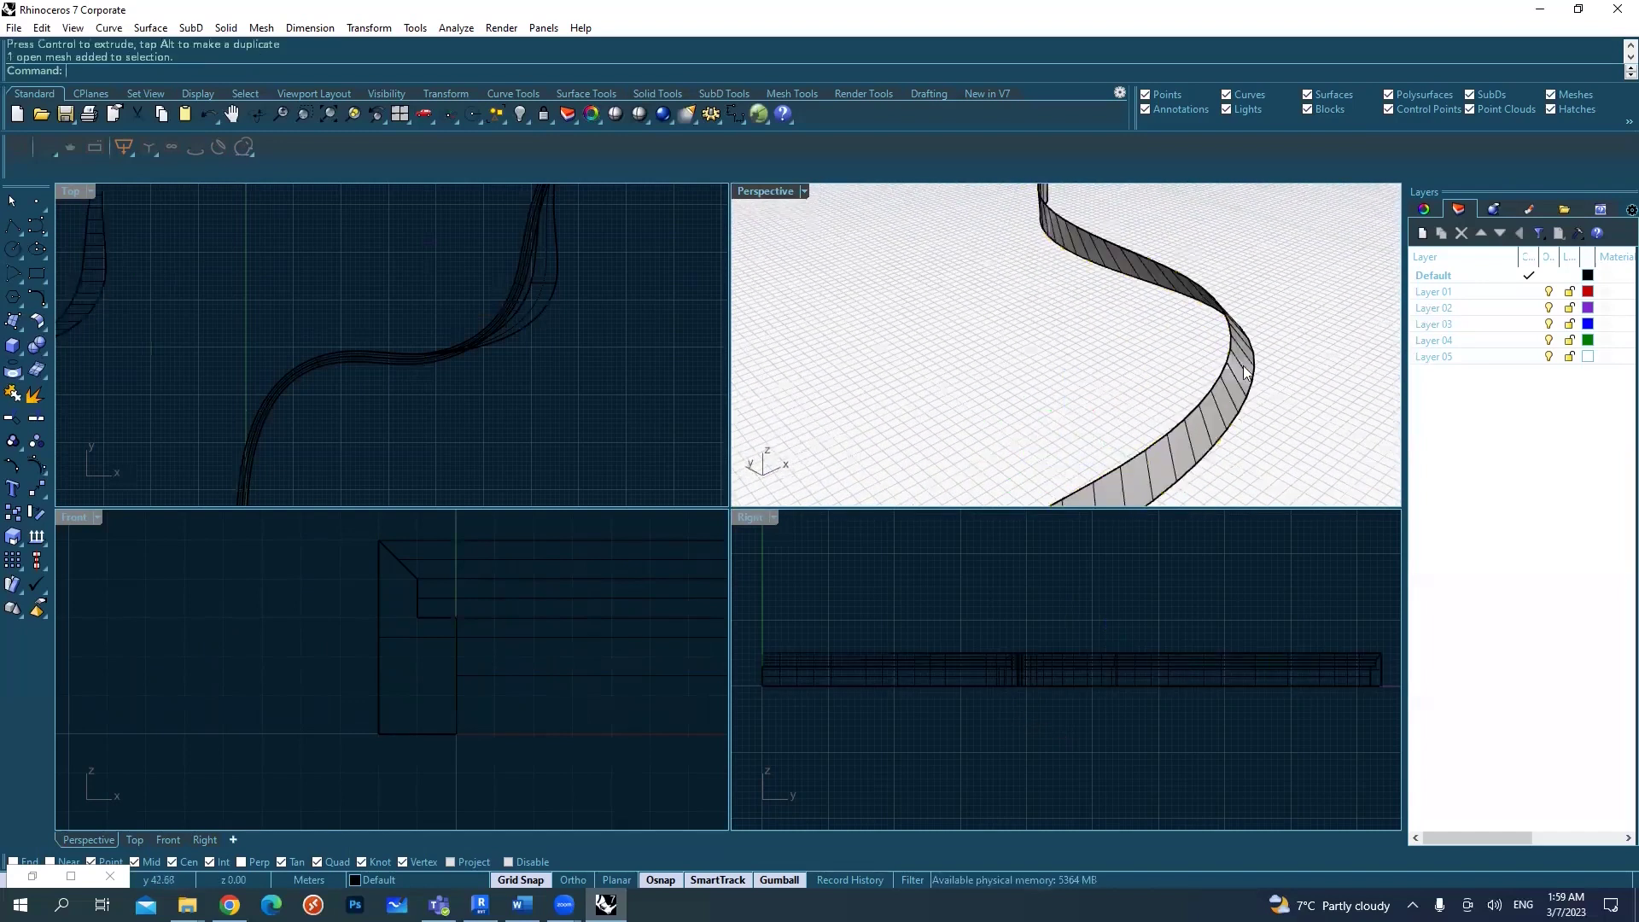
scroll(1242, 365, "up", 4)
scroll(1261, 315, "up", 3)
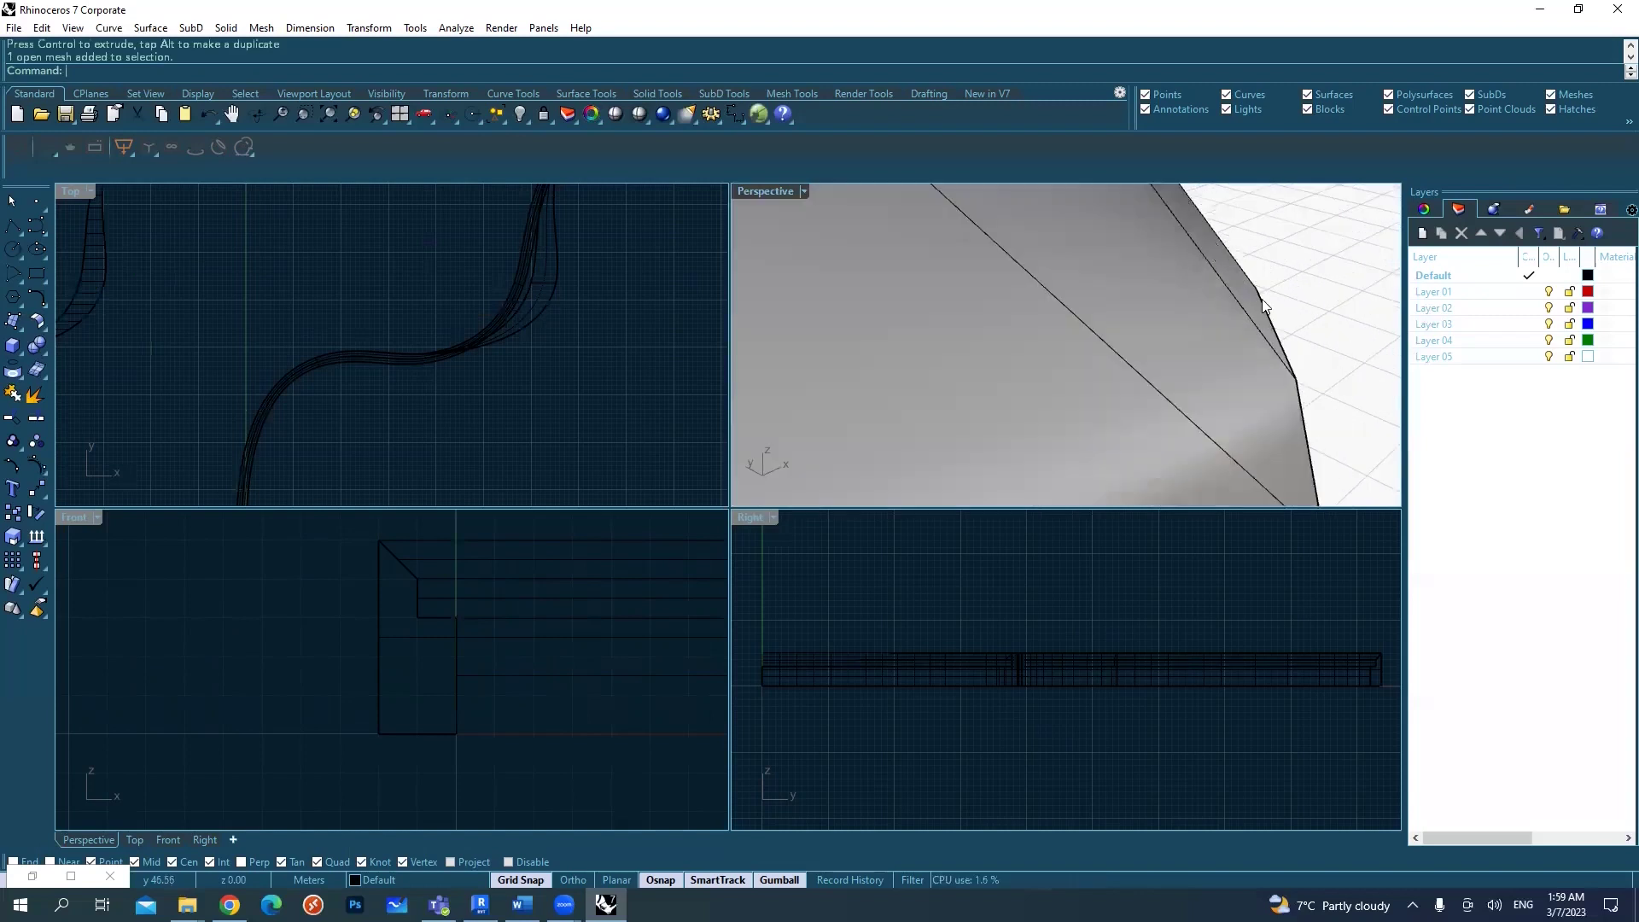
scroll(1278, 371, "down", 6)
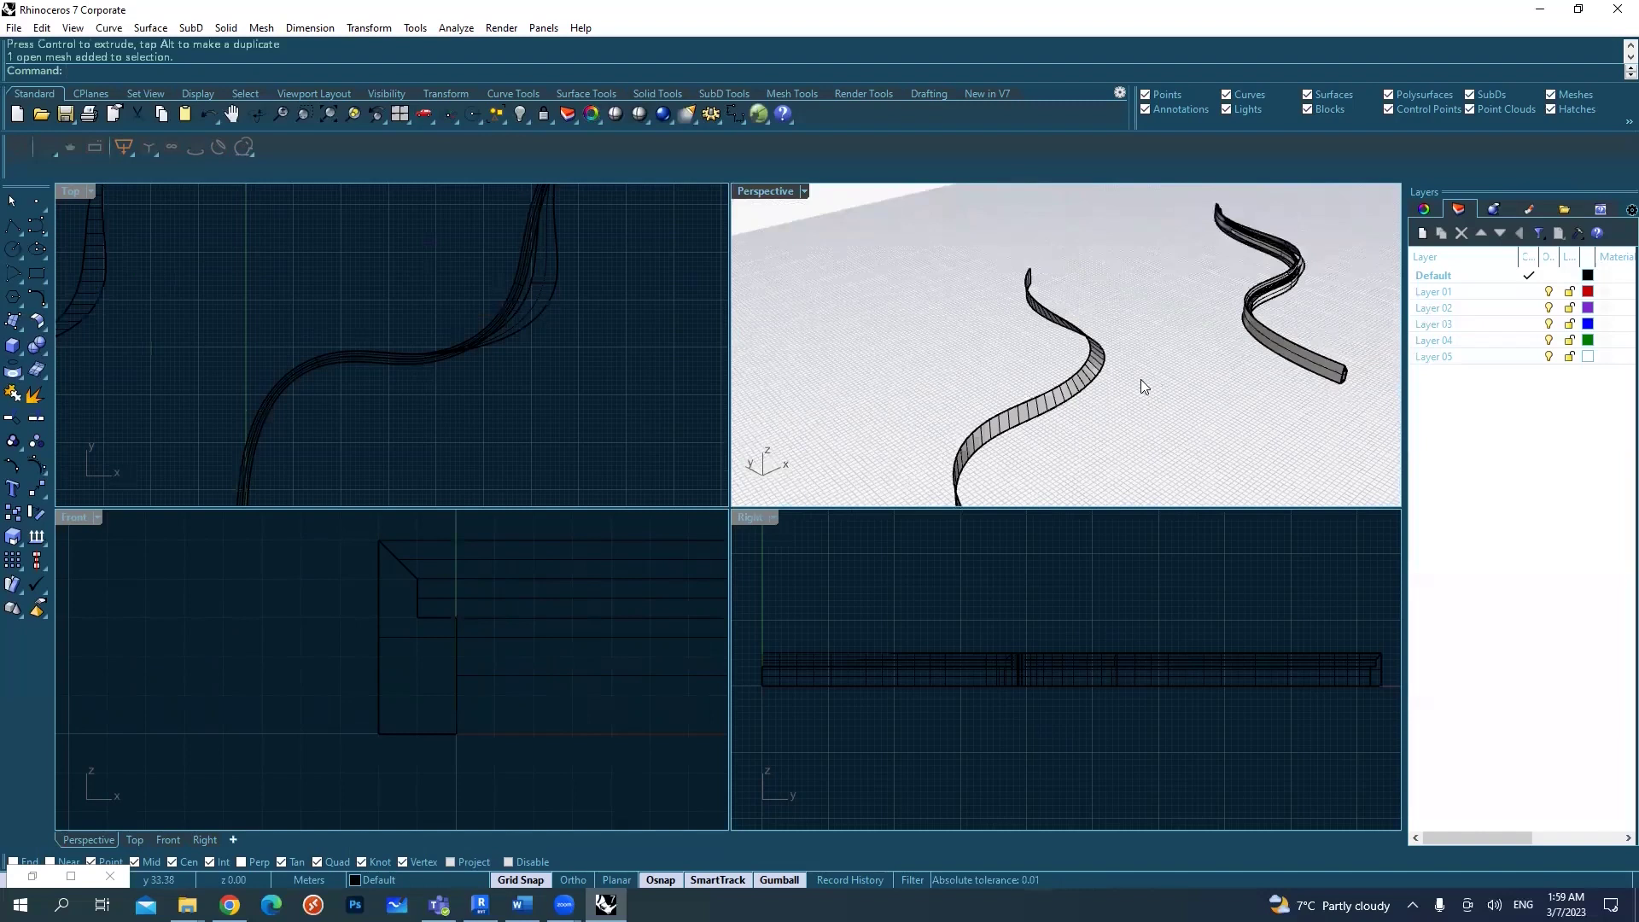
left_click_drag(1080, 381, 1080, 380)
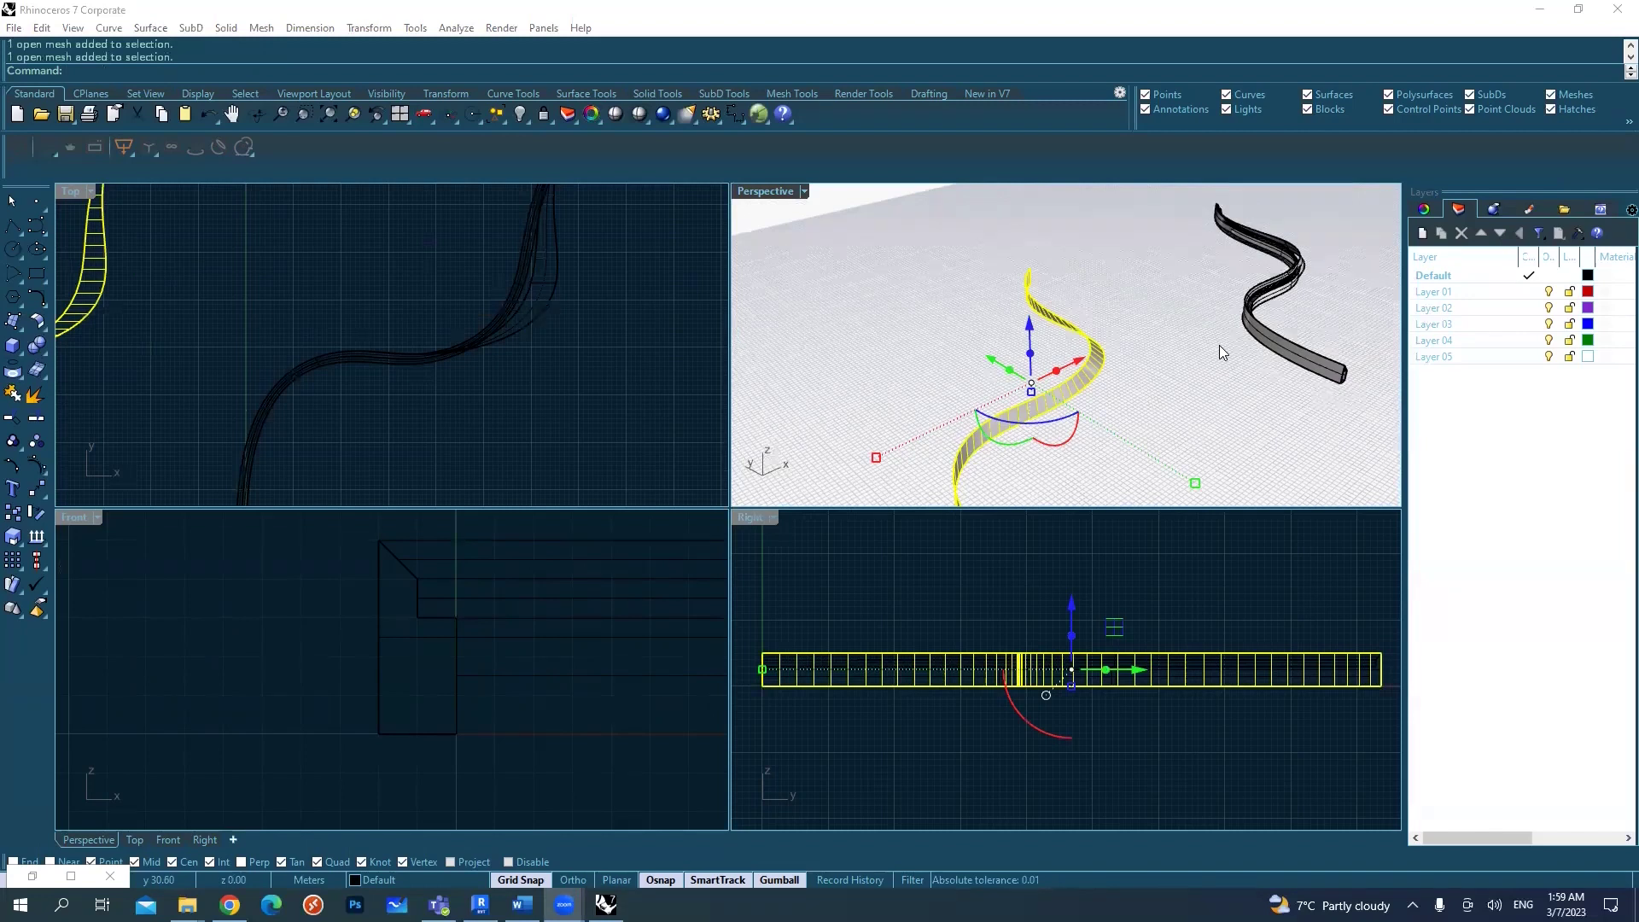
left_click(1205, 384)
right_click_drag(1205, 384, 1109, 388)
- Undo the meshing, control point edits, explode and sweep, back to the S-shaped rail and closed profile curves
key("ctrl+z")
key("Escape")
key("ctrl+z")
scroll(1297, 372, "up", 6)
key("ctrl+z")
key("ctrl+z")
key("ctrl+z")
key("ctrl+z")
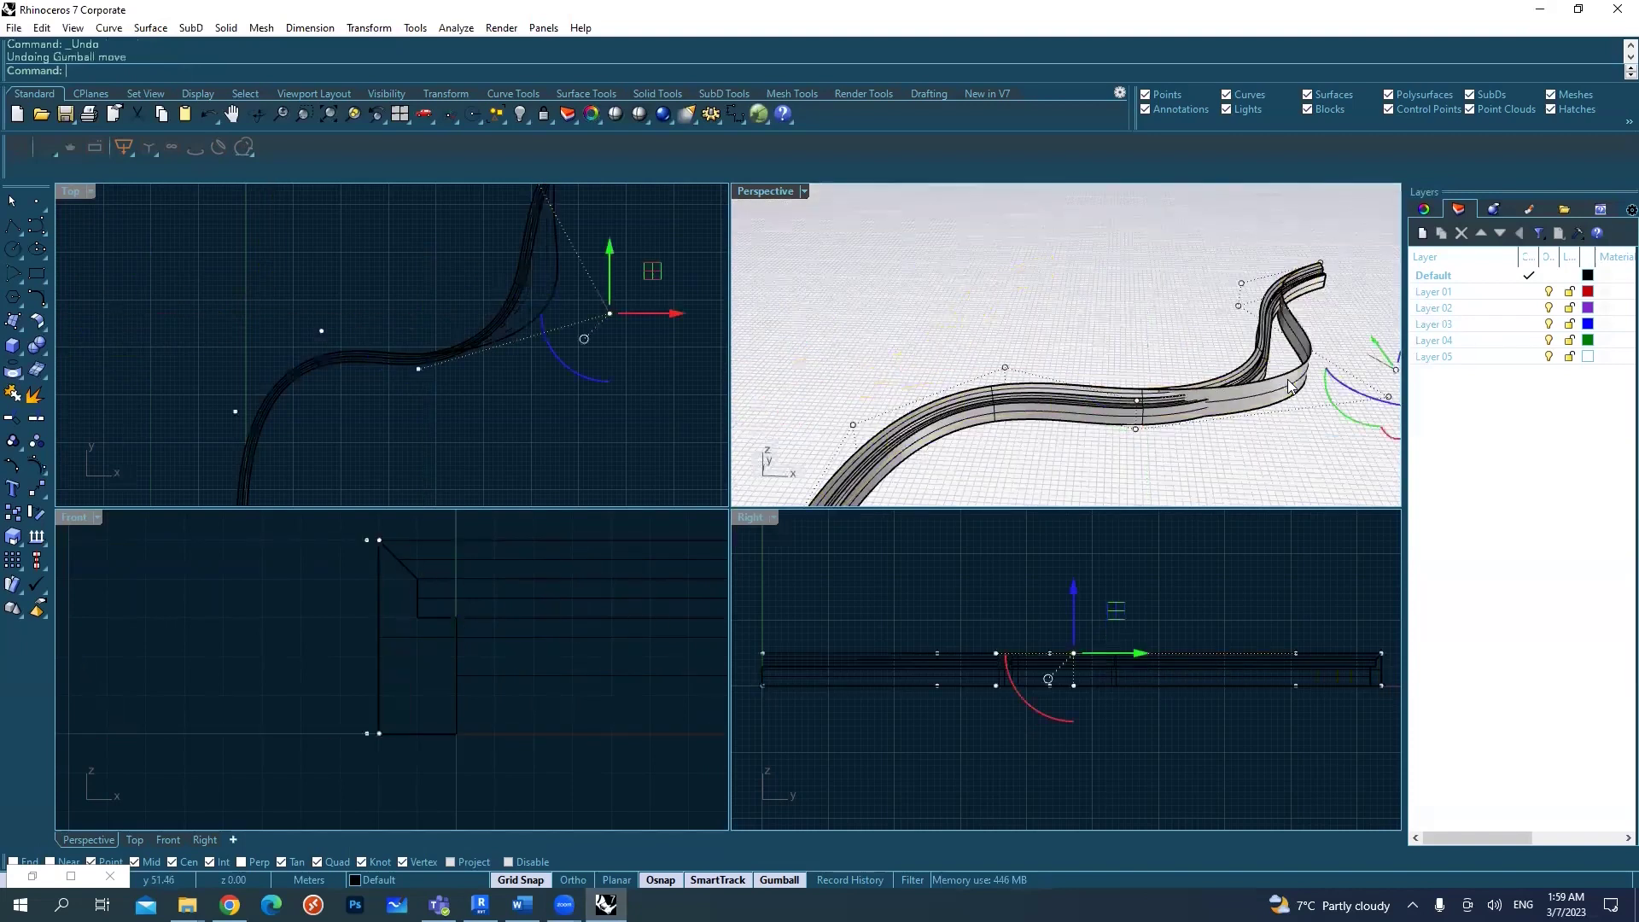
key("ctrl+z")
key("ctrl+z")
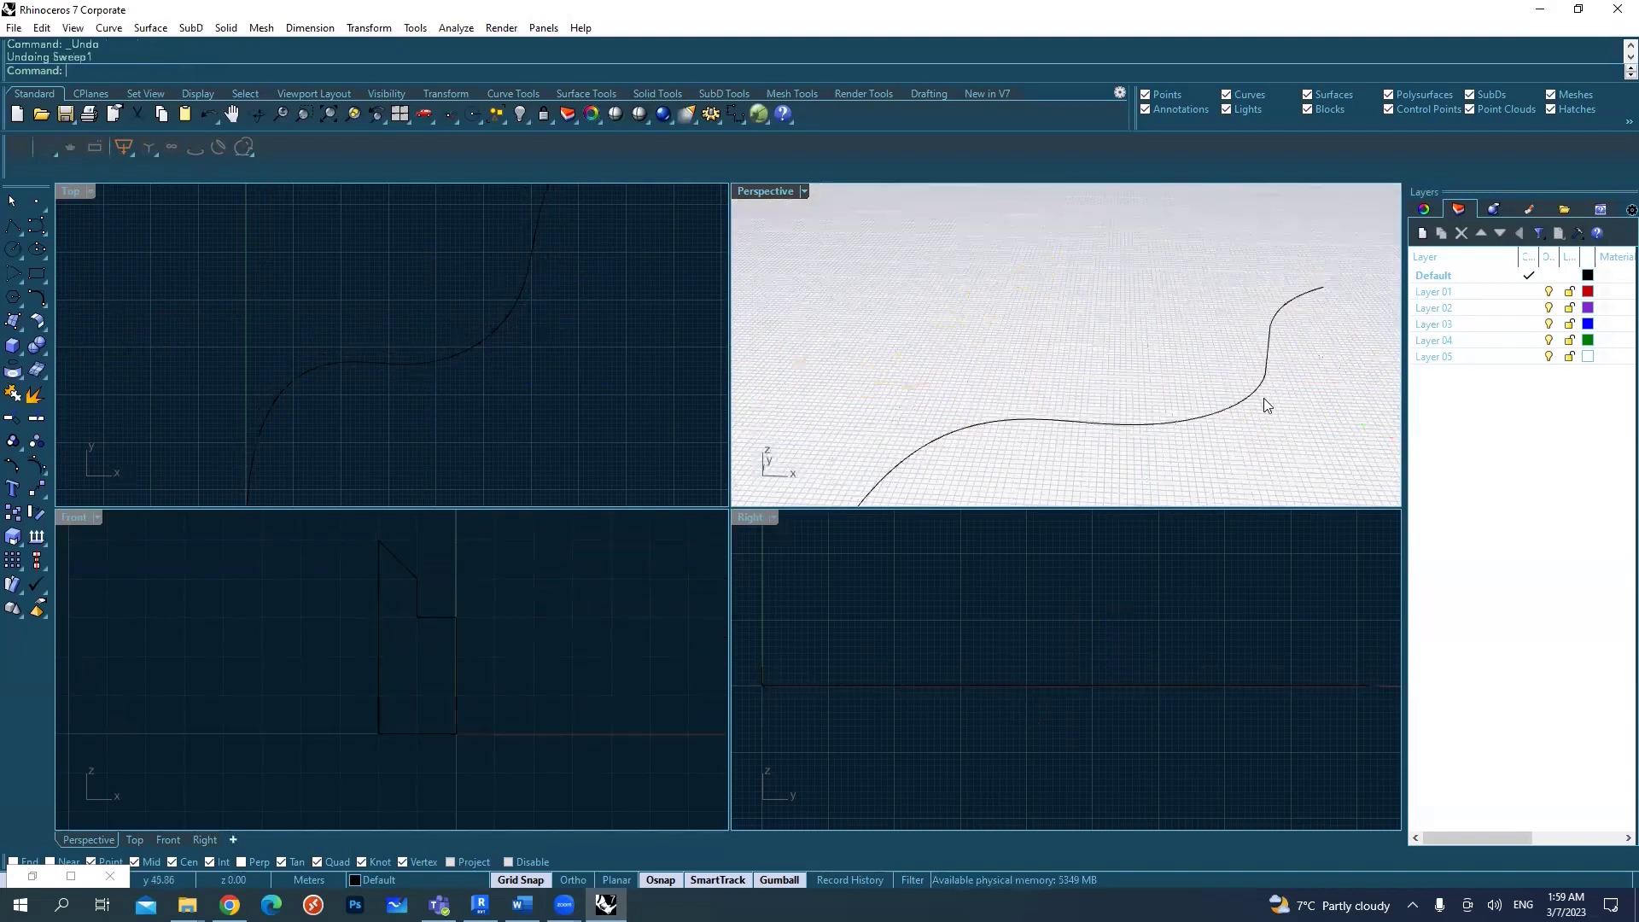
- Sweep the closed stepped profile along the S-shaped rail with Sweep1, using Freeform frame style and unchanged cross sections
right_click_drag(1251, 411, 984, 366)
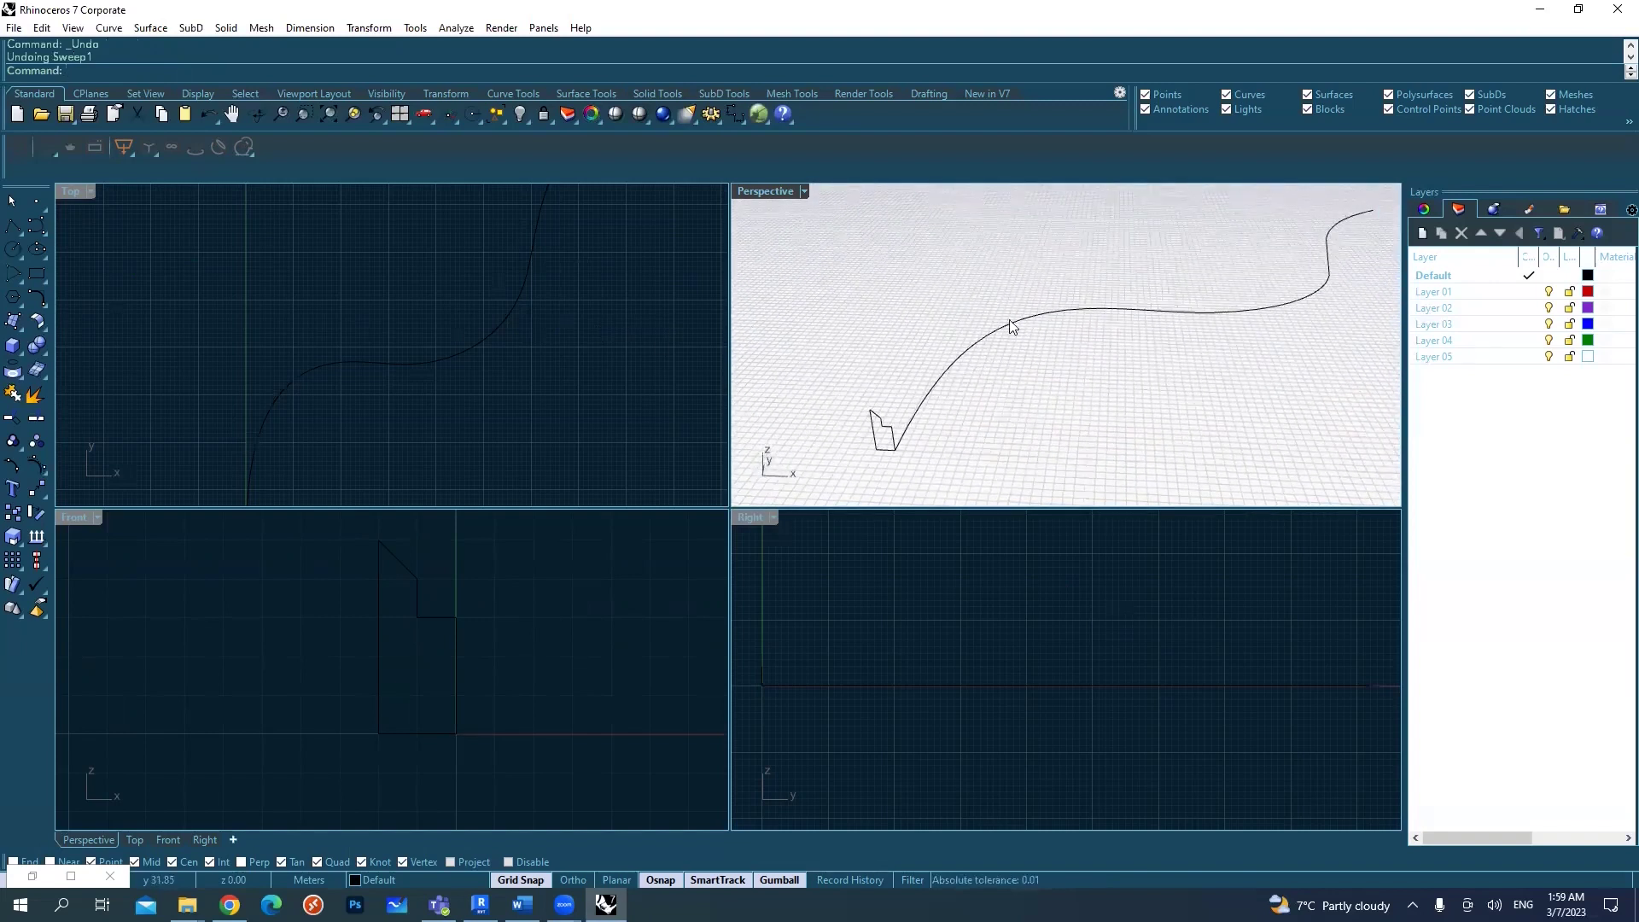
type("Sweep1")
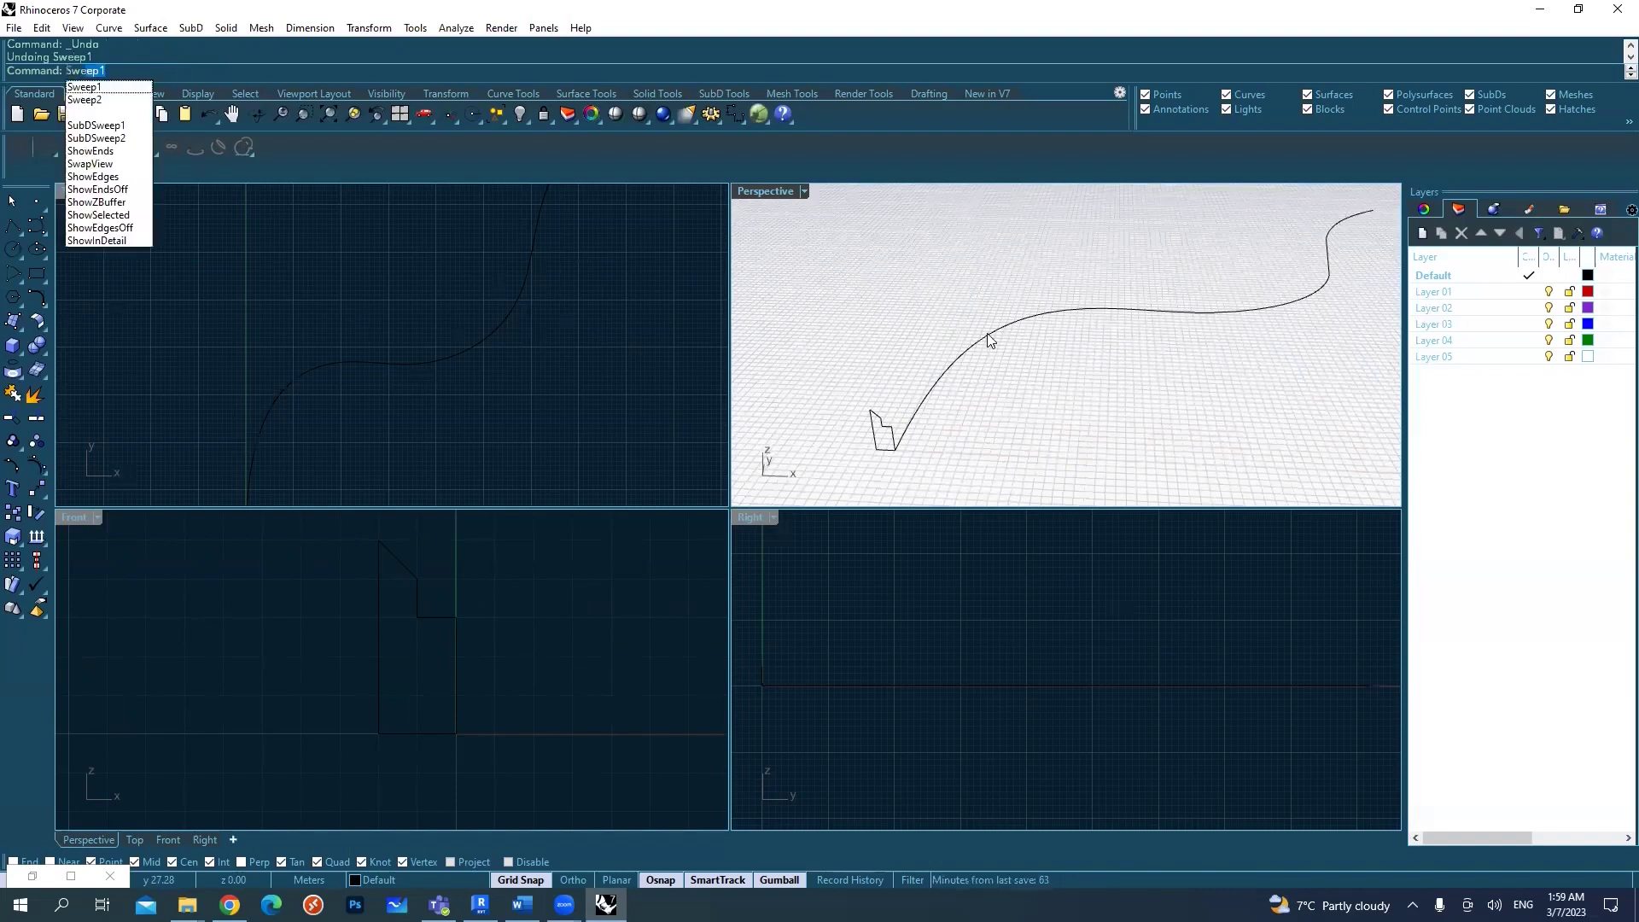
key("Return")
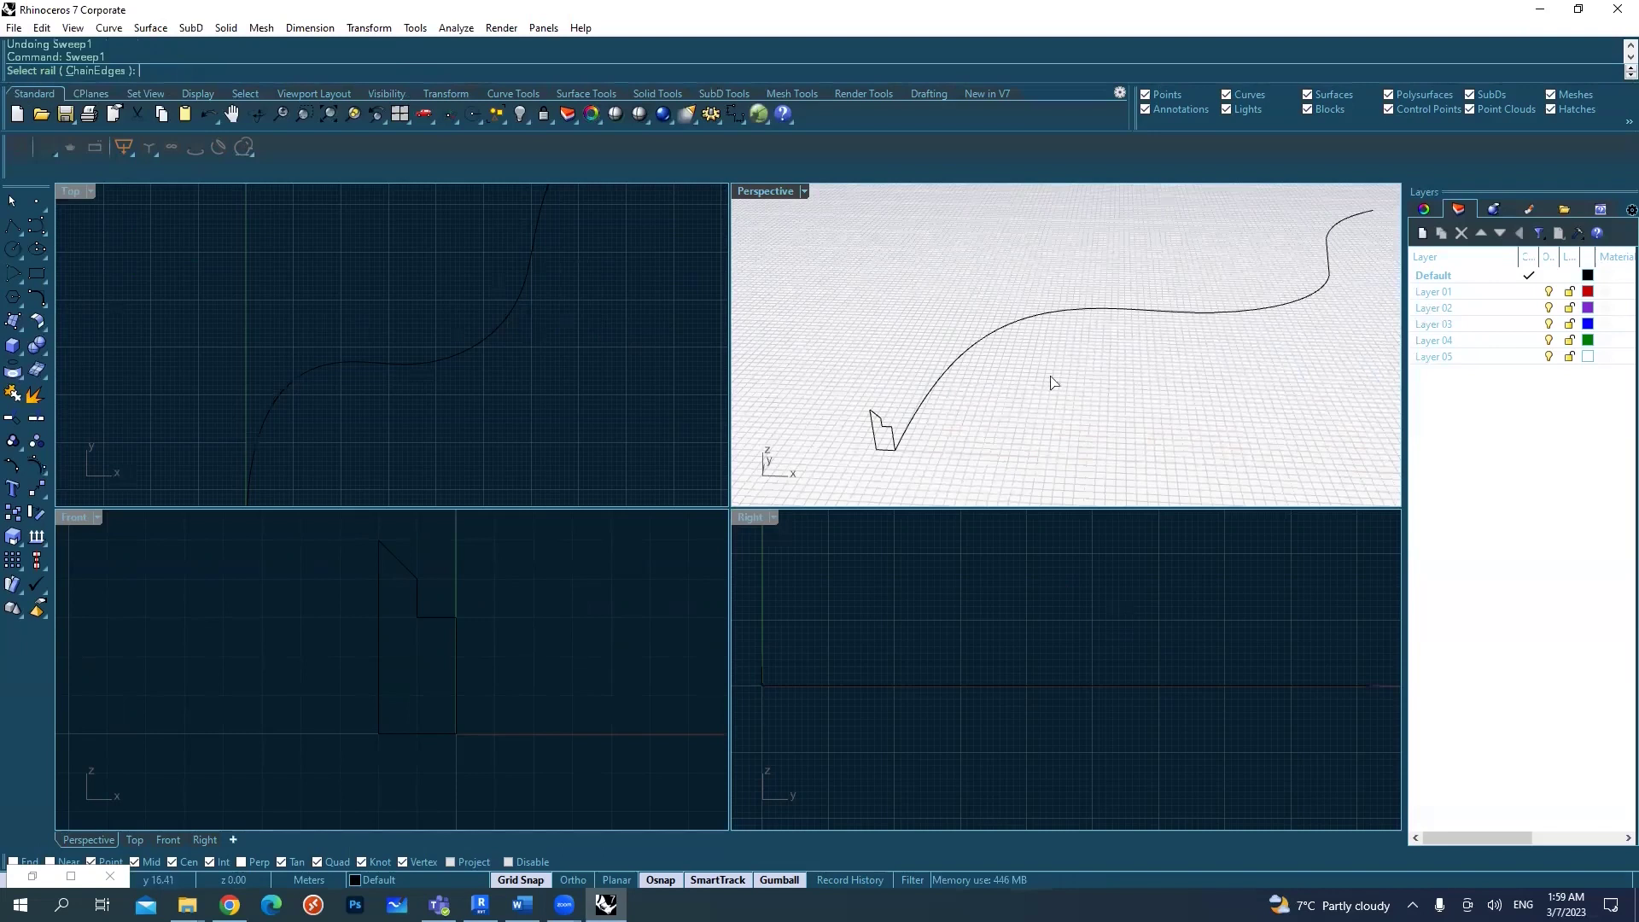
left_click(982, 344)
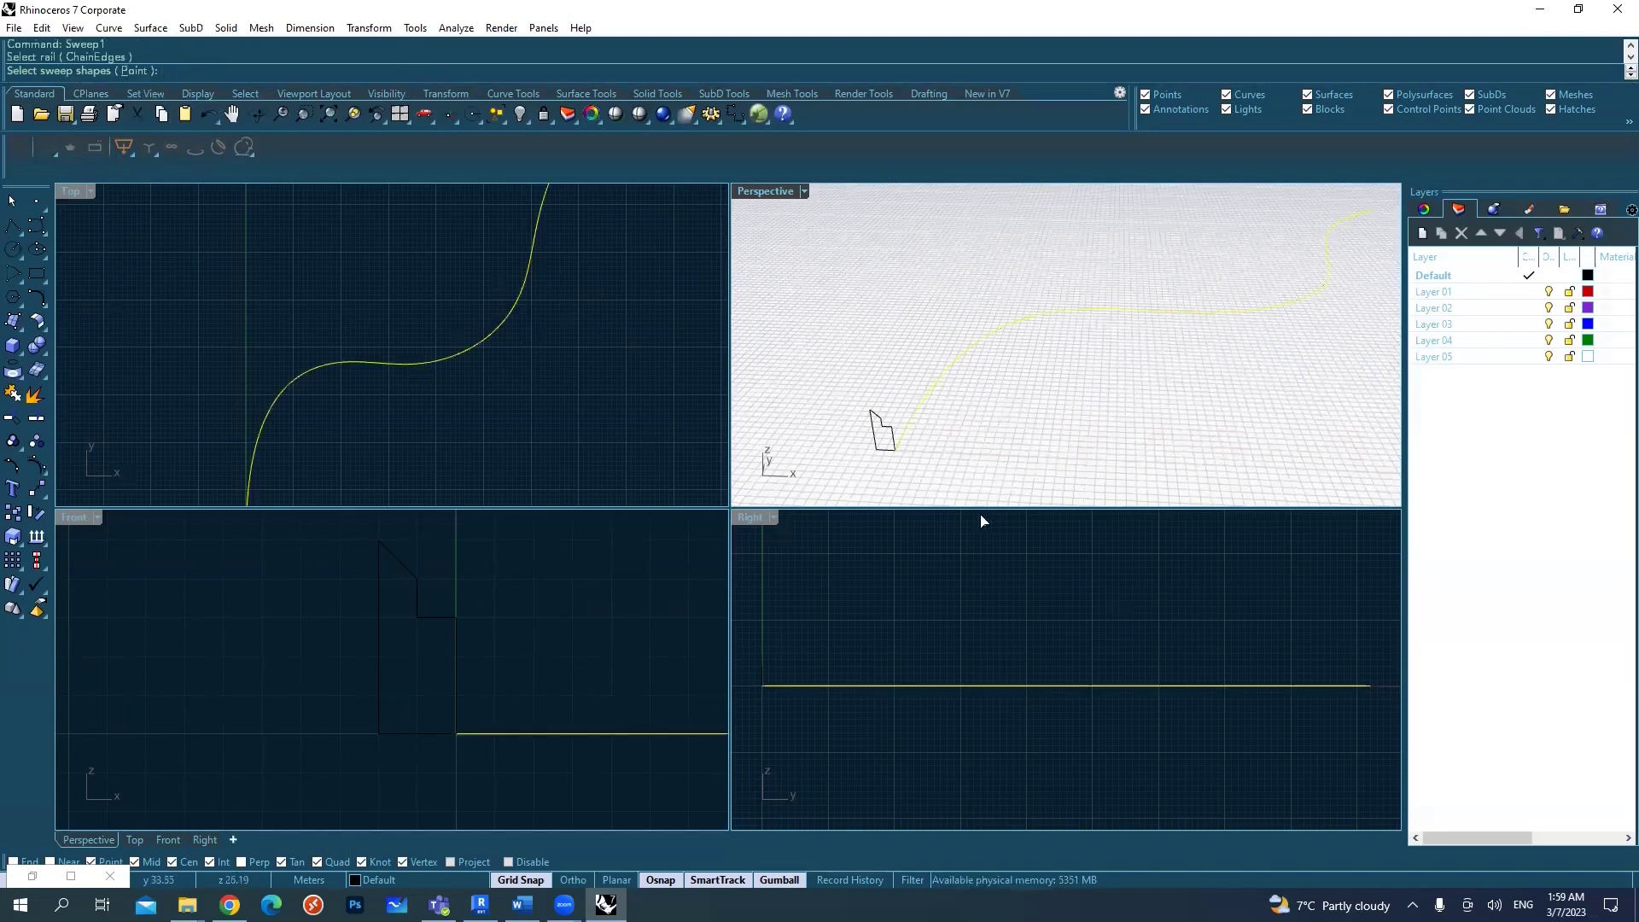
left_click(878, 420)
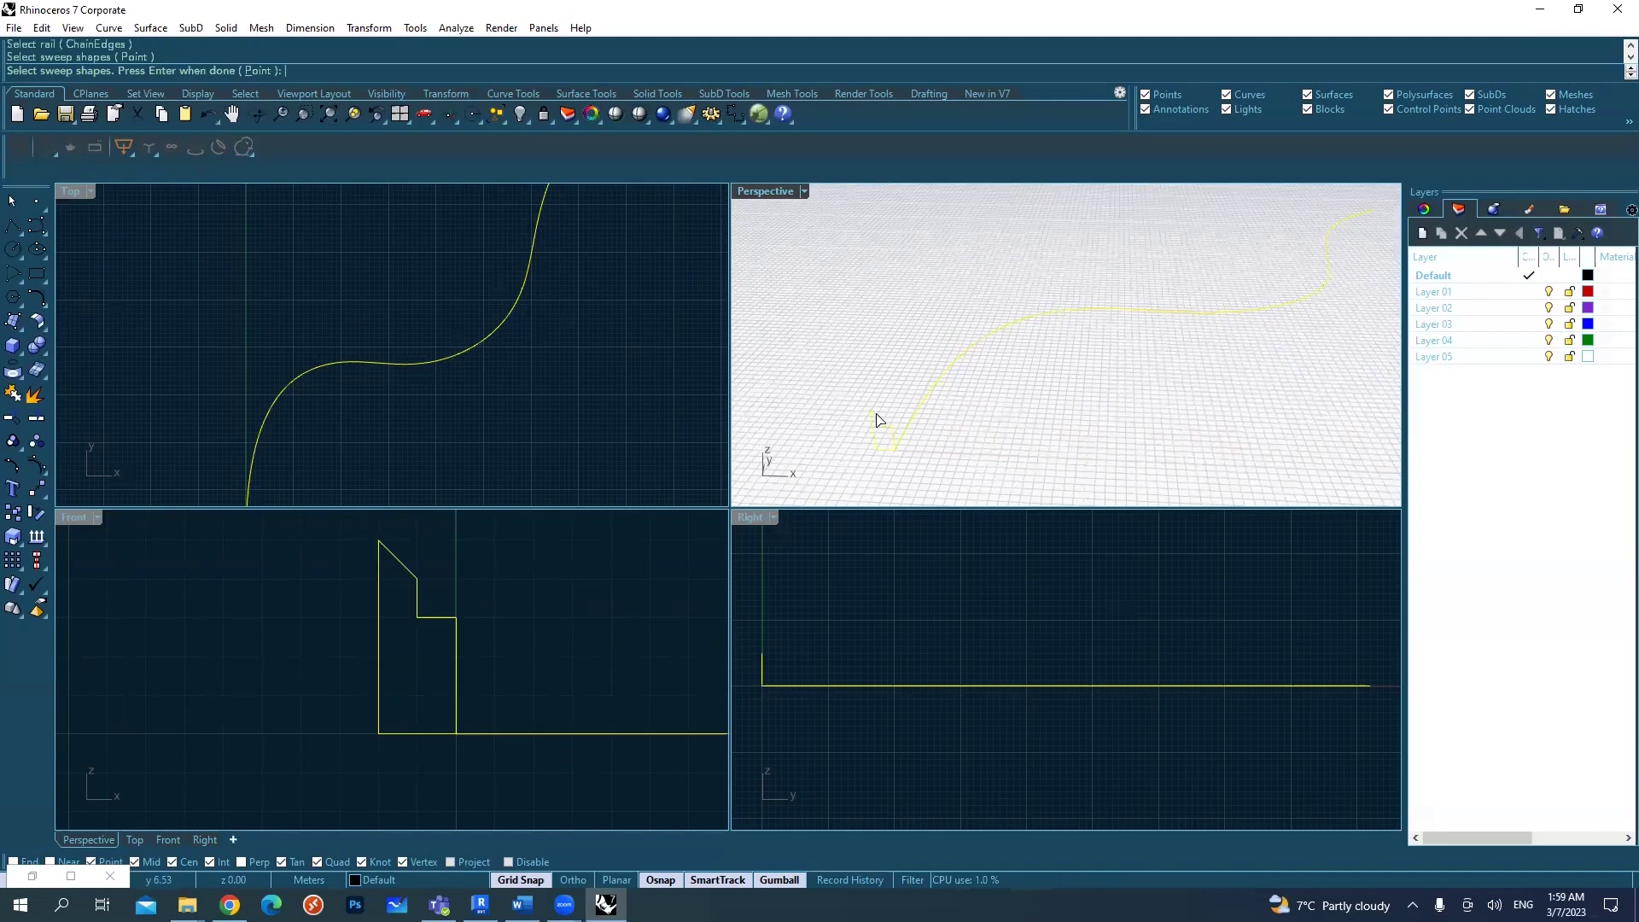
key("Return")
key("Return")
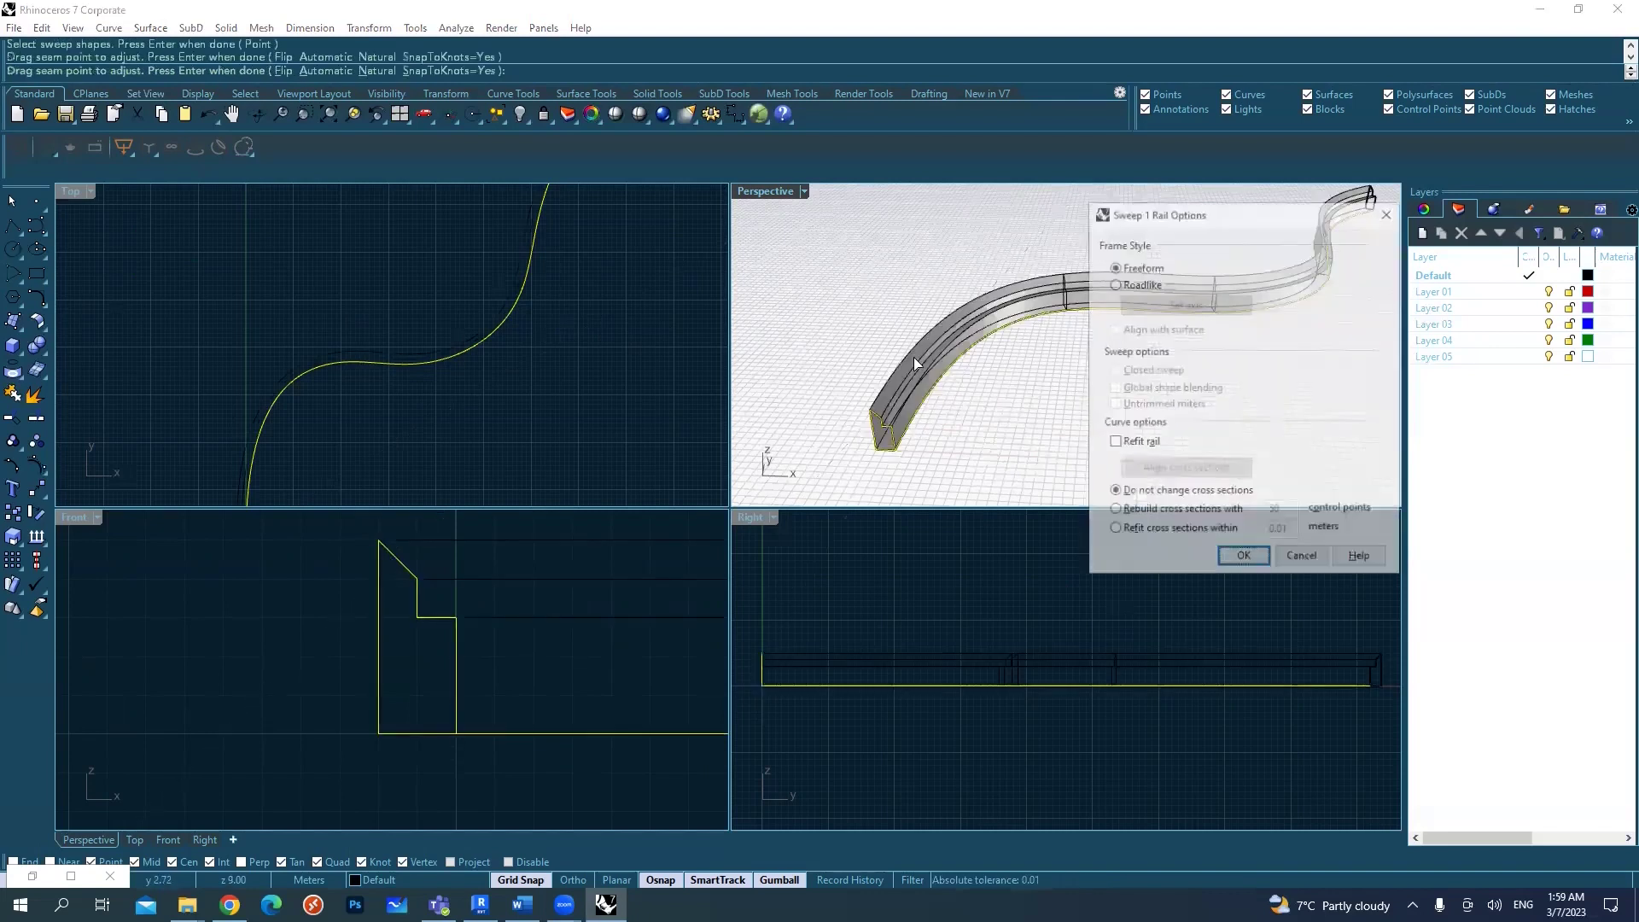
left_click(1240, 559)
- Explode the swept polysurface and move its lower side surface away from the remaining surfaces along the X axis
left_click(990, 339)
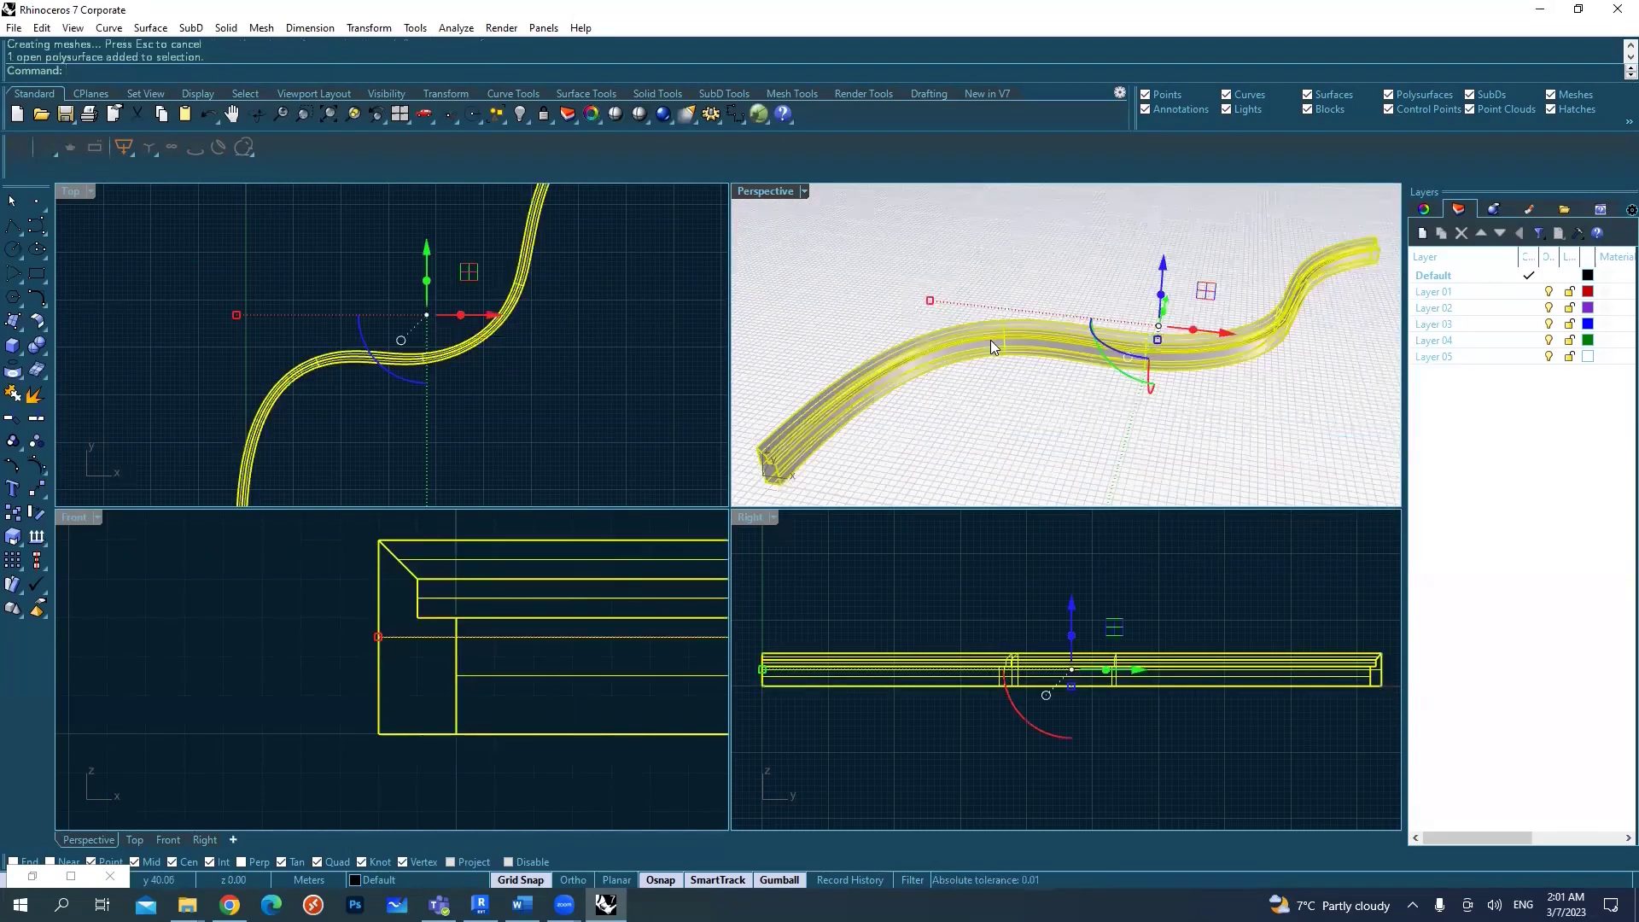
left_click(35, 399)
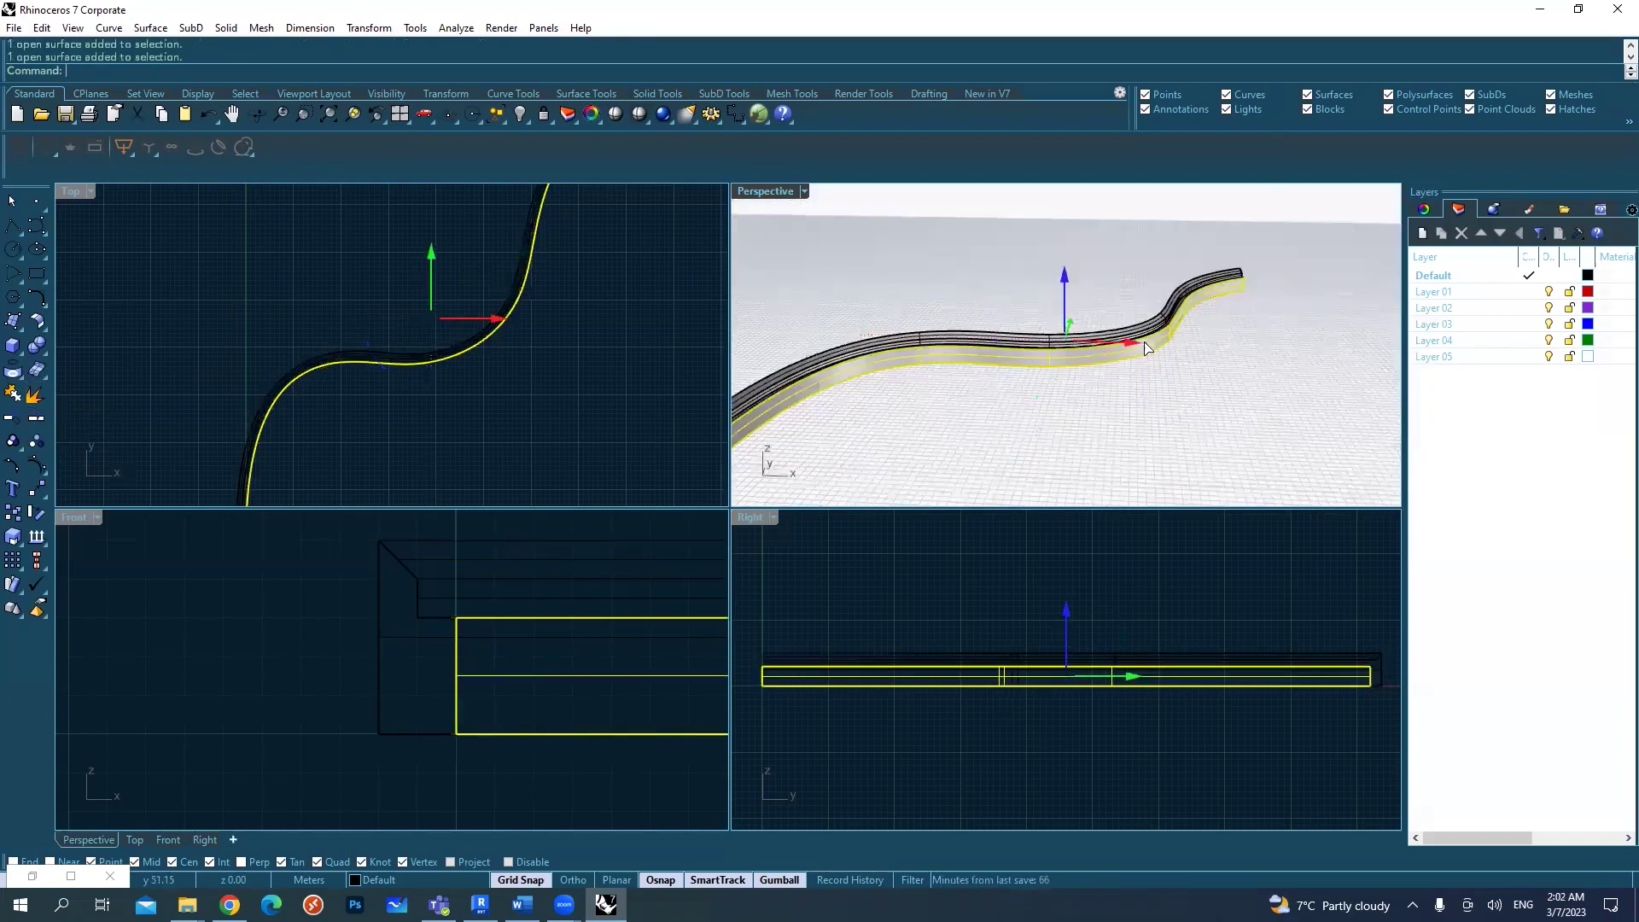
left_click_drag(1145, 347, 1270, 424)
right_click_drag(1303, 466, 1215, 340, "shift")
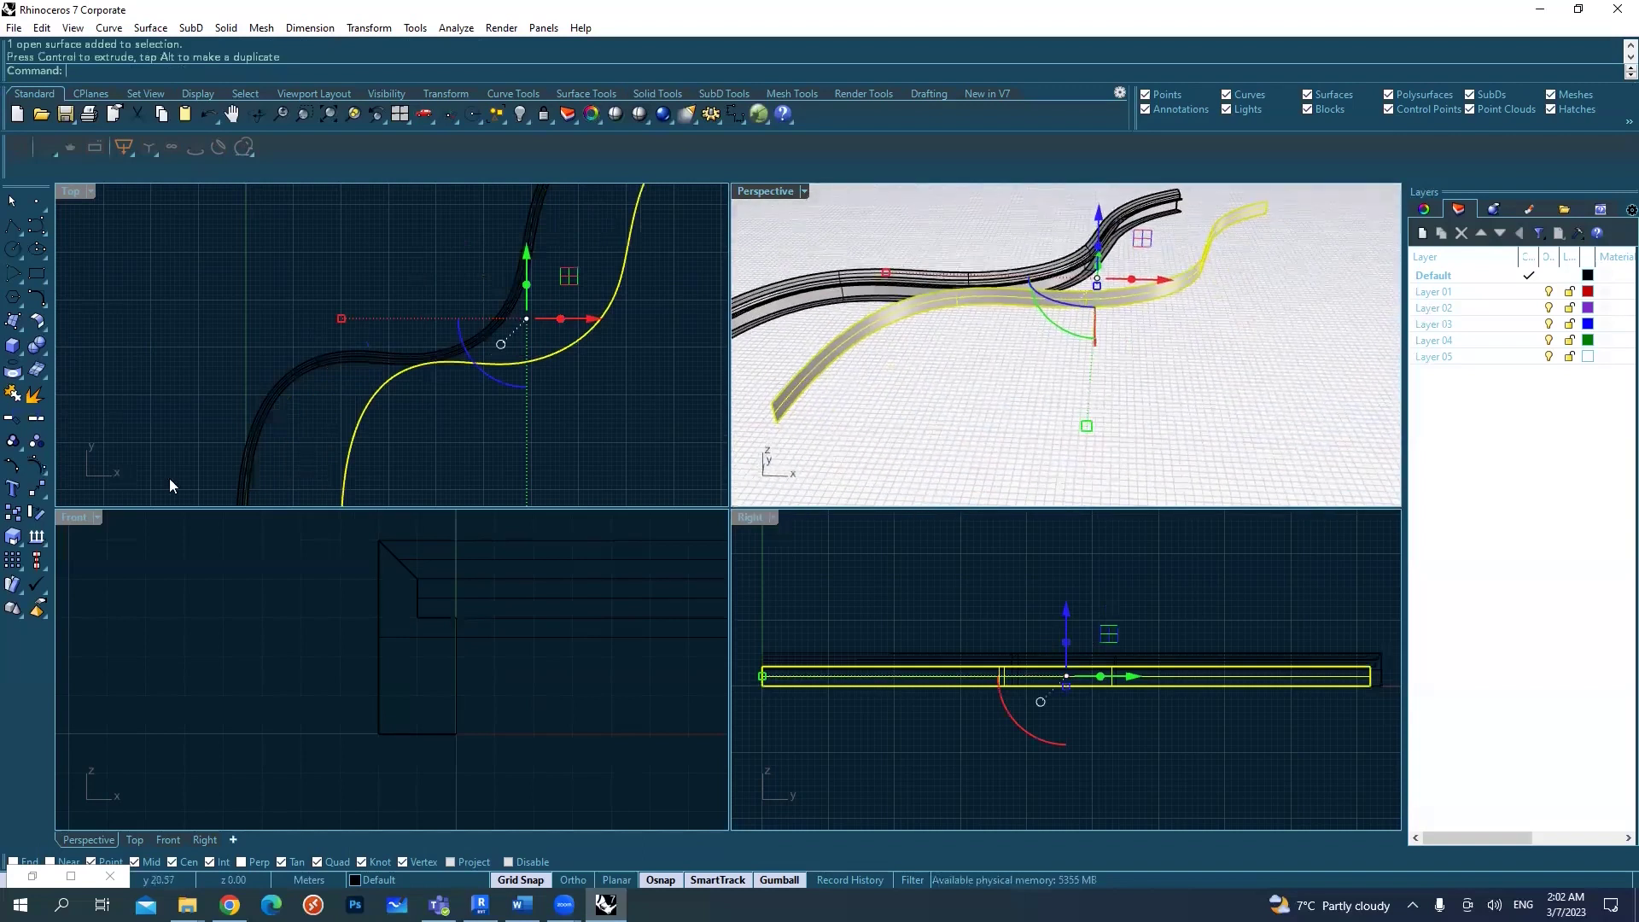